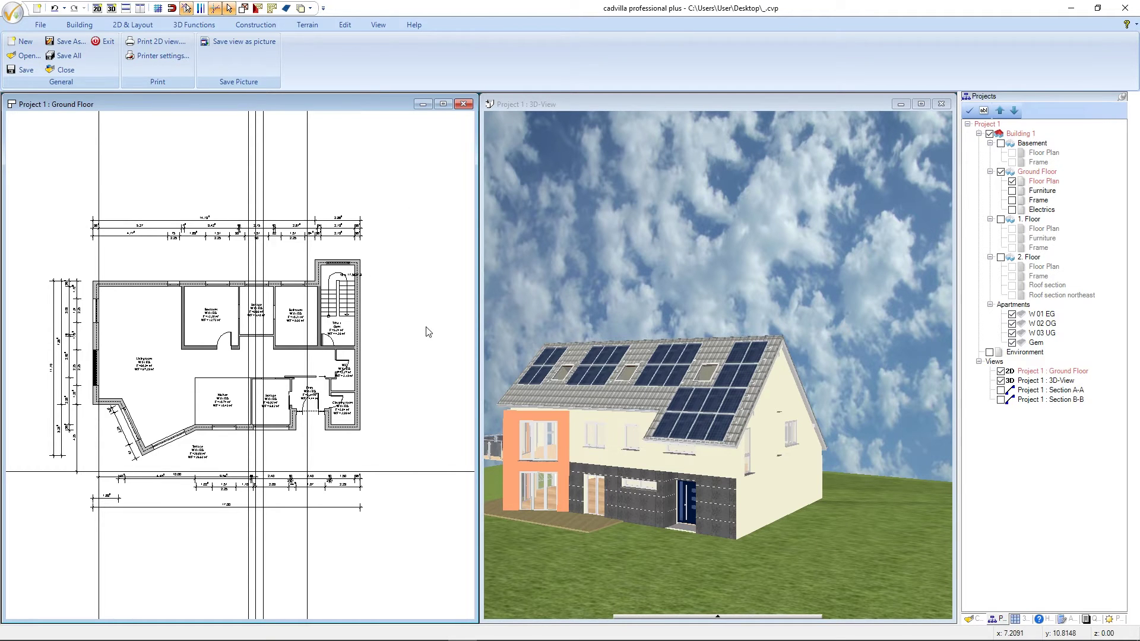
# - Place a numeric parallel guideline 3.50 m outside the exterior wall beside the stairwell and cleaning room on the ground floor plan
pyautogui.scroll(2, 433, 333)
pyautogui.scroll(-3, 315, 356)
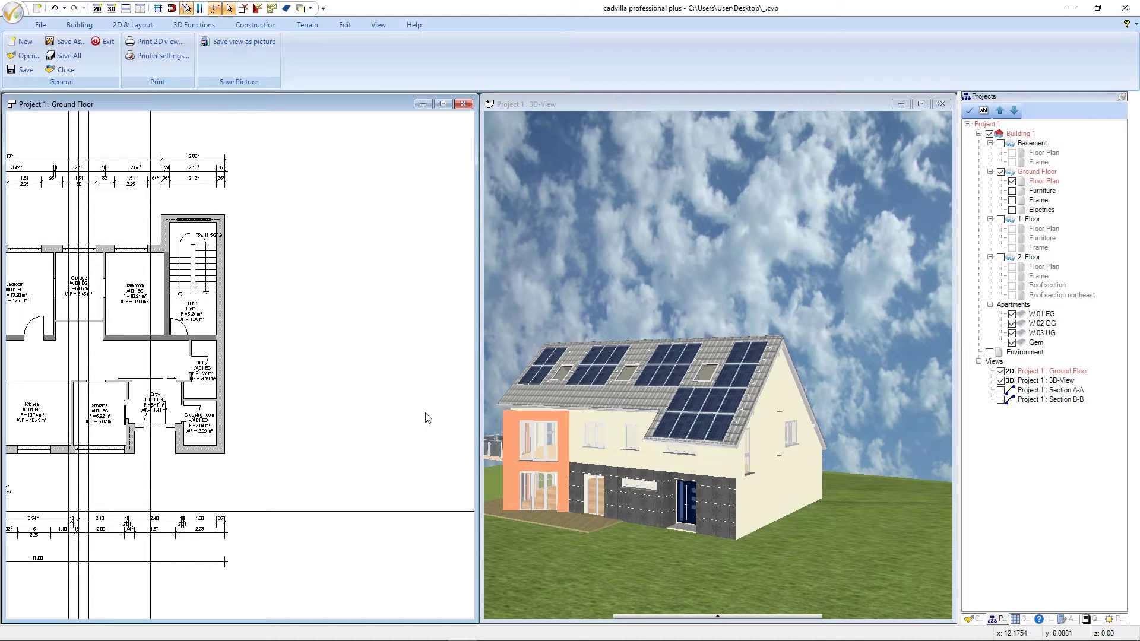
pyautogui.click(145, 27)
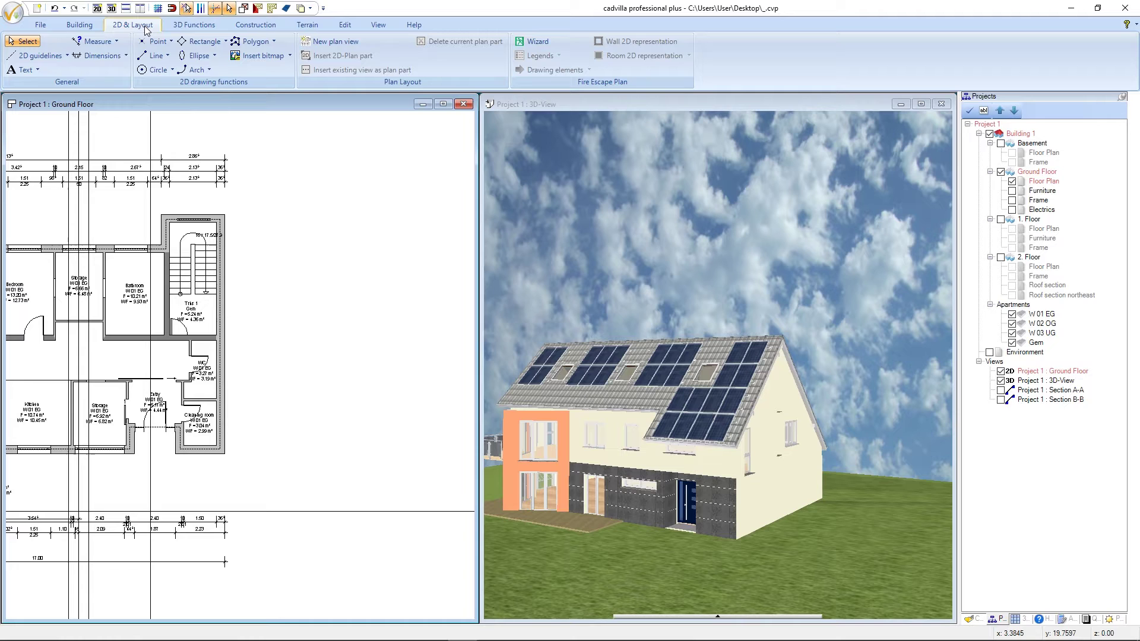
pyautogui.click(50, 56)
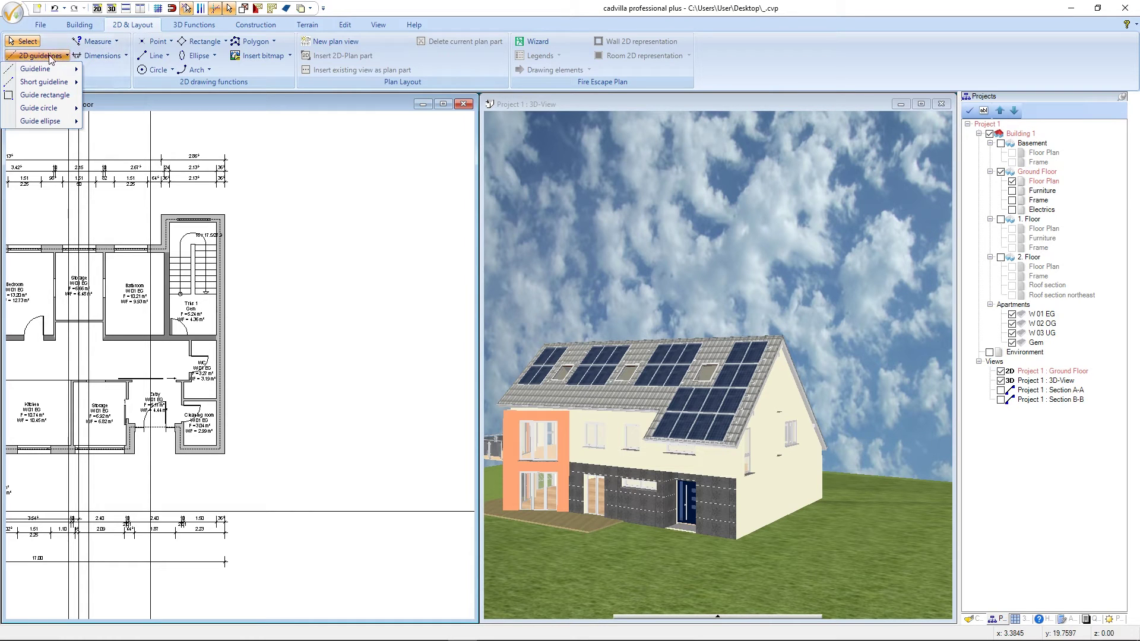
pyautogui.moveTo(50, 69)
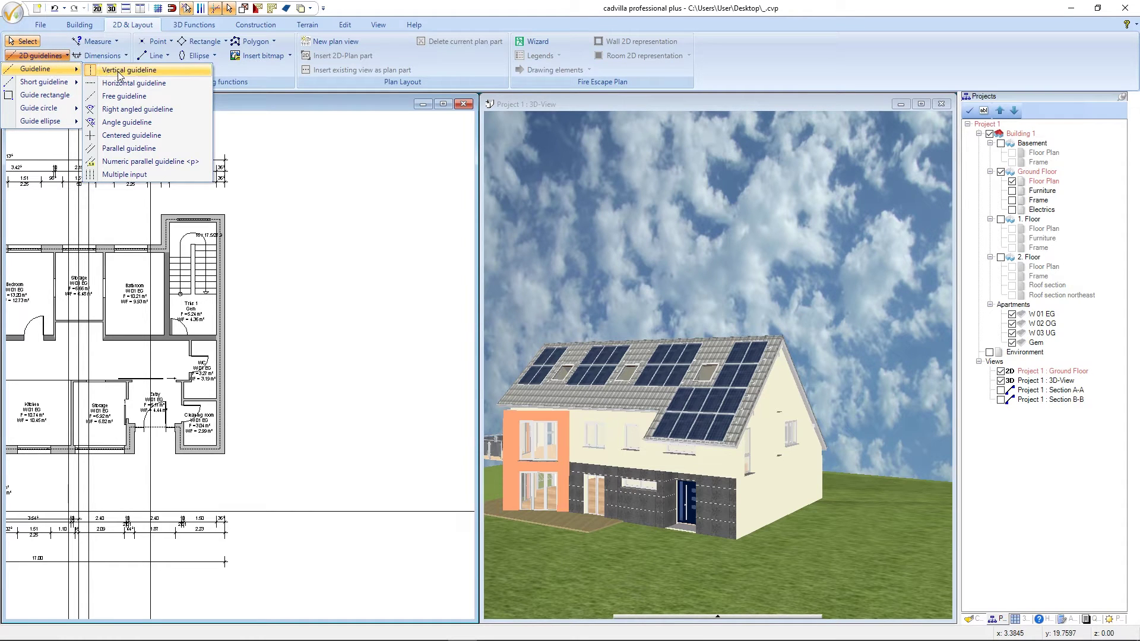
pyautogui.click(205, 163)
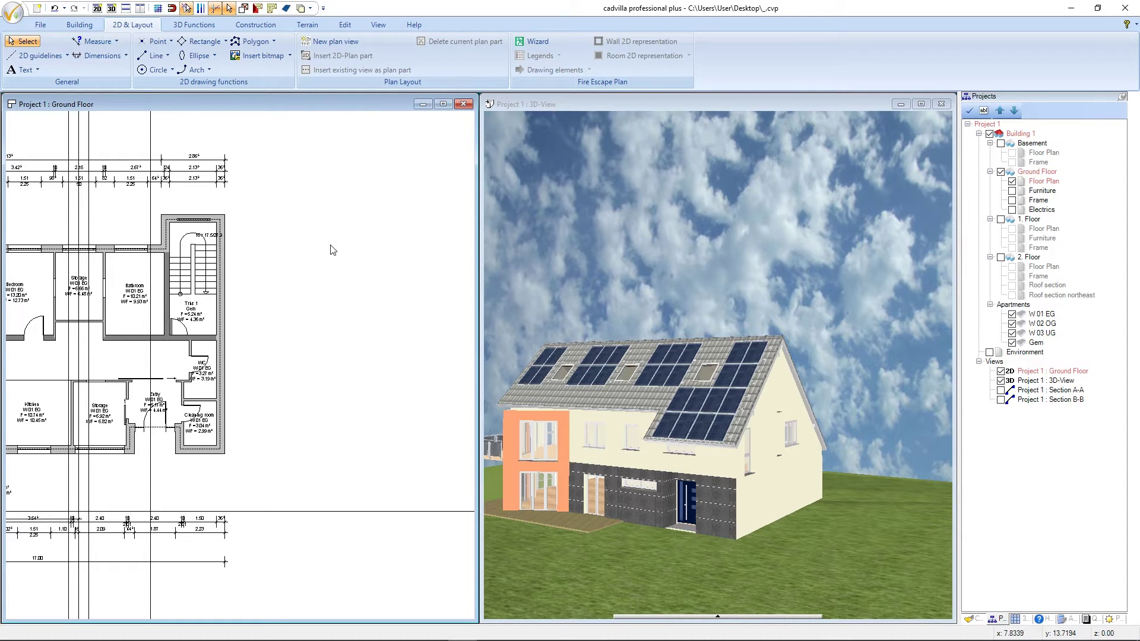
pyautogui.press('p')
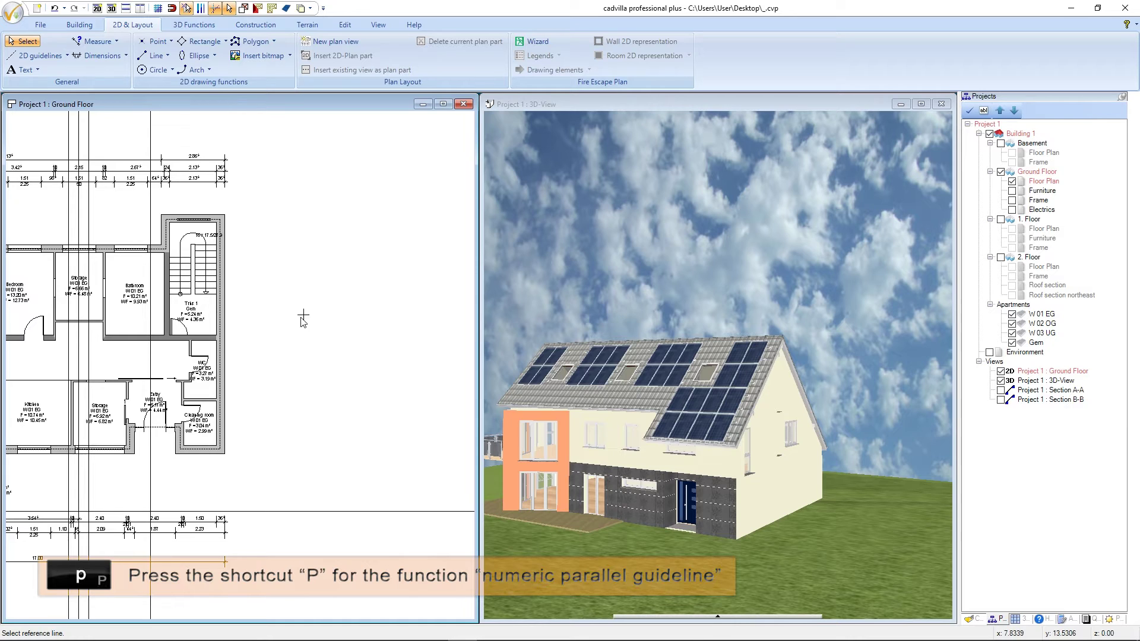
pyautogui.click(225, 309)
pyautogui.click(321, 311)
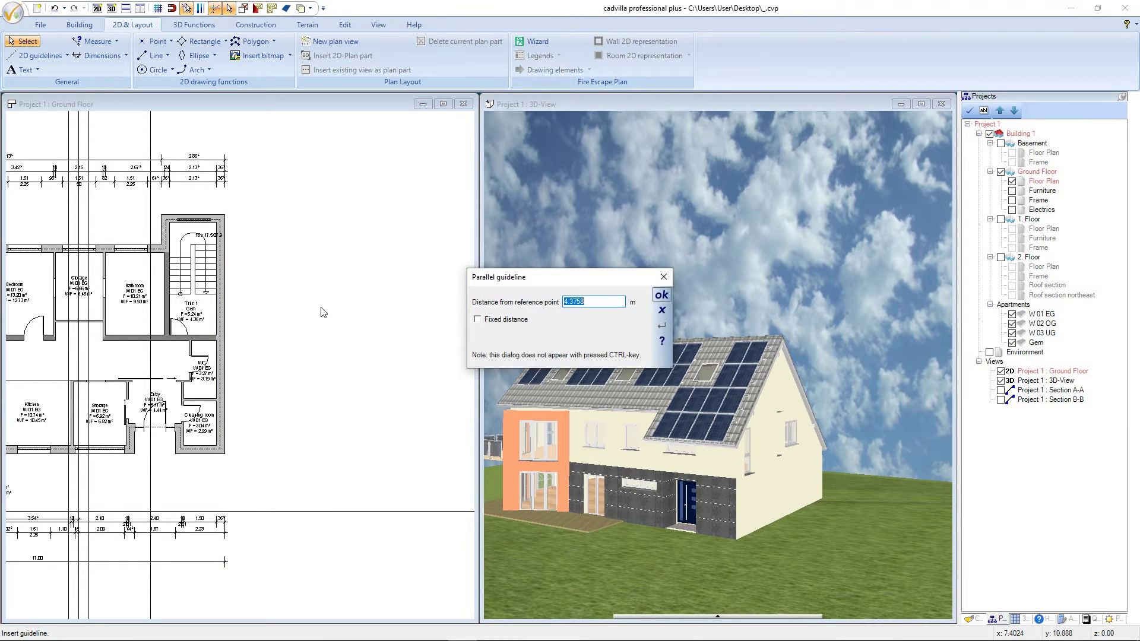
pyautogui.write('3,50')
pyautogui.press('Return')
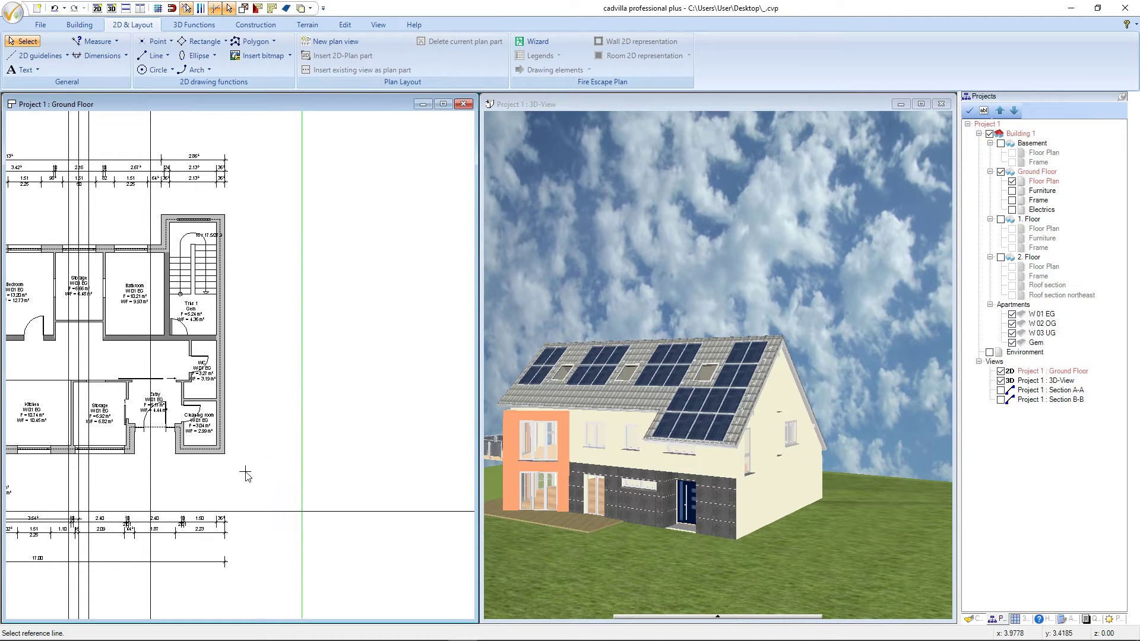
# - Add a second parallel guideline 2 m from the cleaning room's front exterior wall, towards the rear of the house
pyautogui.click(208, 455)
pyautogui.click(257, 345)
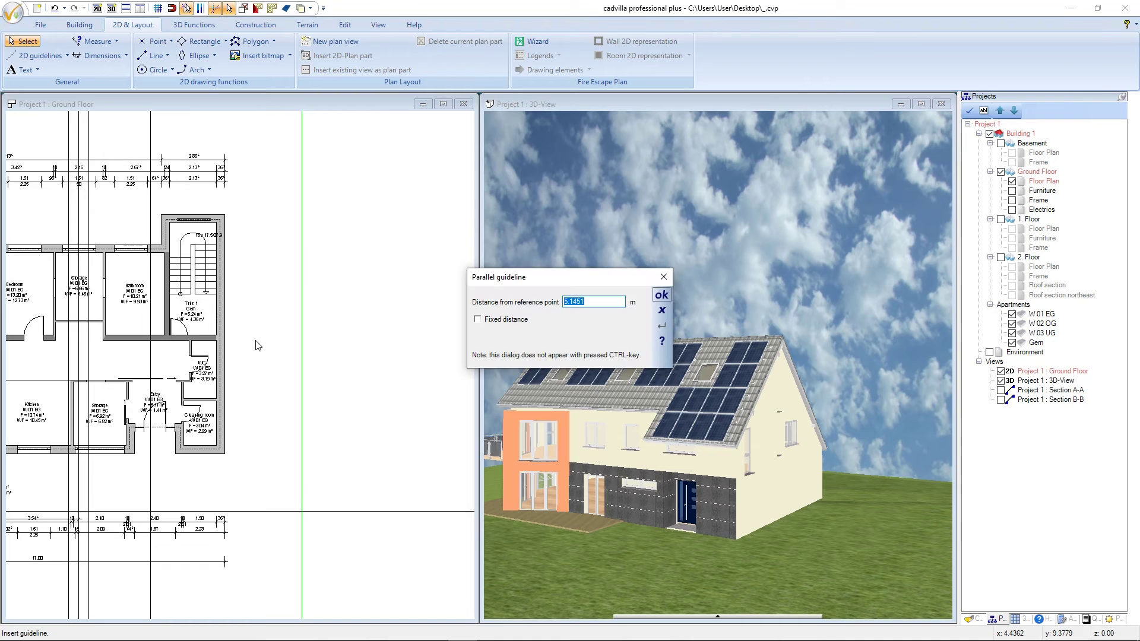
pyautogui.write('2')
pyautogui.press('Return')
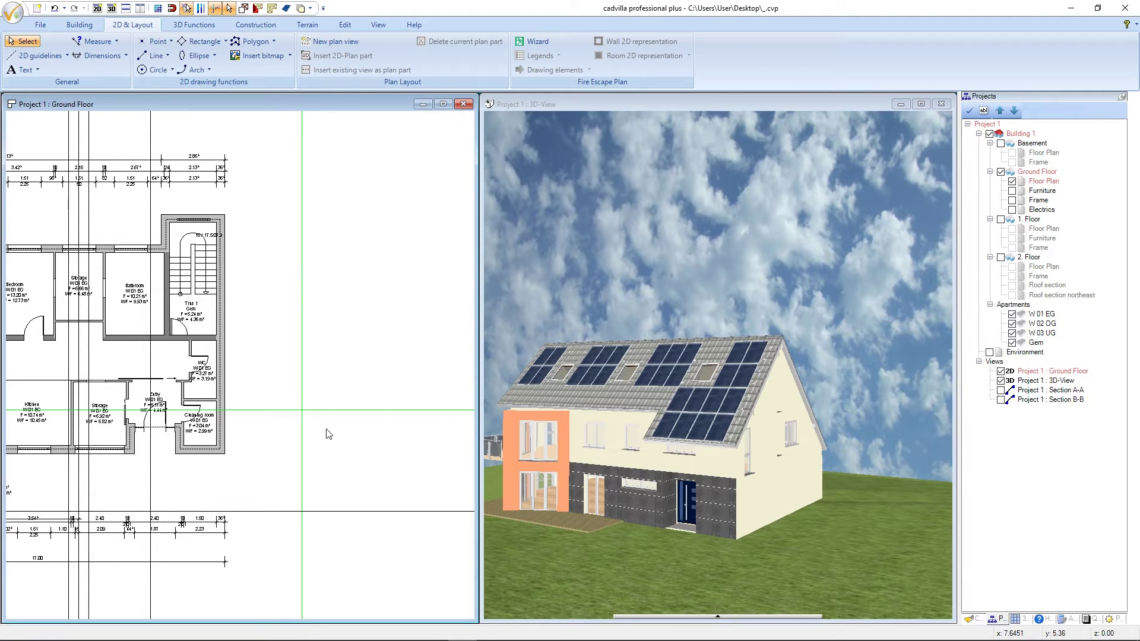
# - Browse the catalog of building groups to the miscellaneous exterior garages
pyautogui.scroll(1, 291, 347)
pyautogui.scroll(1, 275, 364)
pyautogui.scroll(1, 272, 497)
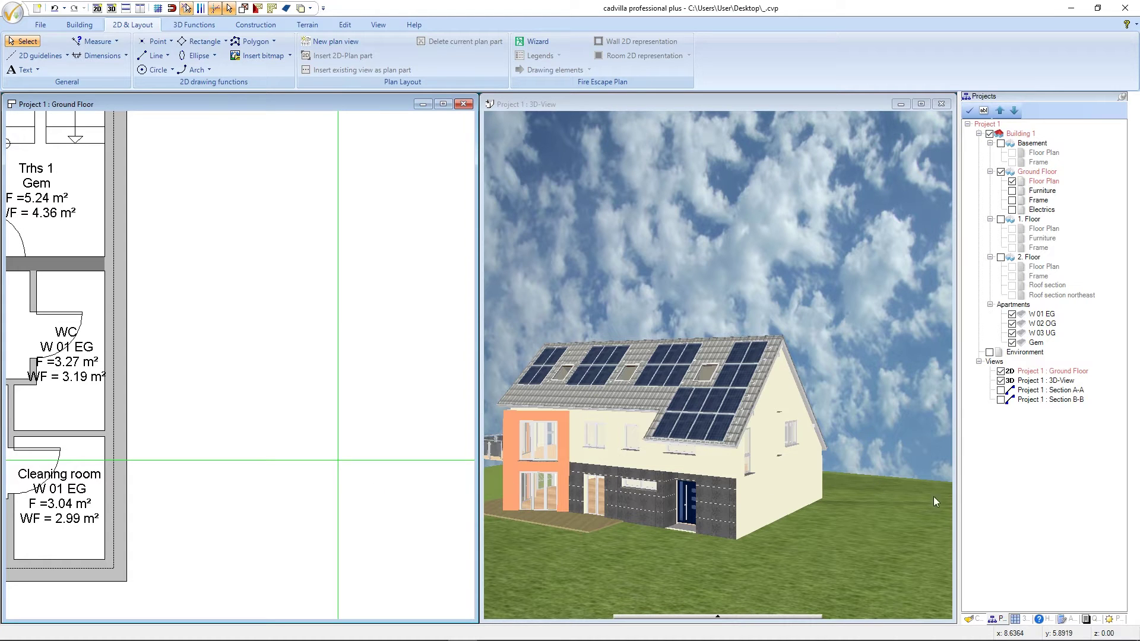
pyautogui.click(974, 618)
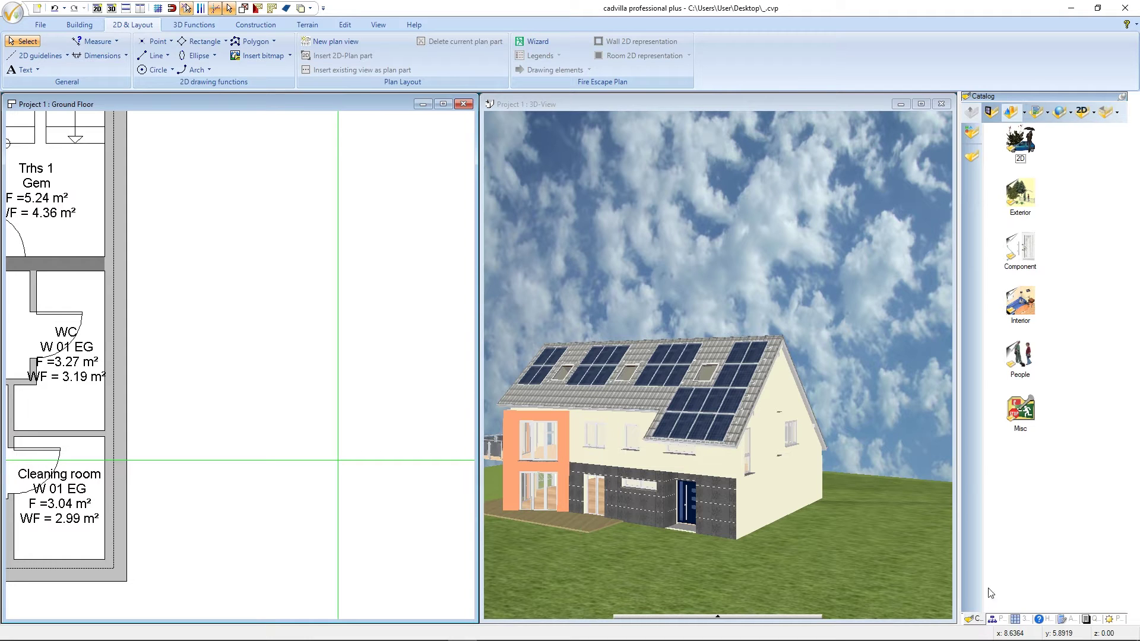
pyautogui.click(1103, 114)
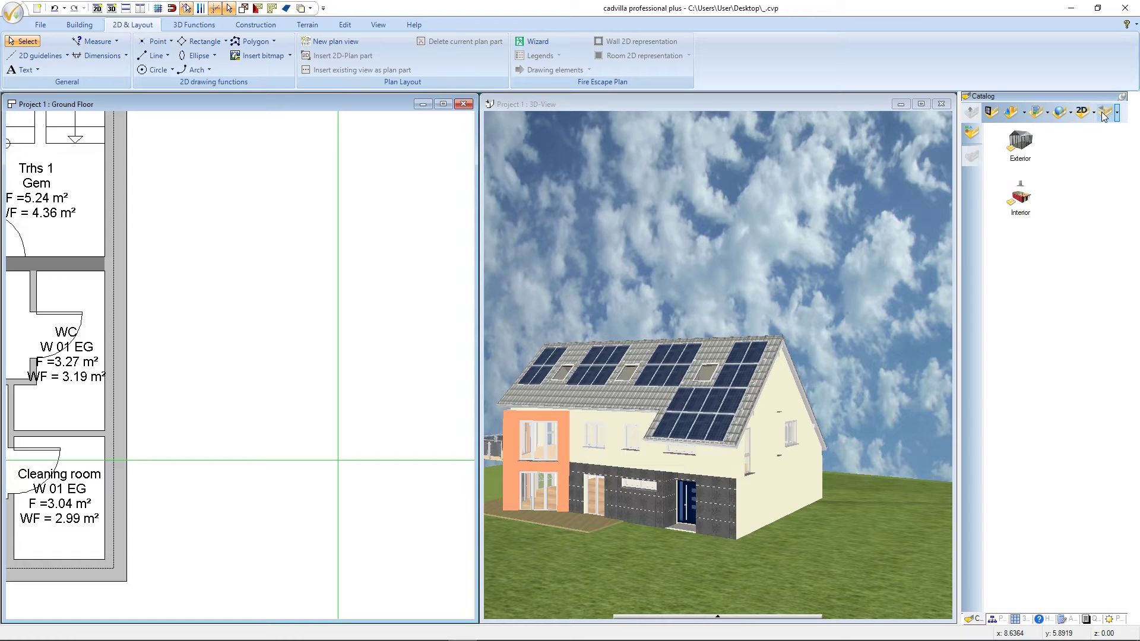
pyautogui.doubleClick(1025, 142)
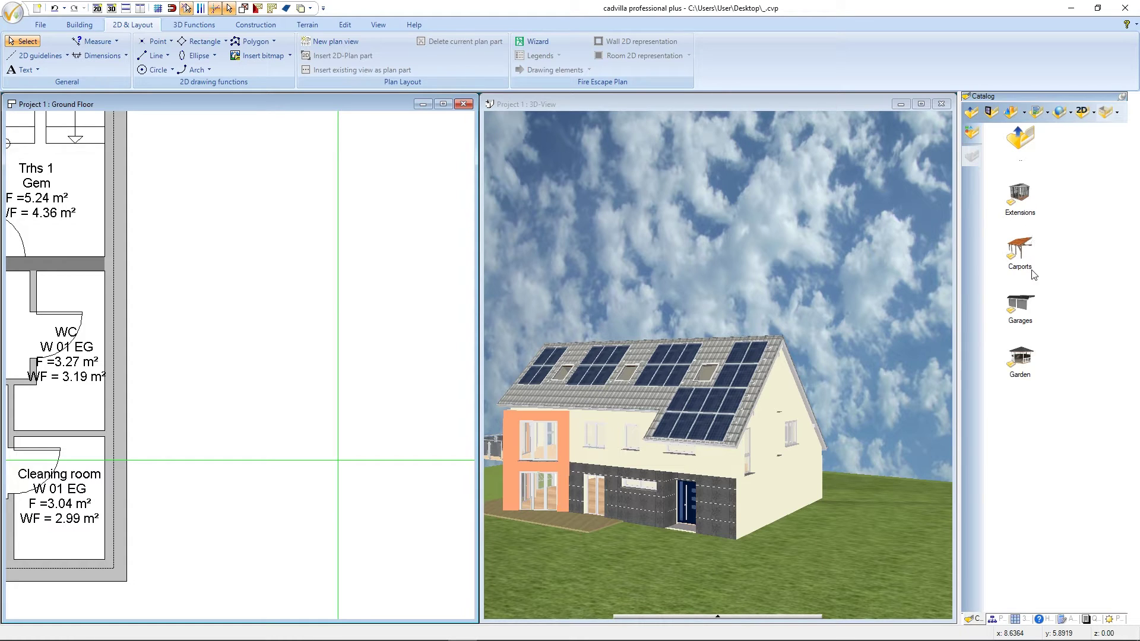
pyautogui.doubleClick(1021, 308)
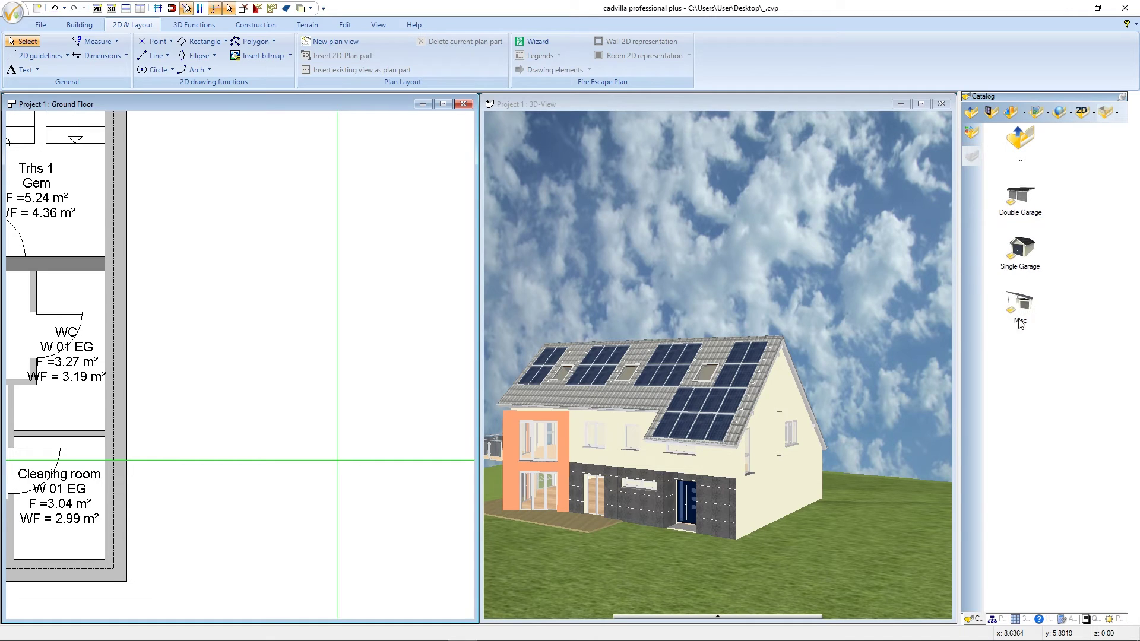
pyautogui.doubleClick(1022, 313)
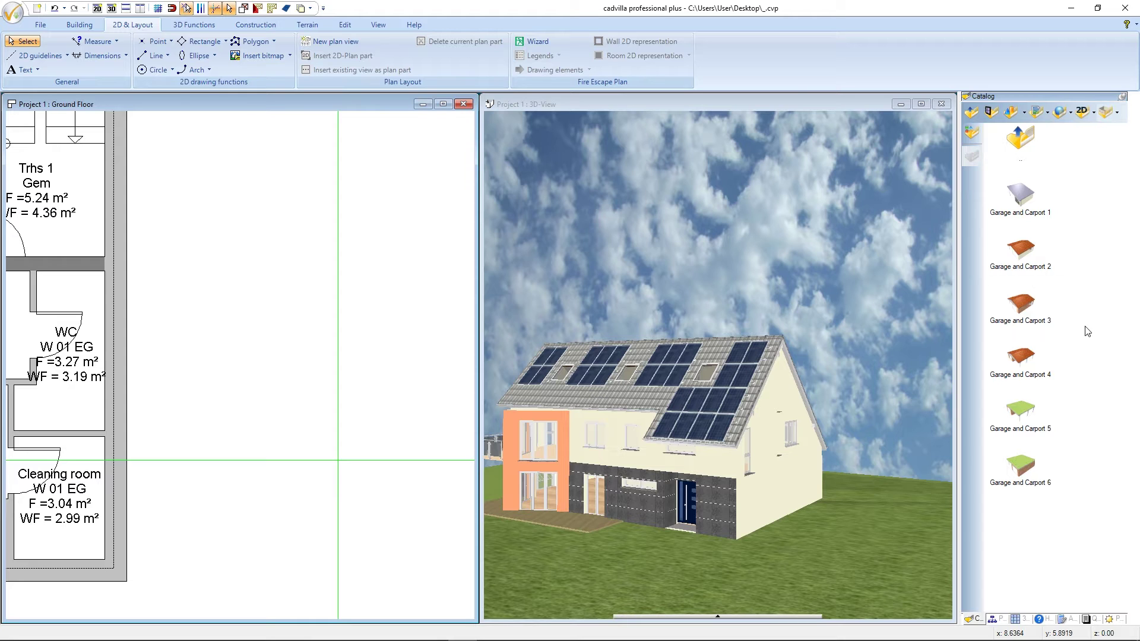
# - Preview the Garage and Carport 4 group in 3D from several angles and close the preview
pyautogui.click(1028, 360)
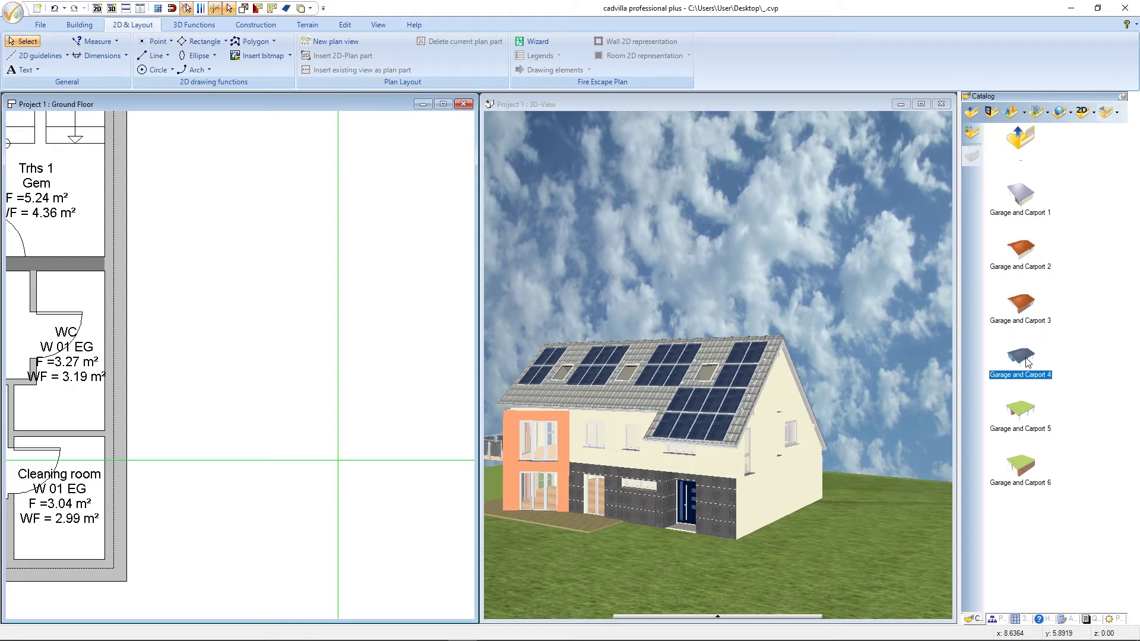
pyautogui.doubleClick(1027, 360)
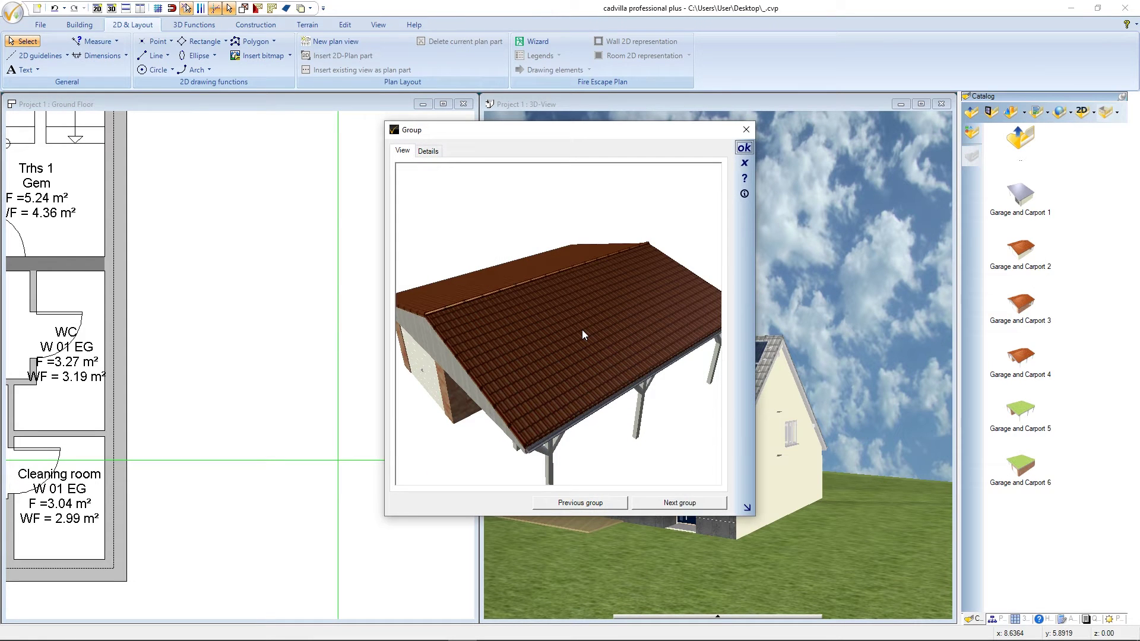
pyautogui.moveTo(581, 330)
pyautogui.mouseDown()
pyautogui.moveTo(489, 319)
pyautogui.moveTo(596, 320)
pyautogui.mouseUp()
pyautogui.moveTo(588, 340); pyautogui.dragTo(582, 307, button='right')
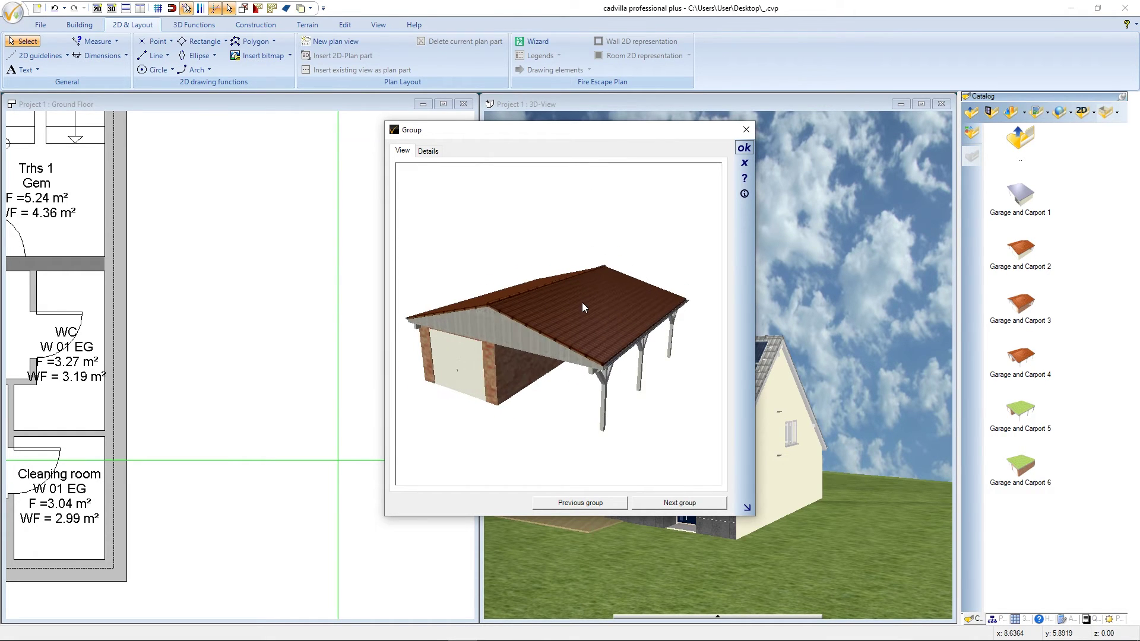
pyautogui.click(743, 148)
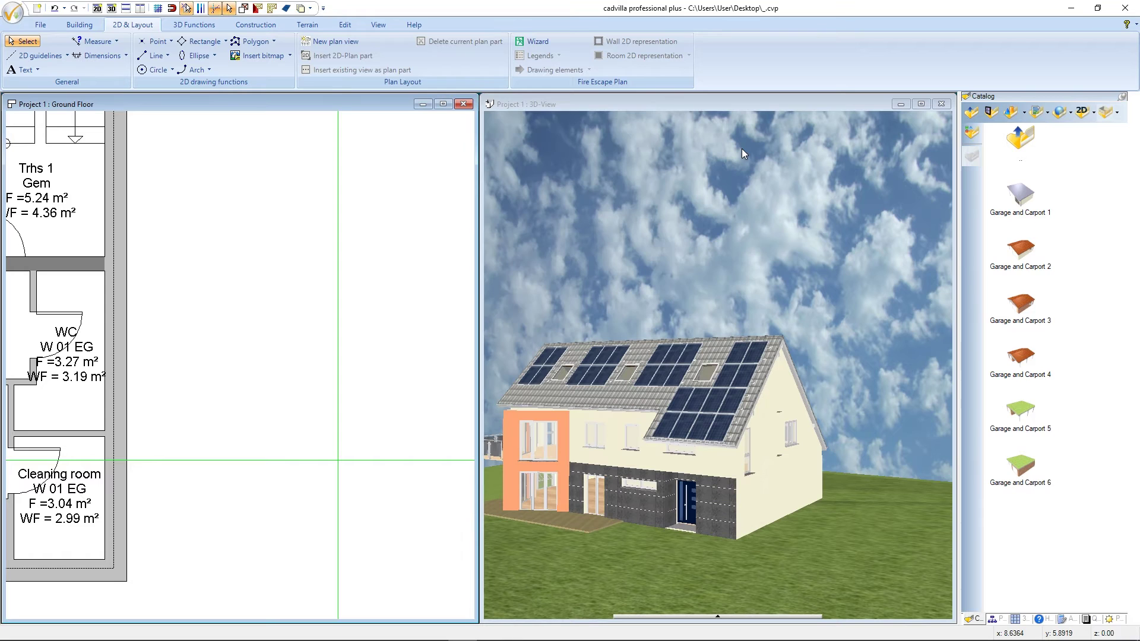
# - Insert the Garage and Carport 4 group beside the stairwell end of the house on the ground floor plan
pyautogui.click(1021, 358)
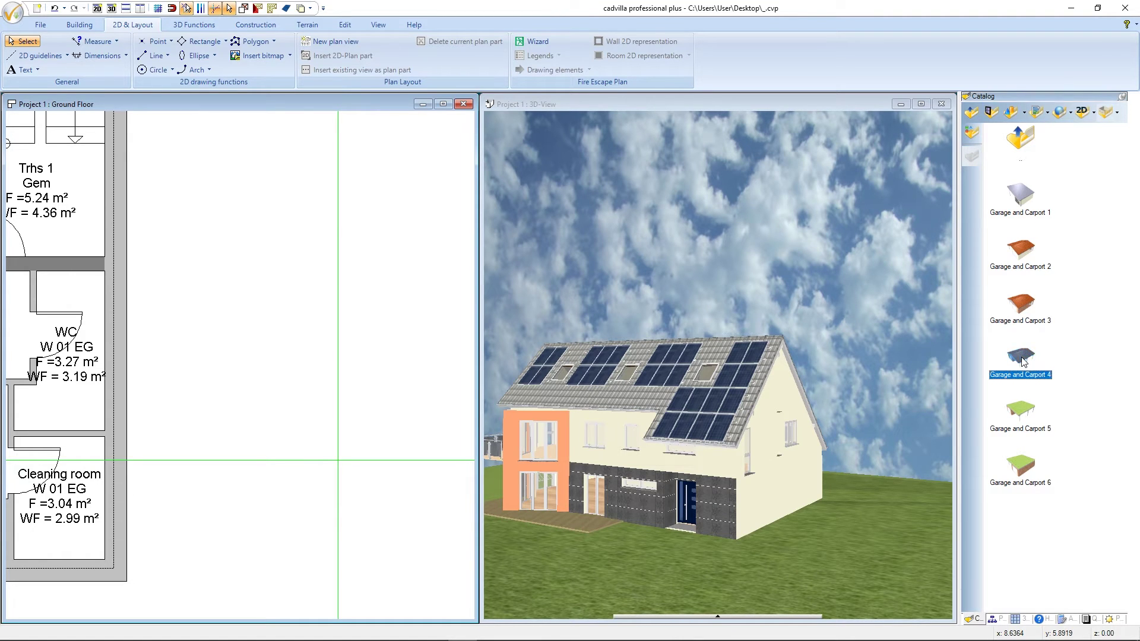
pyautogui.moveTo(1023, 361); pyautogui.dragTo(246, 345)
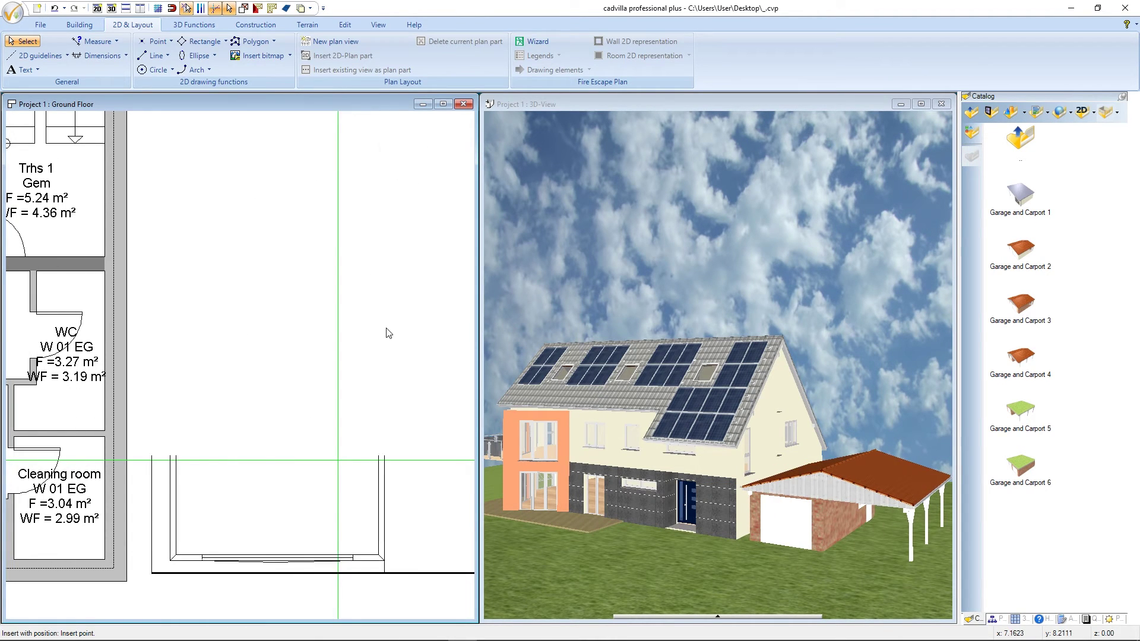
pyautogui.scroll(-2, 371, 327)
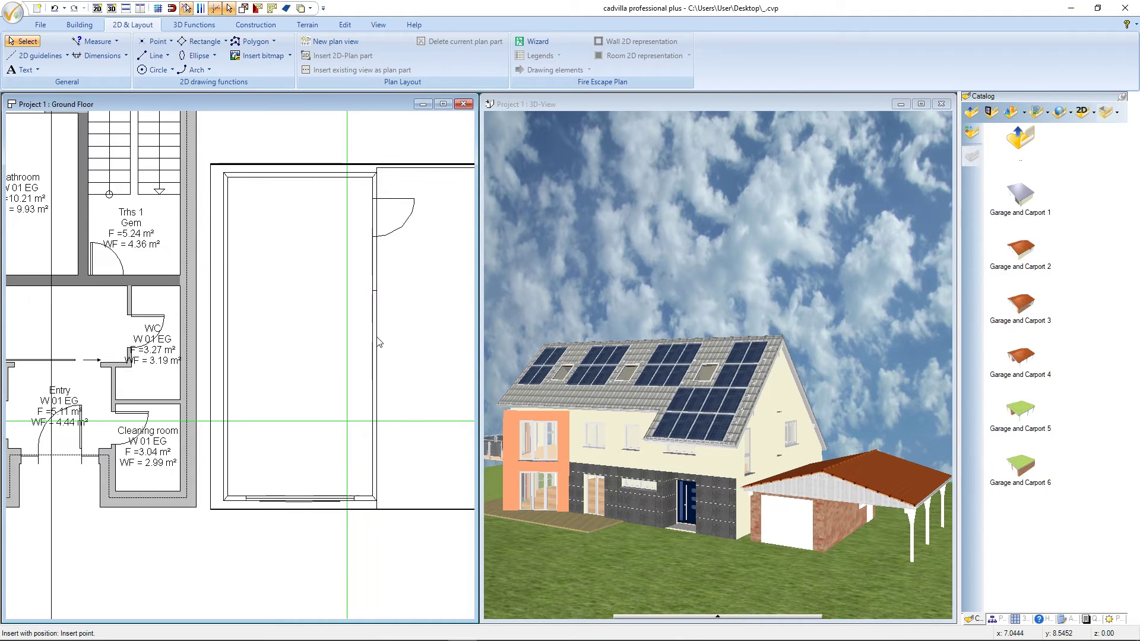
pyautogui.scroll(-3, 372, 335)
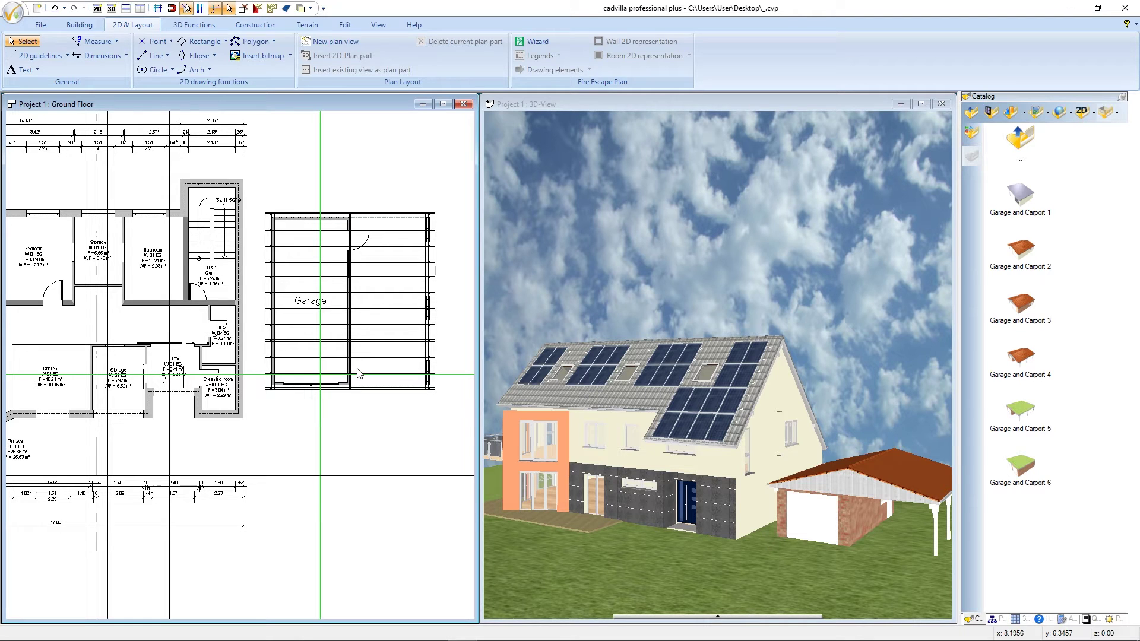
# - Move the garage group by its inner front corner on the carport side onto the intersection of the two new guidelines
pyautogui.click(350, 315)
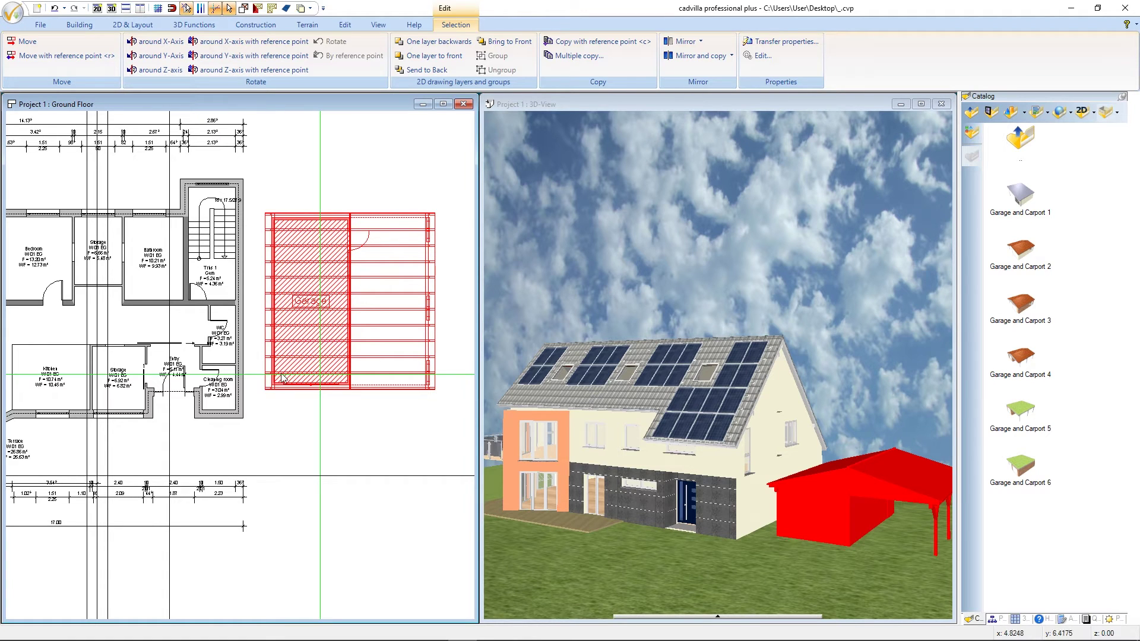
pyautogui.scroll(1, 260, 392)
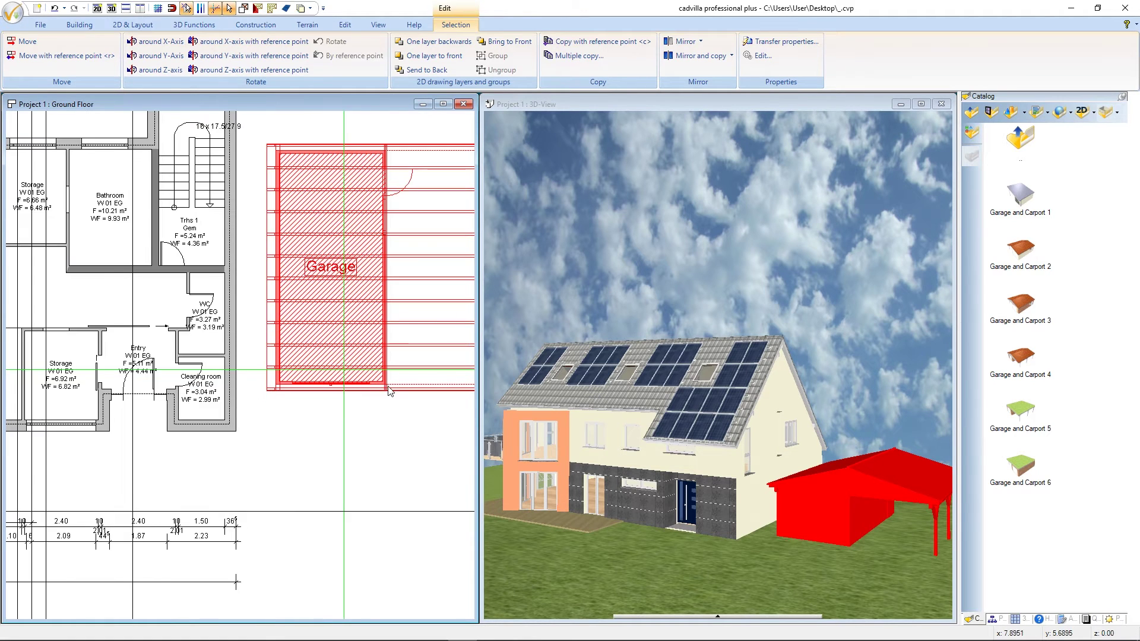
pyautogui.scroll(1, 377, 389)
pyautogui.scroll(1, 376, 368)
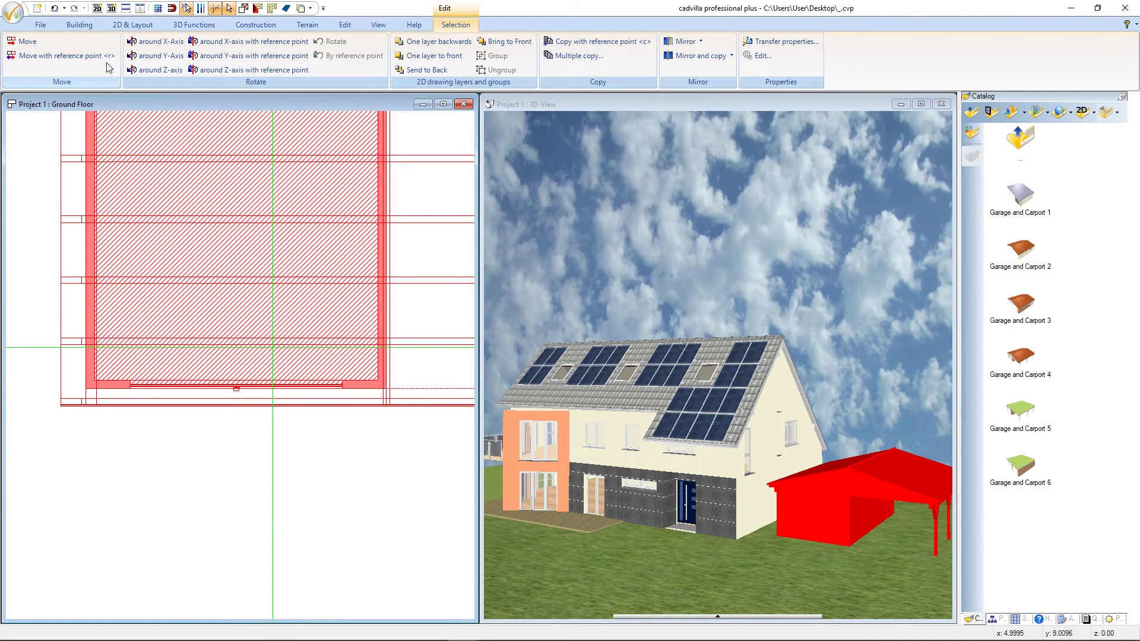
pyautogui.press('r')
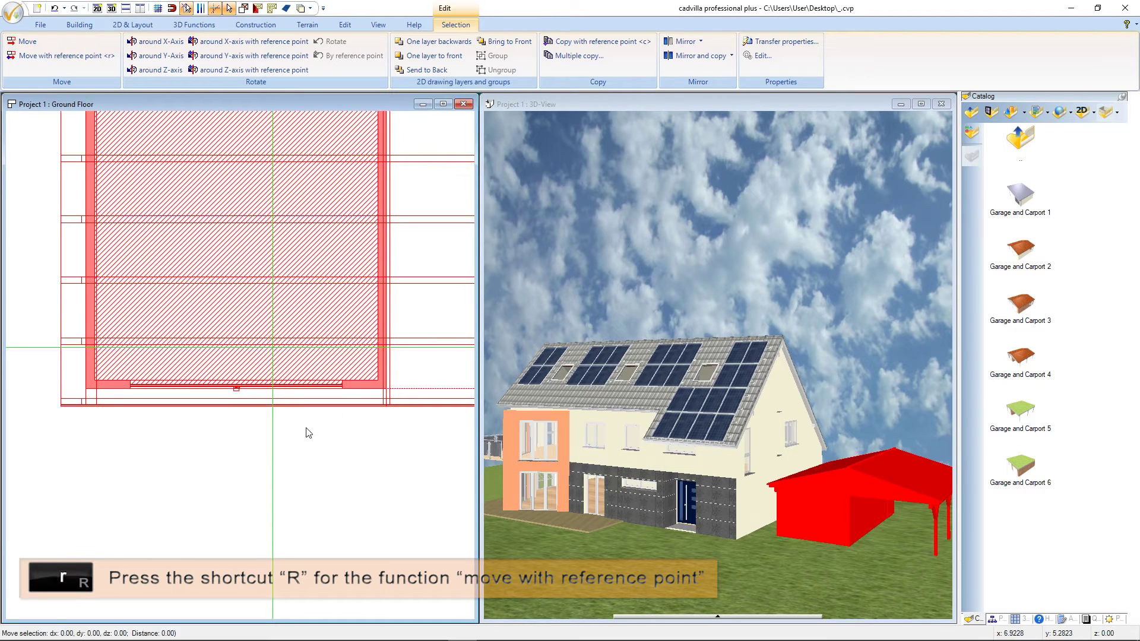
pyautogui.click(377, 382)
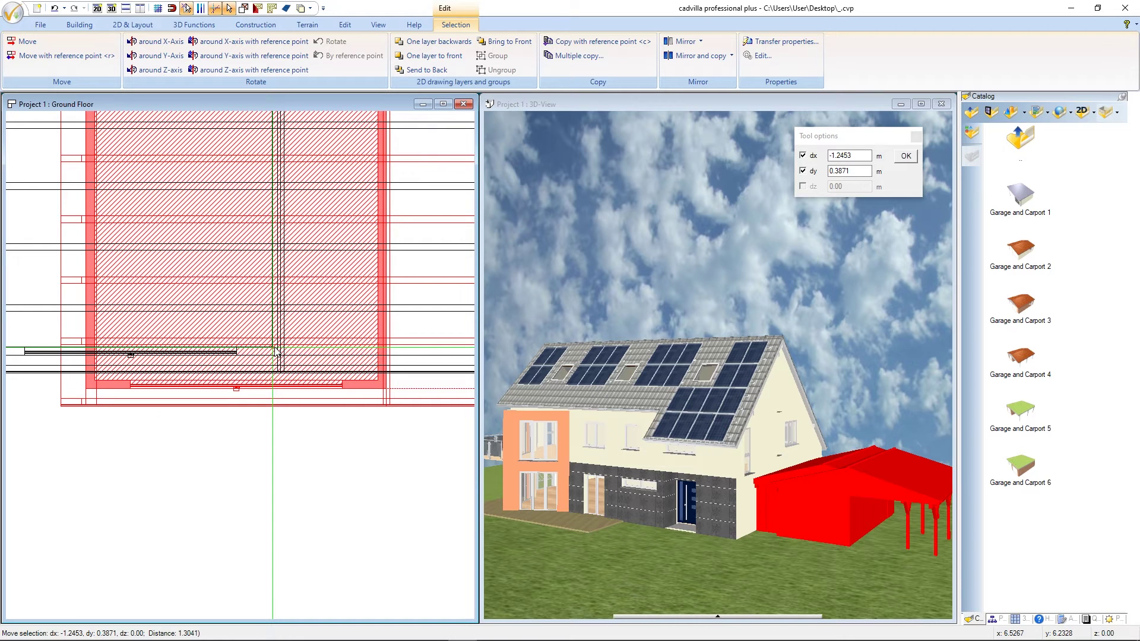
pyautogui.click(275, 351)
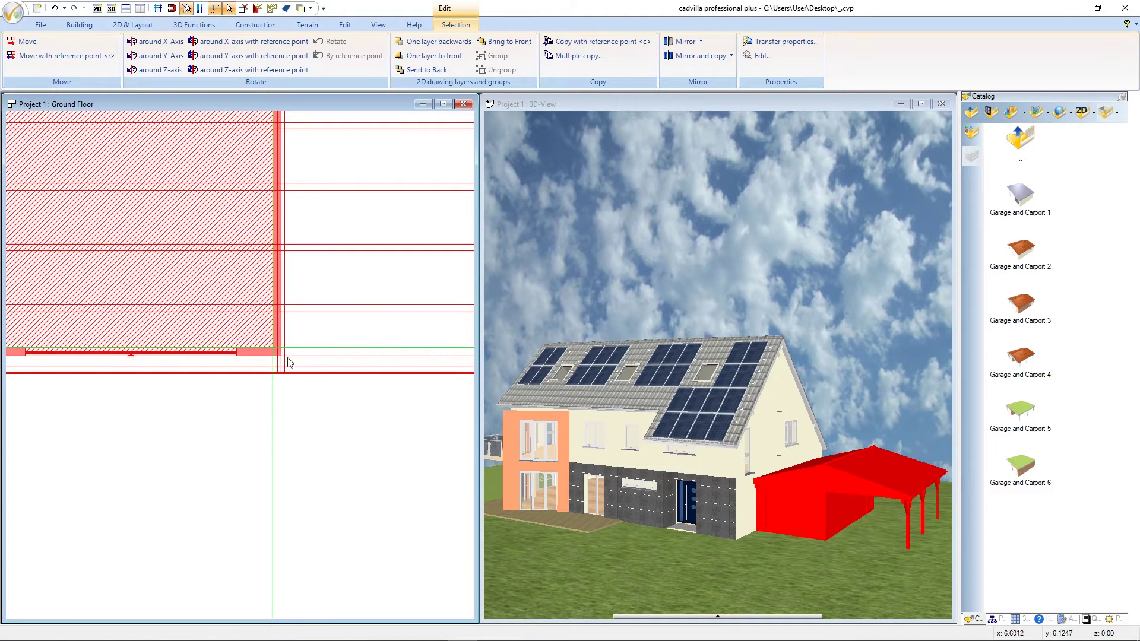
pyautogui.scroll(-1, 336, 440)
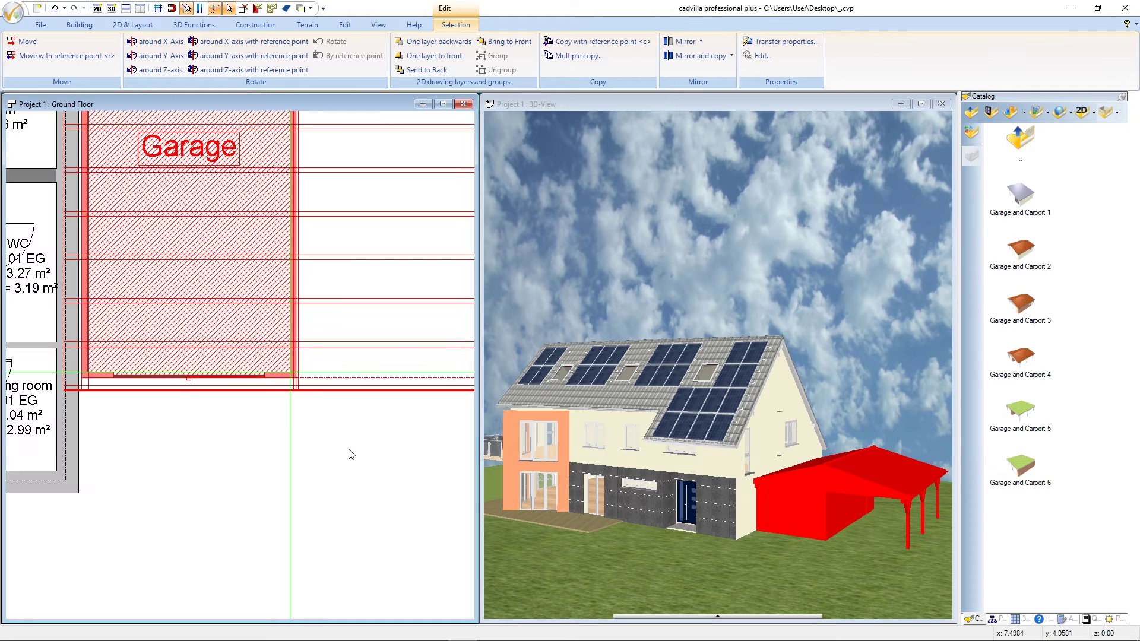
pyautogui.press('Escape')
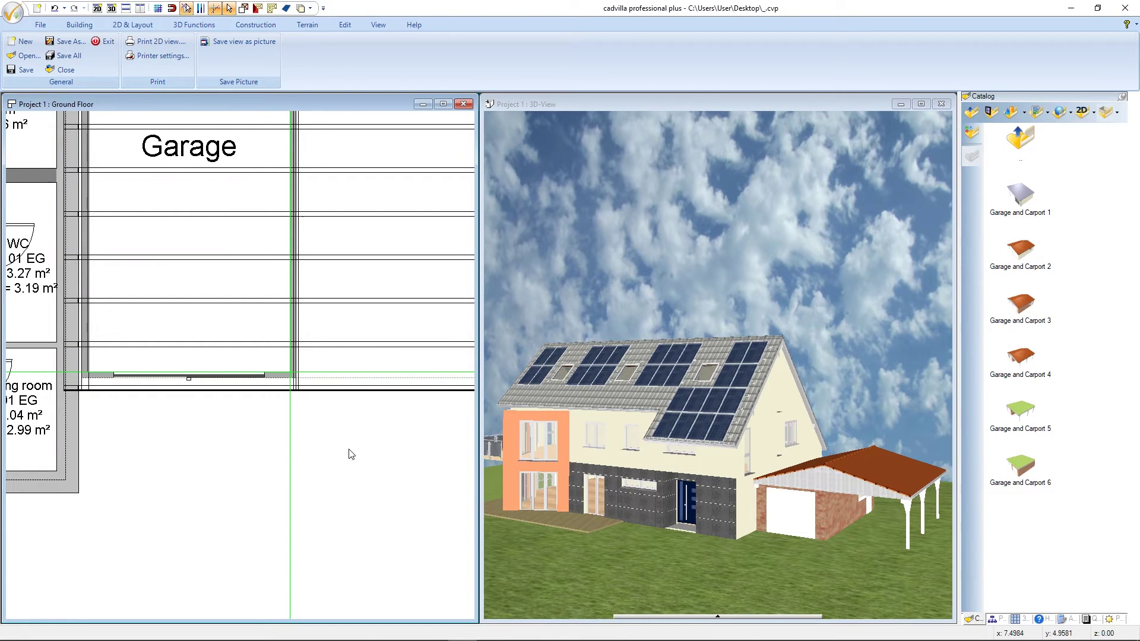
# - Measure the distance from the garage's inner front corner on the carport side to the outer face of the house wall
pyautogui.scroll(-1, 350, 454)
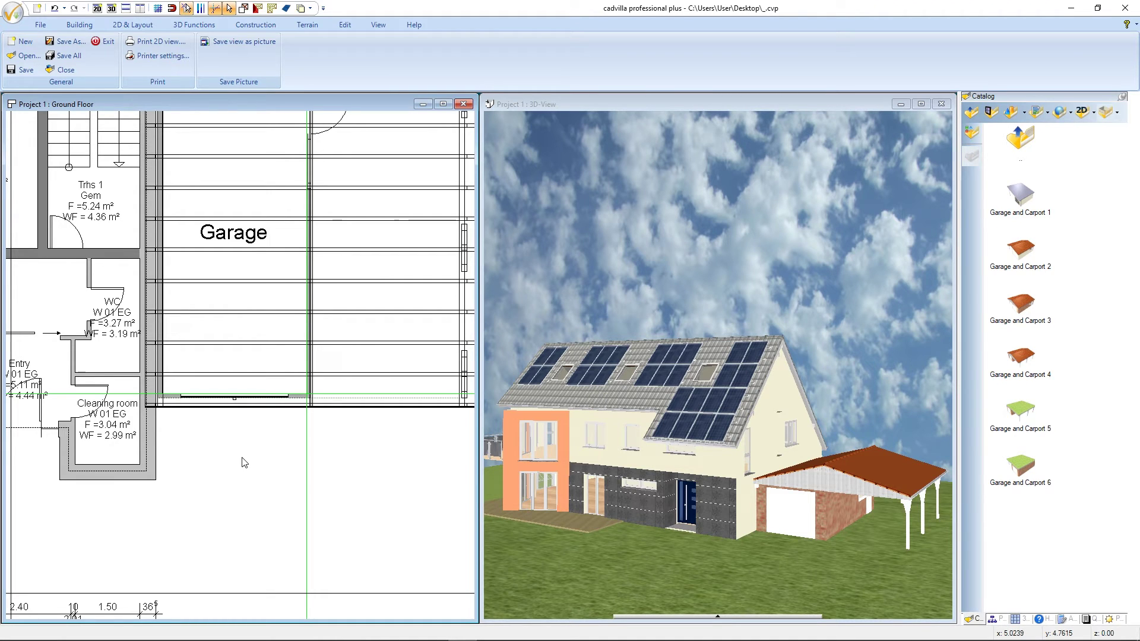
pyautogui.scroll(2, 243, 463)
pyautogui.scroll(2, 176, 394)
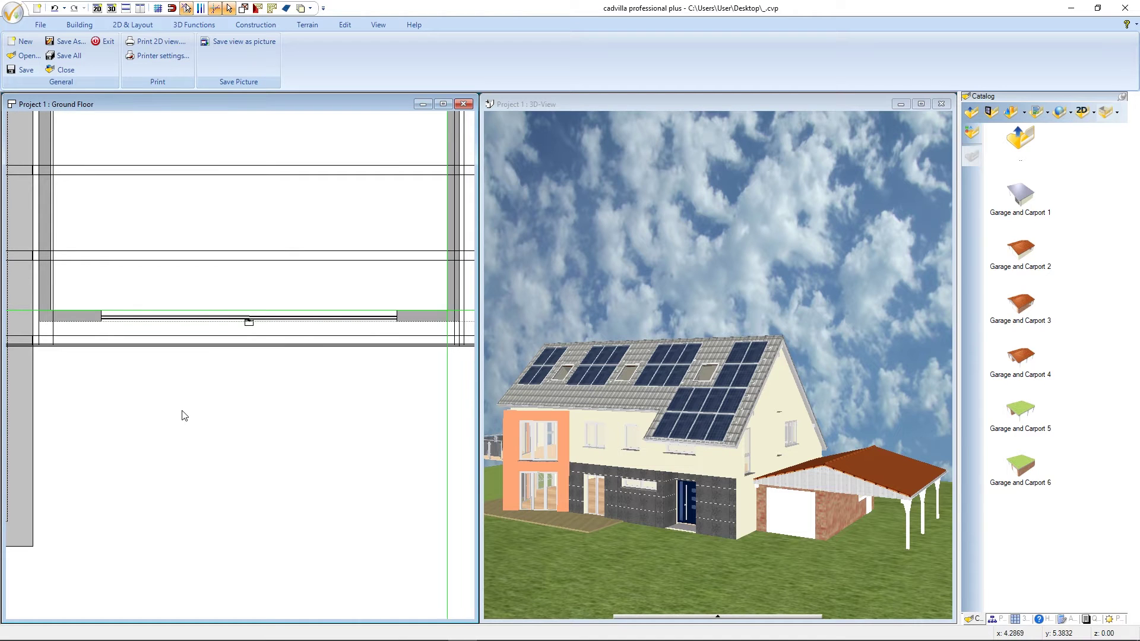
pyautogui.click(448, 311)
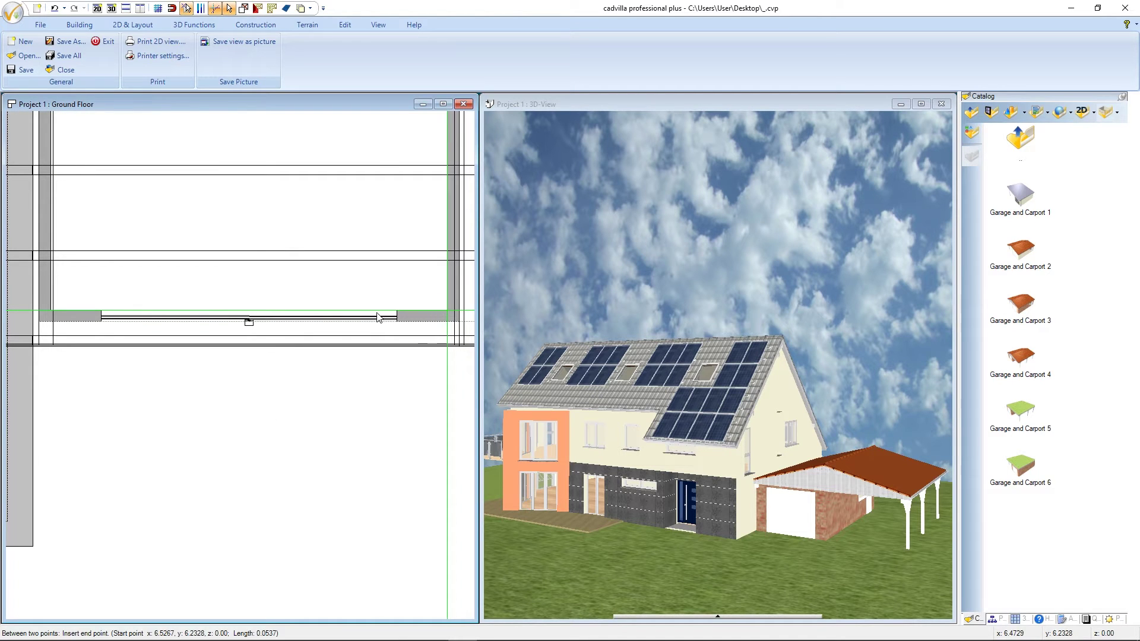
pyautogui.click(35, 311)
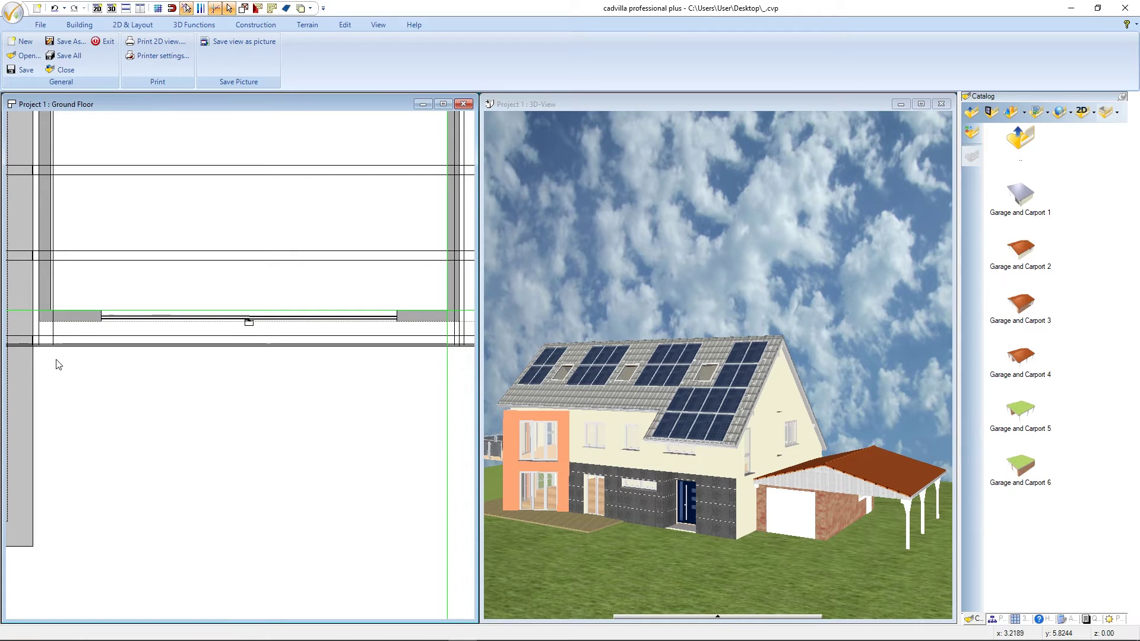
# - Separate the garage and carport group into its individual elements
pyautogui.click(45, 294)
pyautogui.rightClick(45, 293)
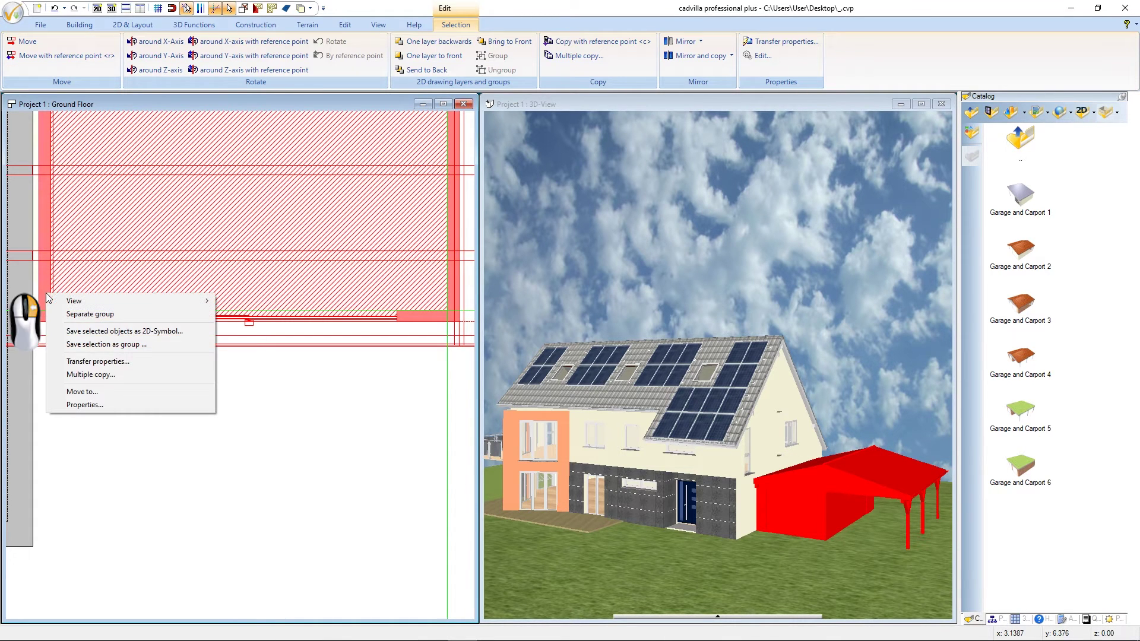
pyautogui.click(136, 315)
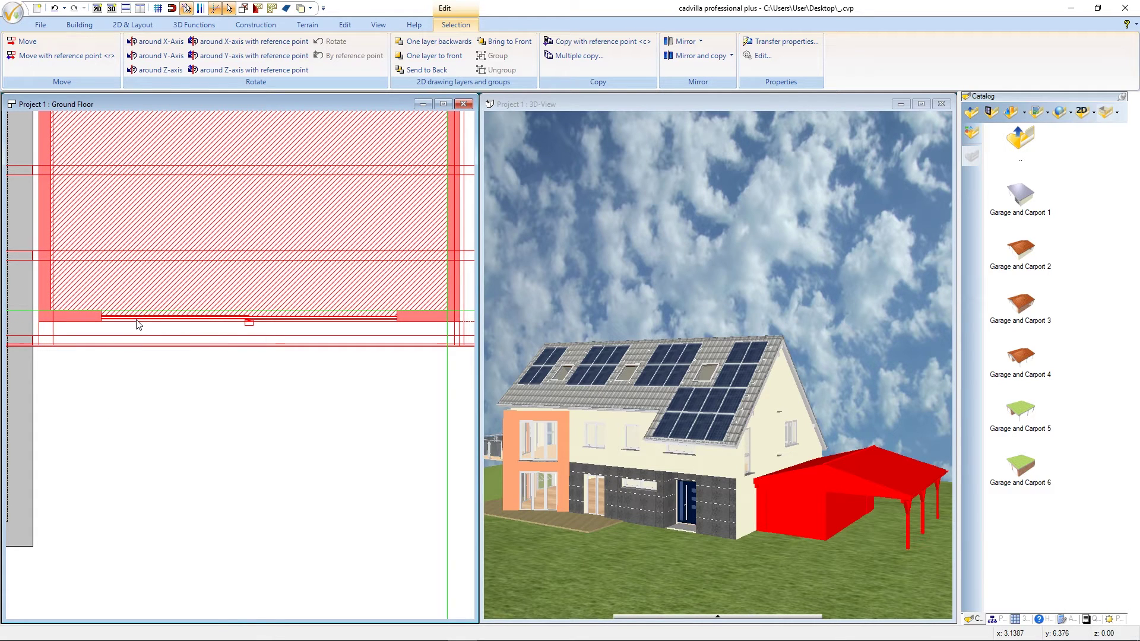
pyautogui.click(131, 388)
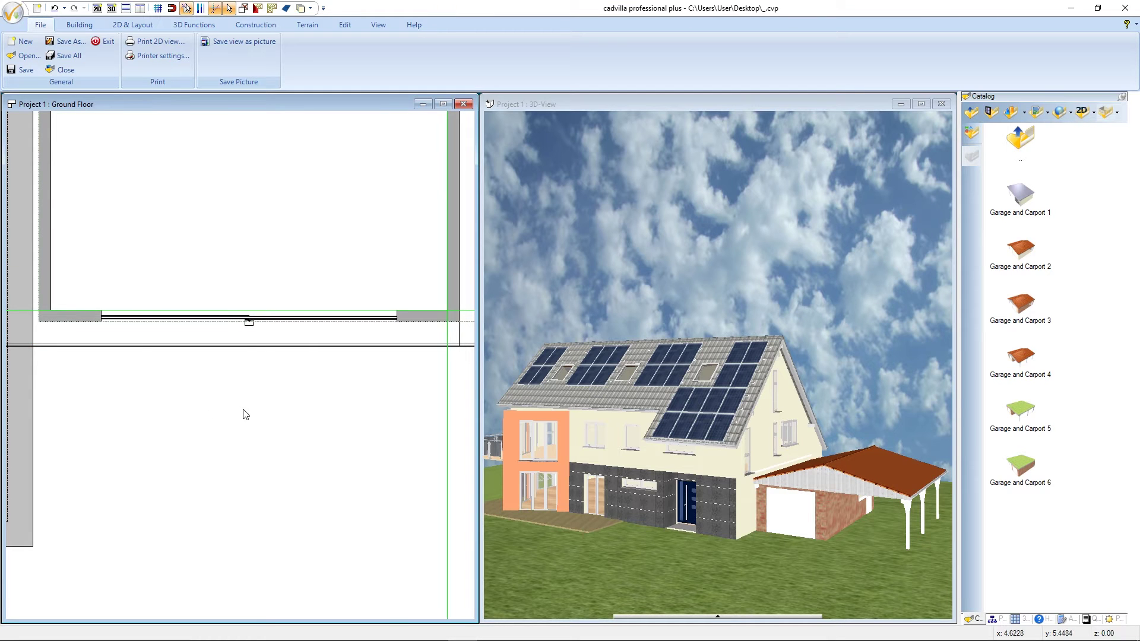
# - Delete the garage's long side wall that runs alongside the house wall
pyautogui.scroll(-4, 246, 414)
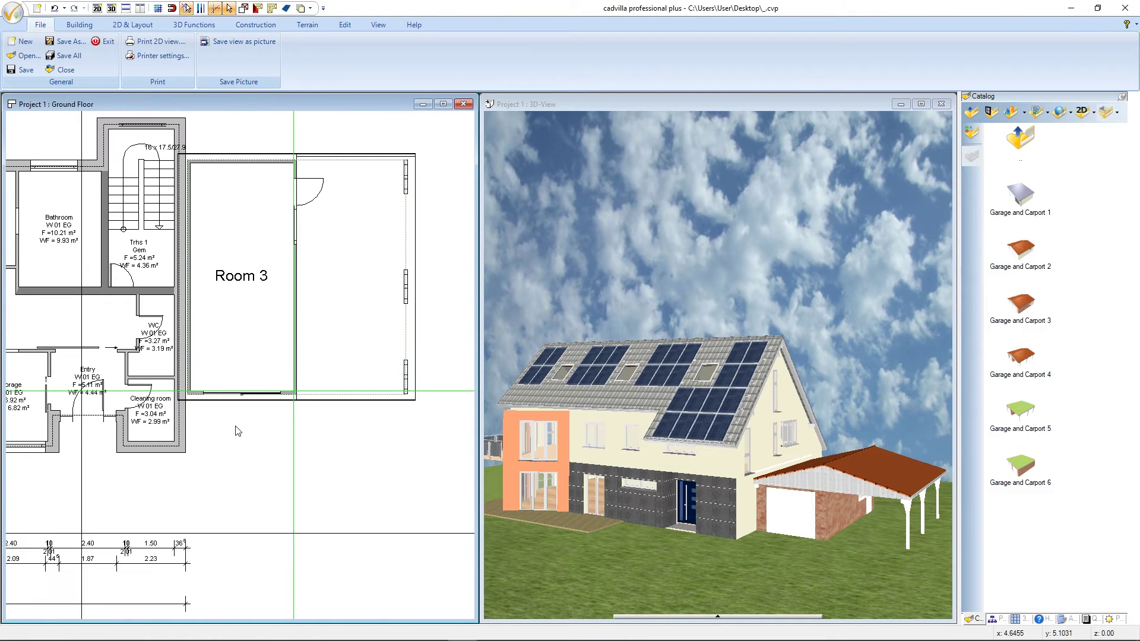
pyautogui.click(190, 352)
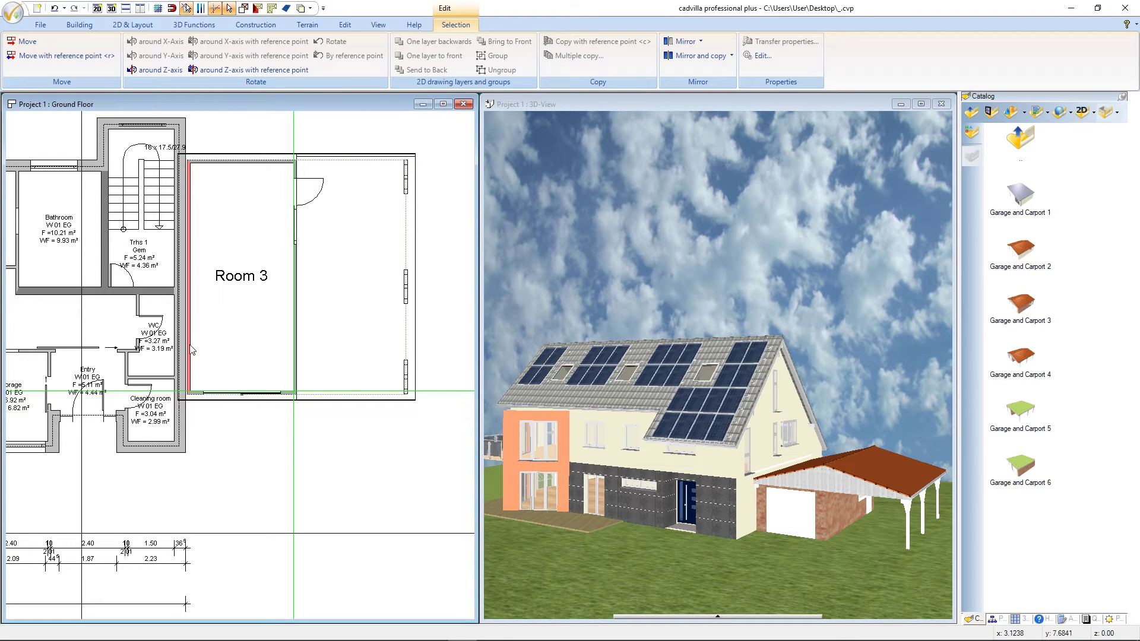
pyautogui.click(217, 454)
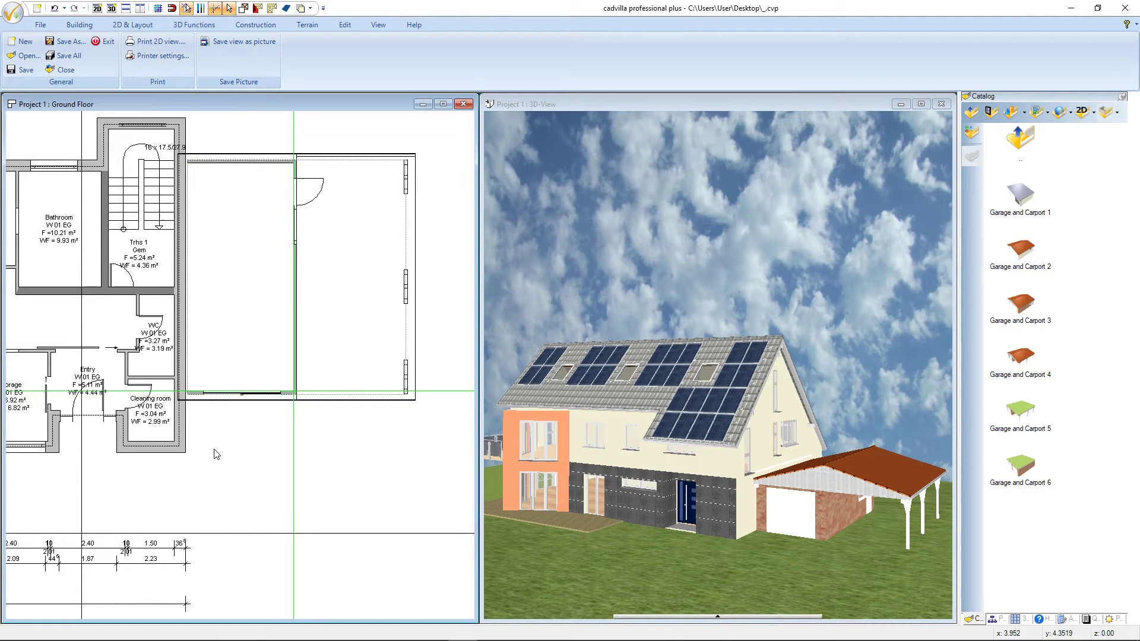
# - Extend the garage's rear wall to the outer face of the house wall
pyautogui.scroll(5, 199, 395)
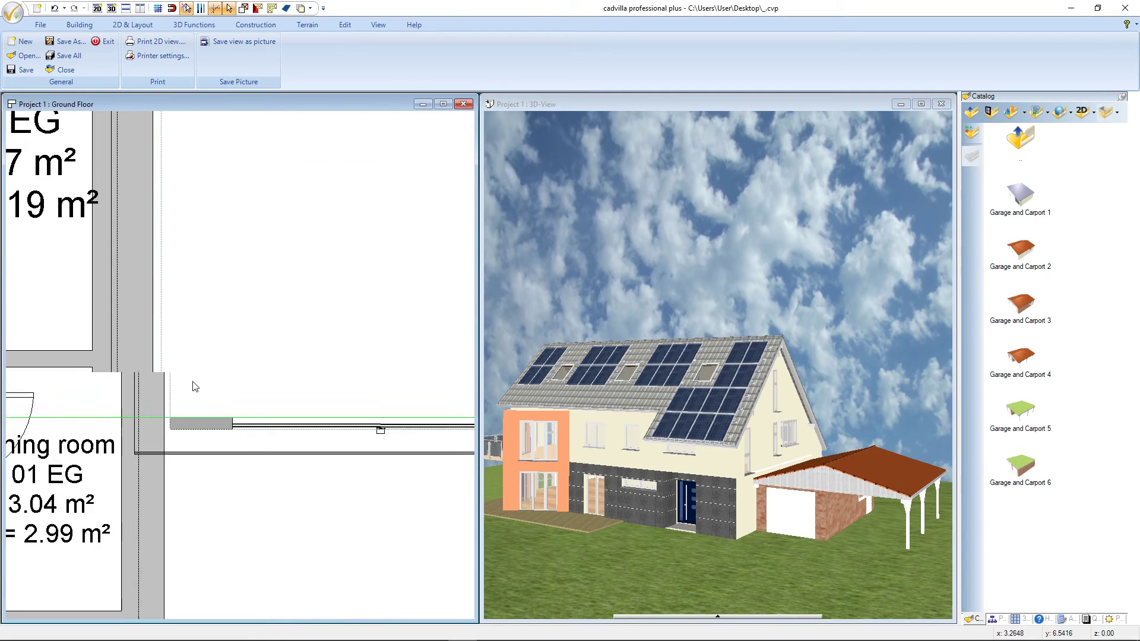
pyautogui.scroll(-2, 192, 488)
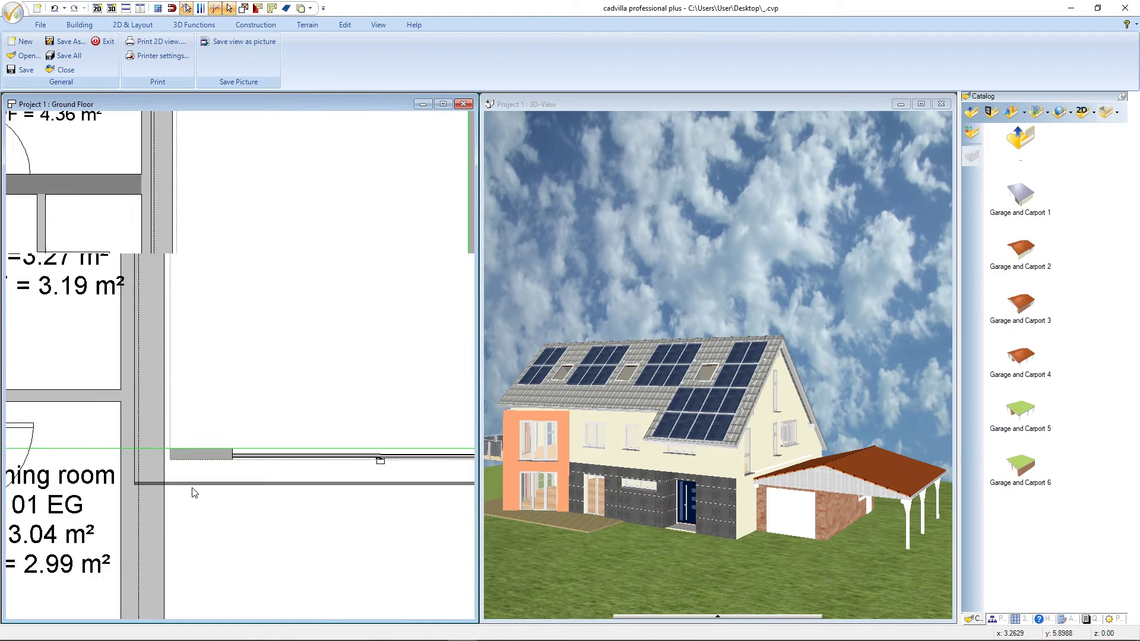
pyautogui.scroll(3, 189, 156)
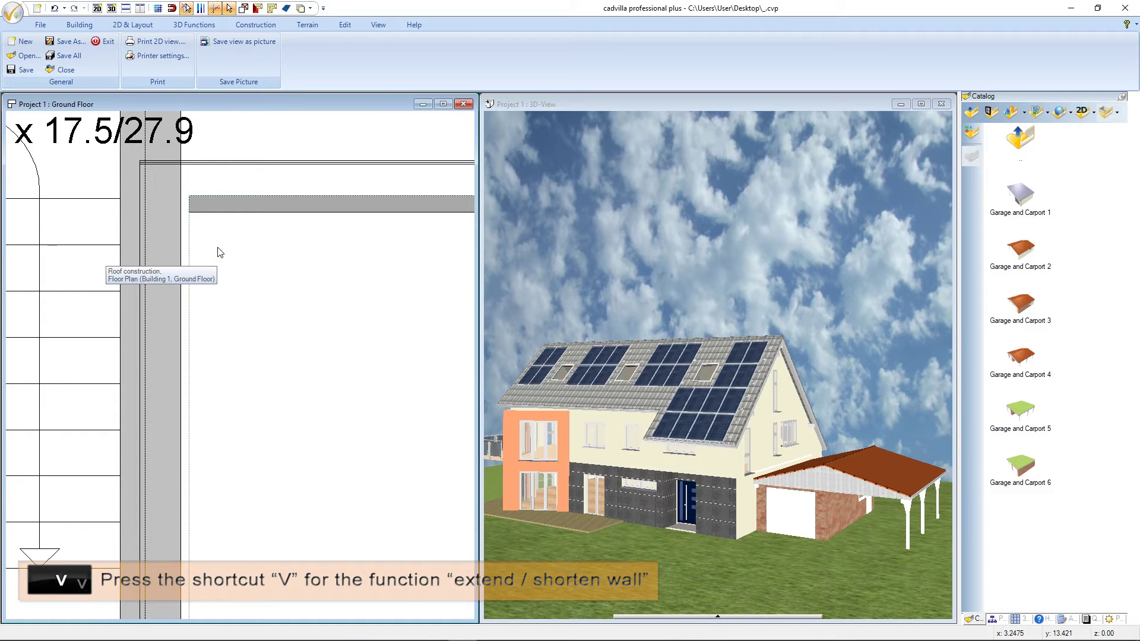
pyautogui.press('v')
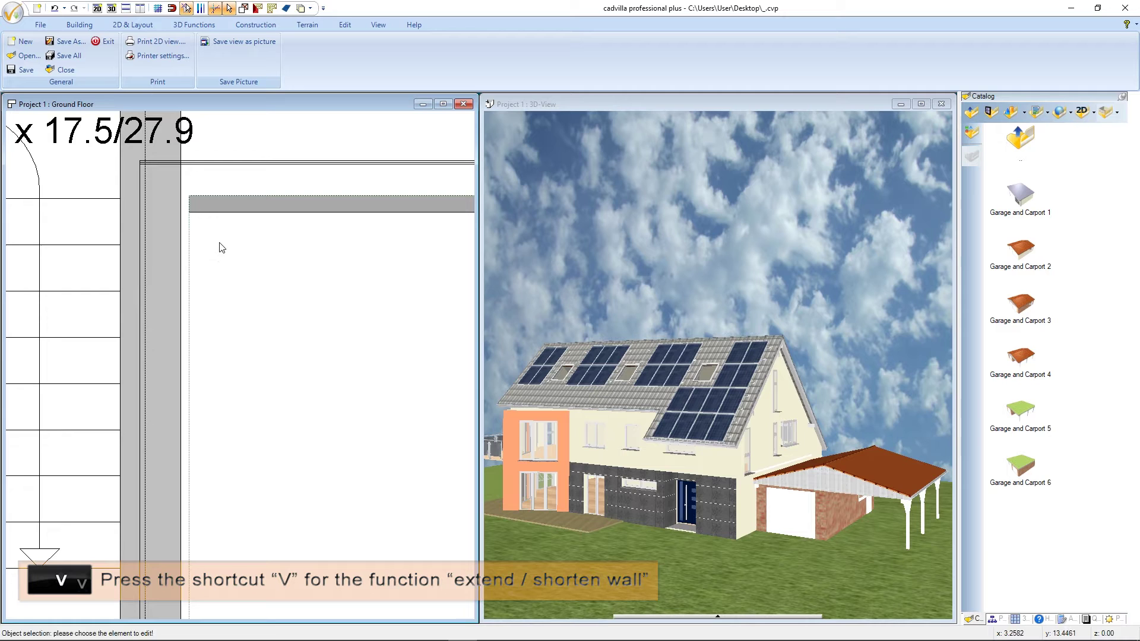
pyautogui.click(191, 207)
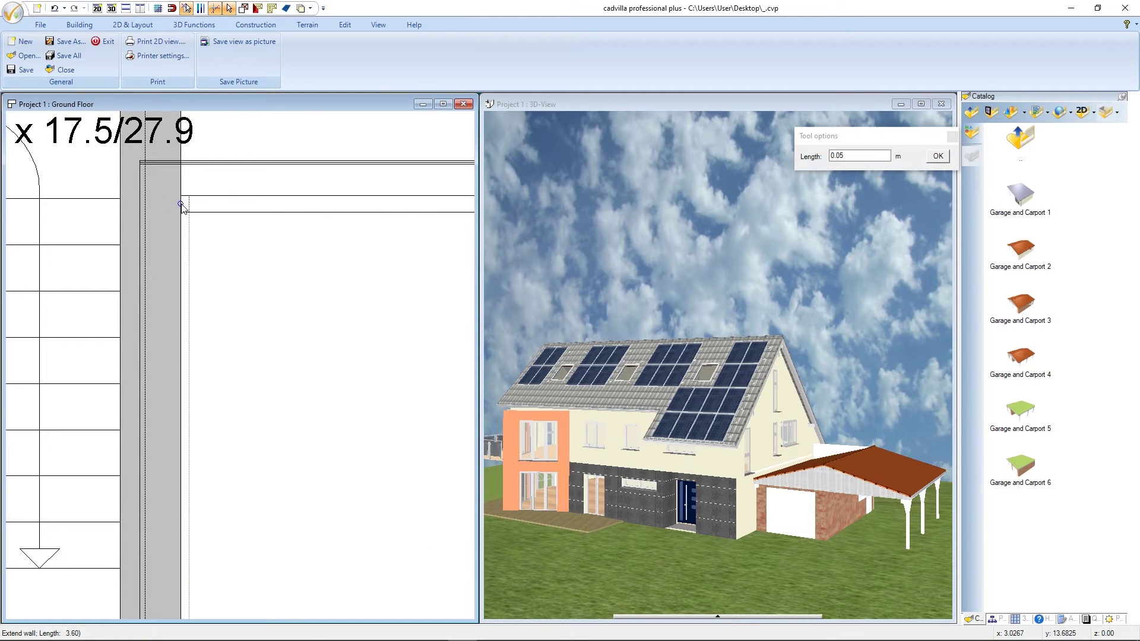
pyautogui.click(188, 207)
# - Extend the garage's front wall beside the garage door to the outer face of the house wall
pyautogui.scroll(-2, 230, 255)
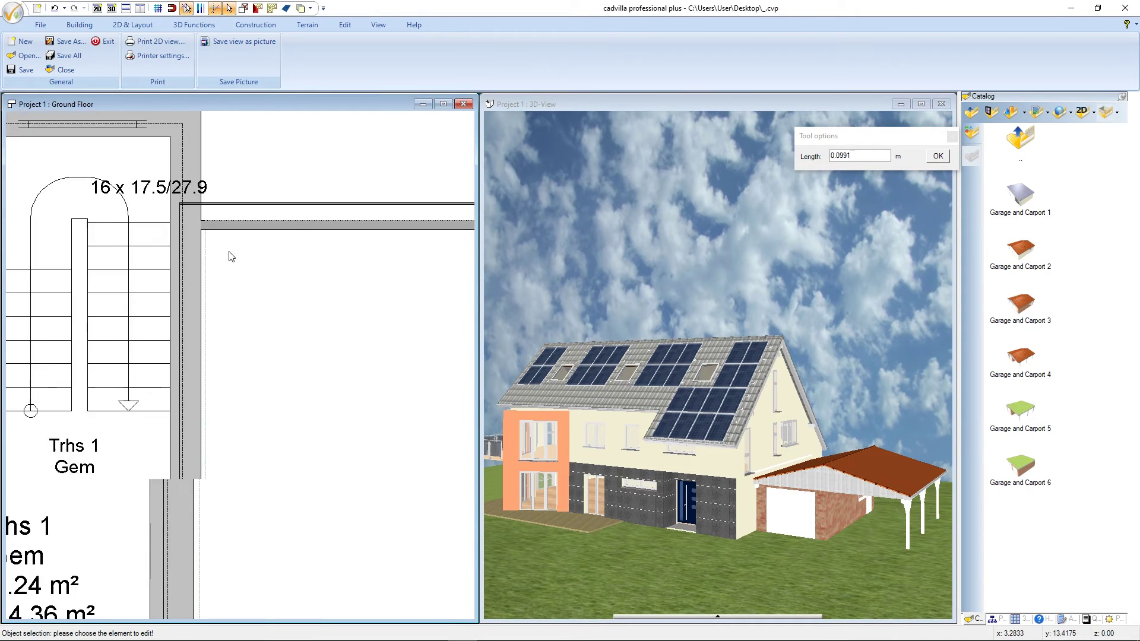
pyautogui.scroll(-3, 237, 267)
pyautogui.scroll(5, 225, 416)
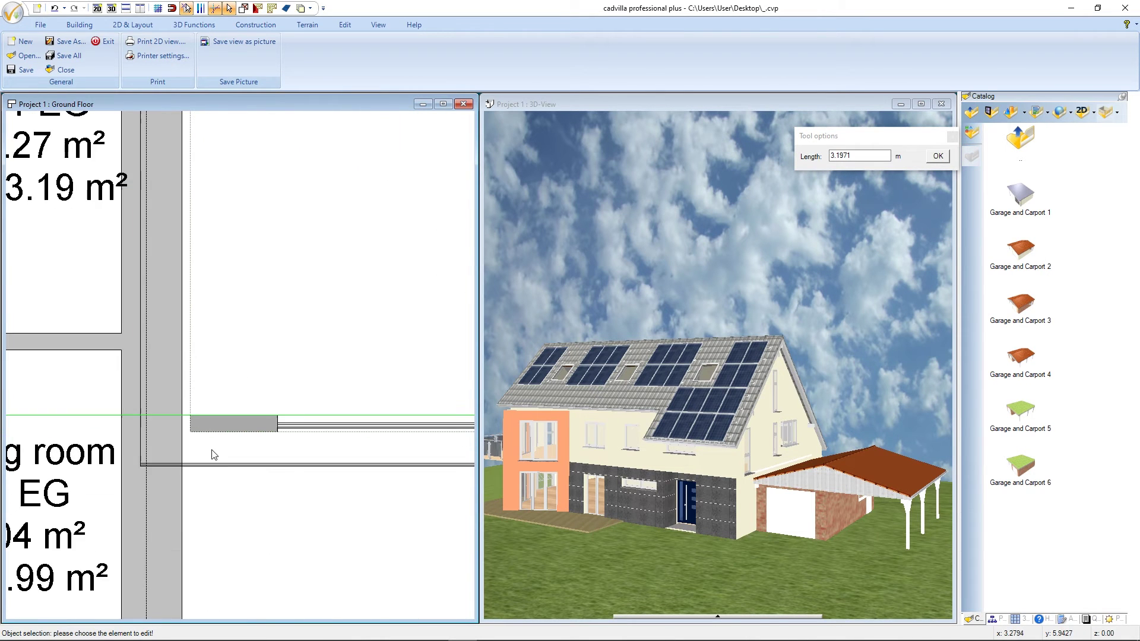
pyautogui.scroll(2, 207, 450)
pyautogui.click(177, 404)
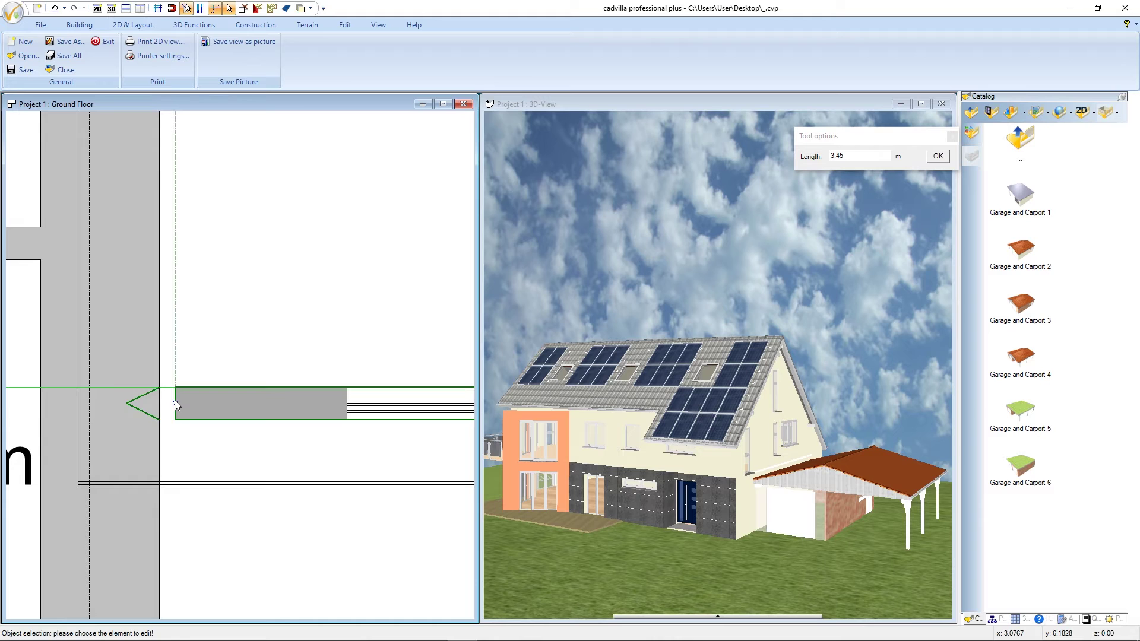
pyautogui.press('Delete')
pyautogui.moveTo(175, 400); pyautogui.dragTo(162, 402)
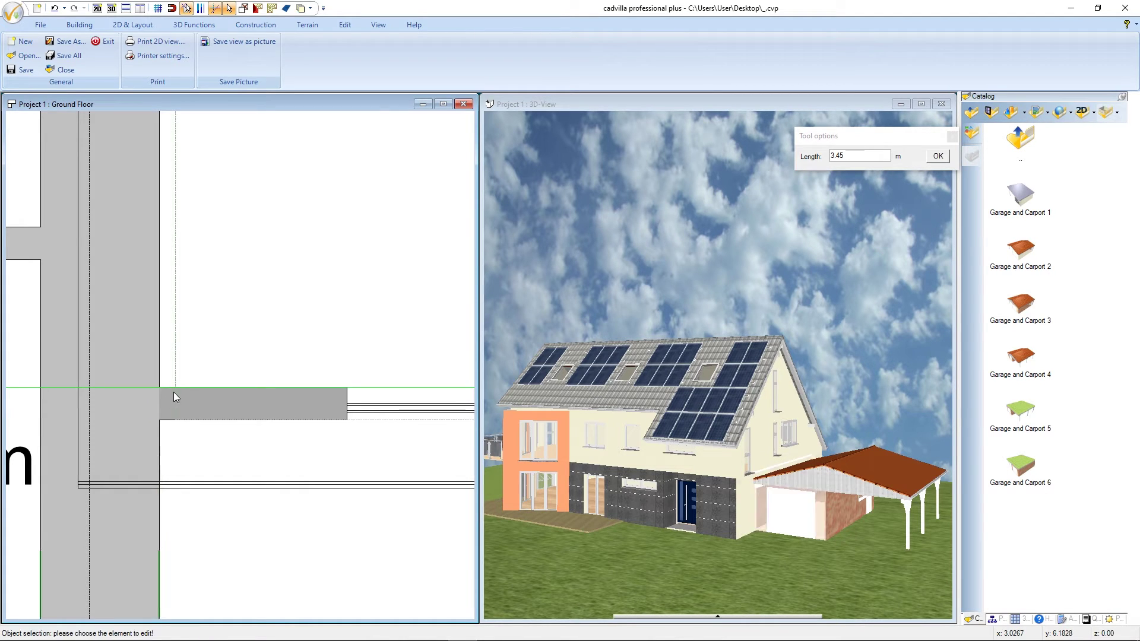
# - Rename the room inside the garage walls as Garage
pyautogui.scroll(-3, 181, 383)
pyautogui.scroll(-3, 200, 386)
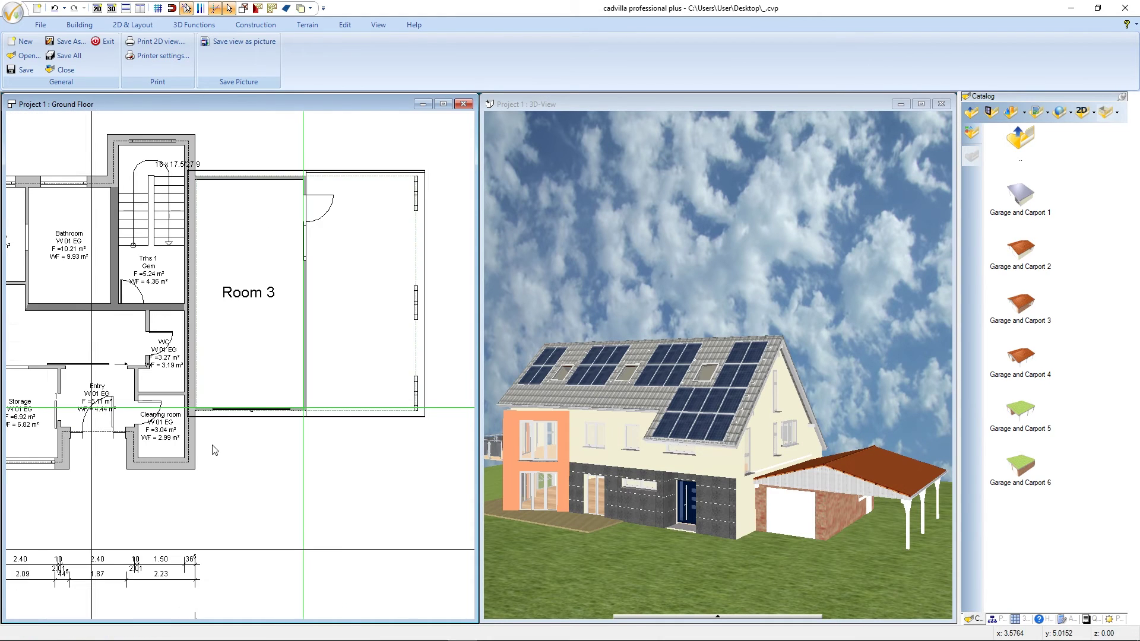
pyautogui.scroll(2, 247, 311)
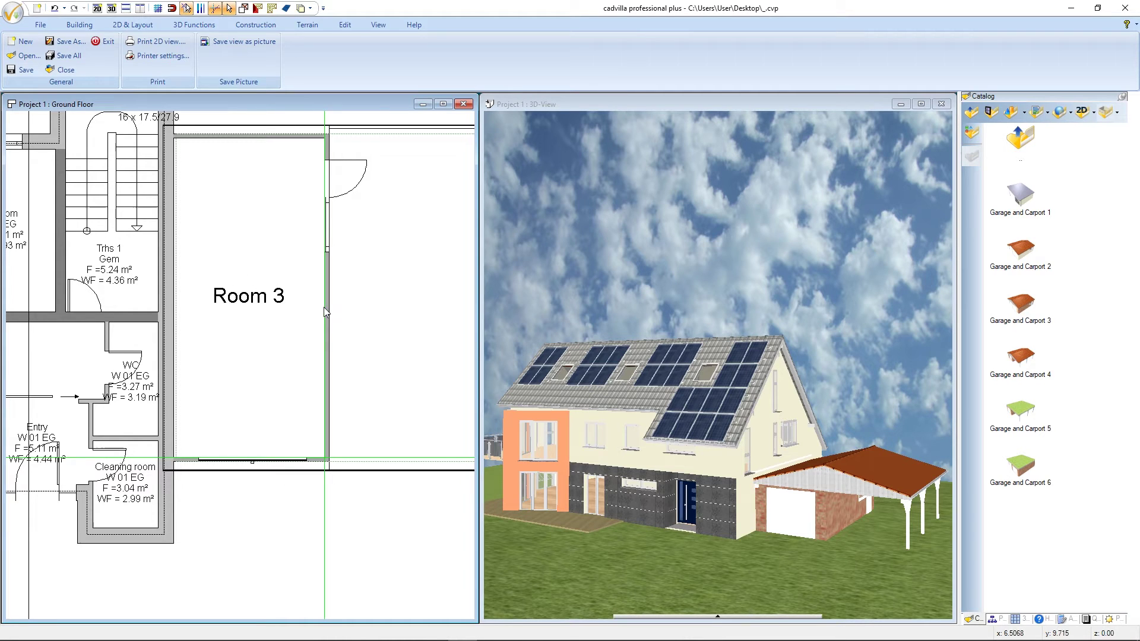
pyautogui.click(247, 304)
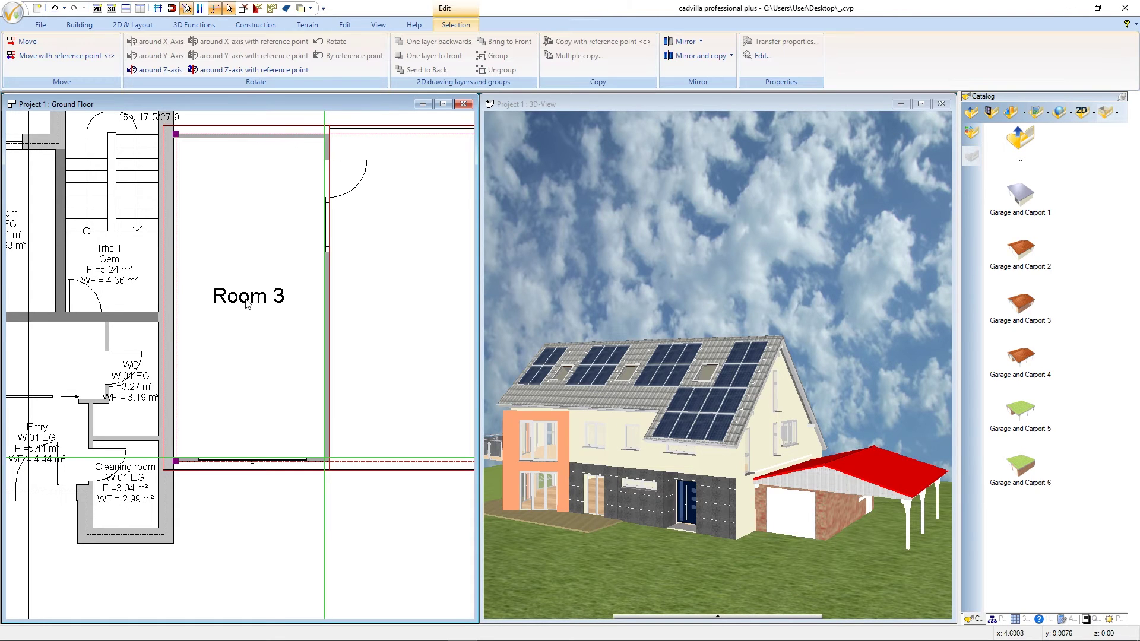
pyautogui.click(248, 304)
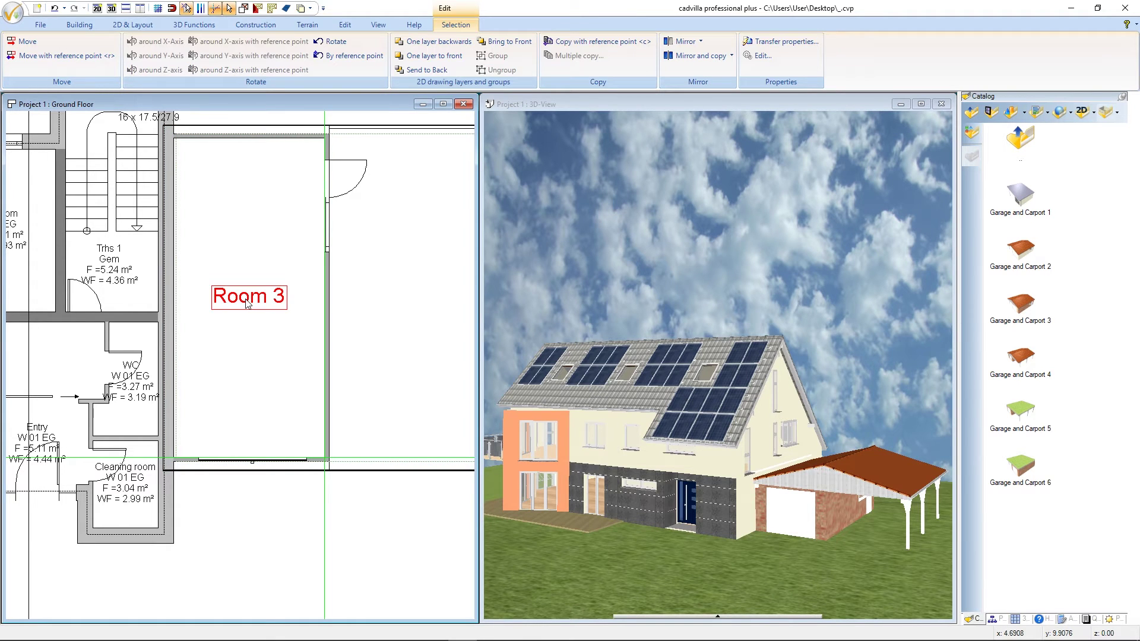
pyautogui.doubleClick(248, 304)
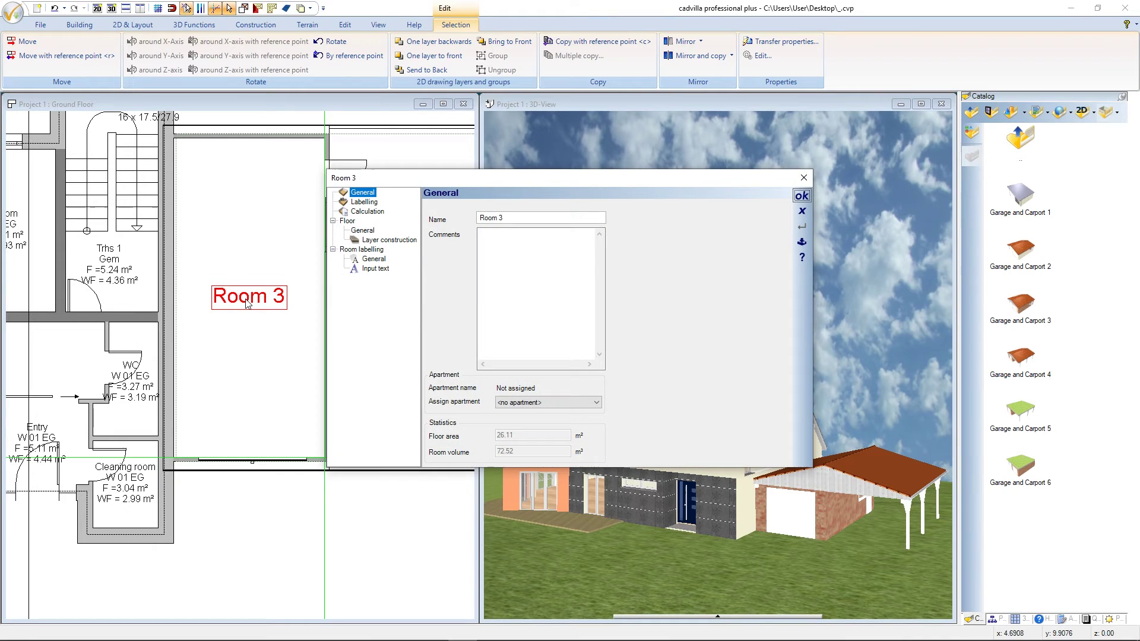
pyautogui.doubleClick(480, 218)
pyautogui.write('Garage')
pyautogui.click(801, 195)
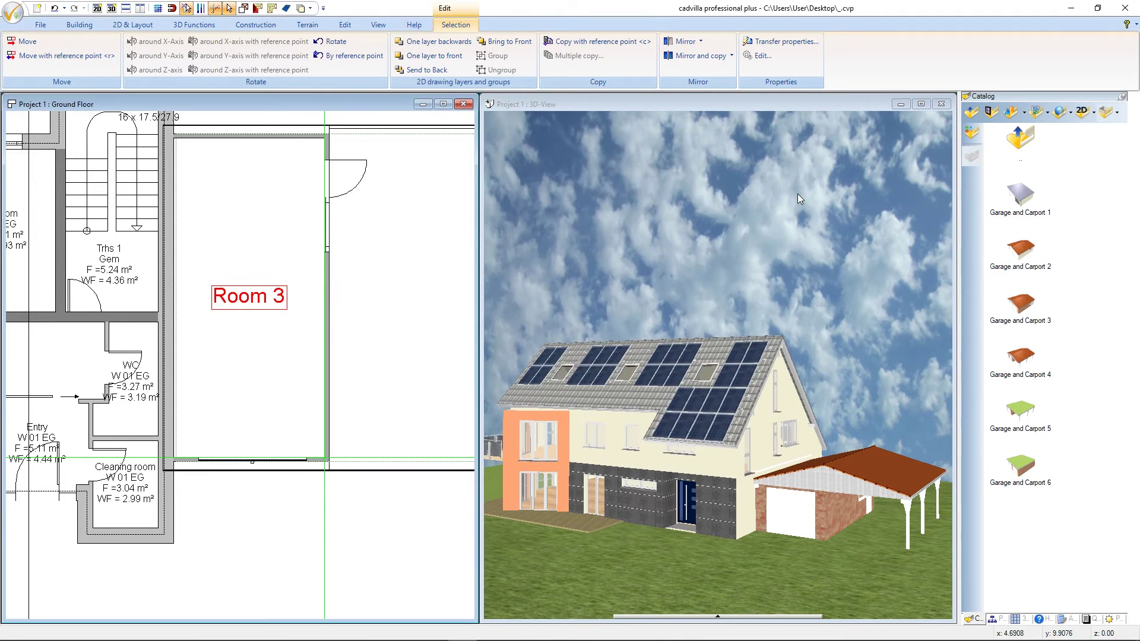
pyautogui.click(233, 511)
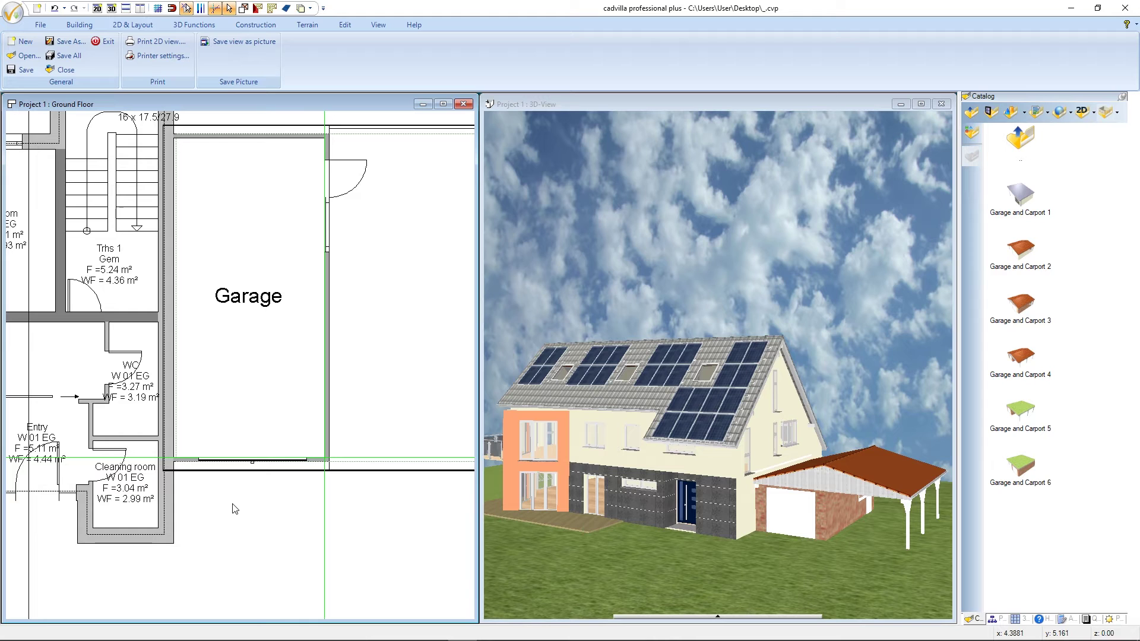
# - Set the opening width of the garage door in the front wall to 2.70 m
pyautogui.scroll(3, 243, 465)
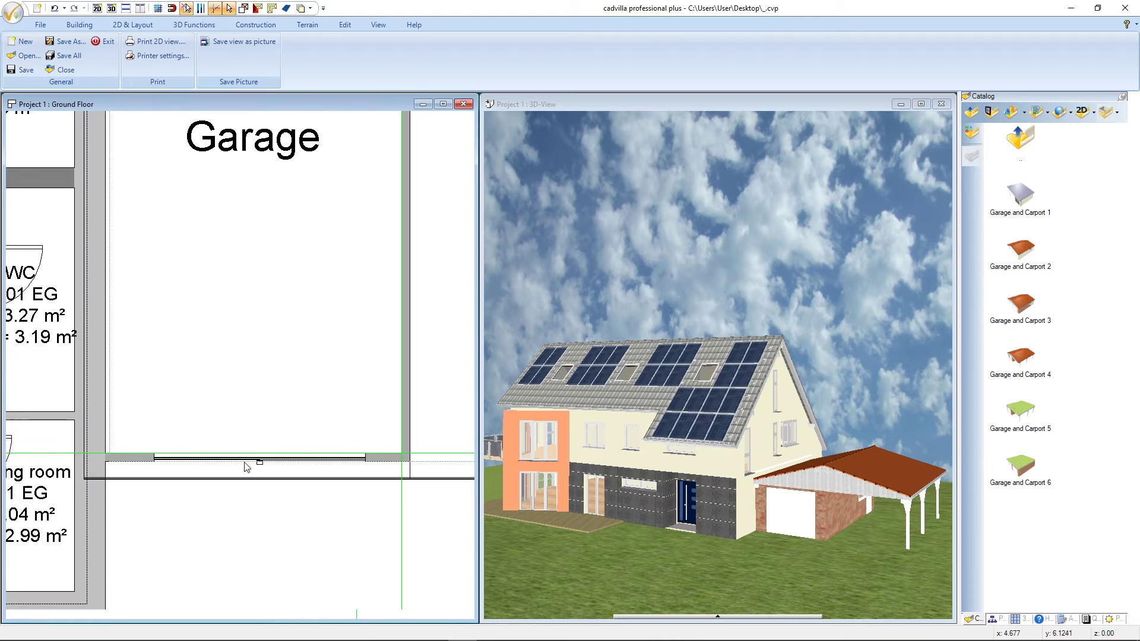
pyautogui.scroll(-1, 232, 467)
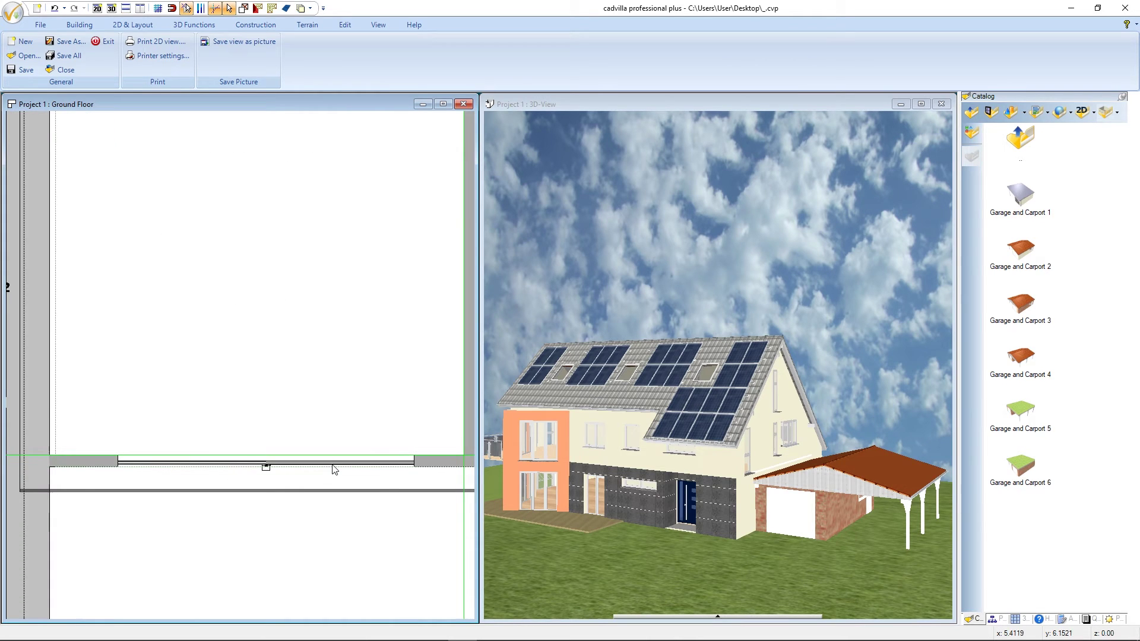
pyautogui.click(328, 467)
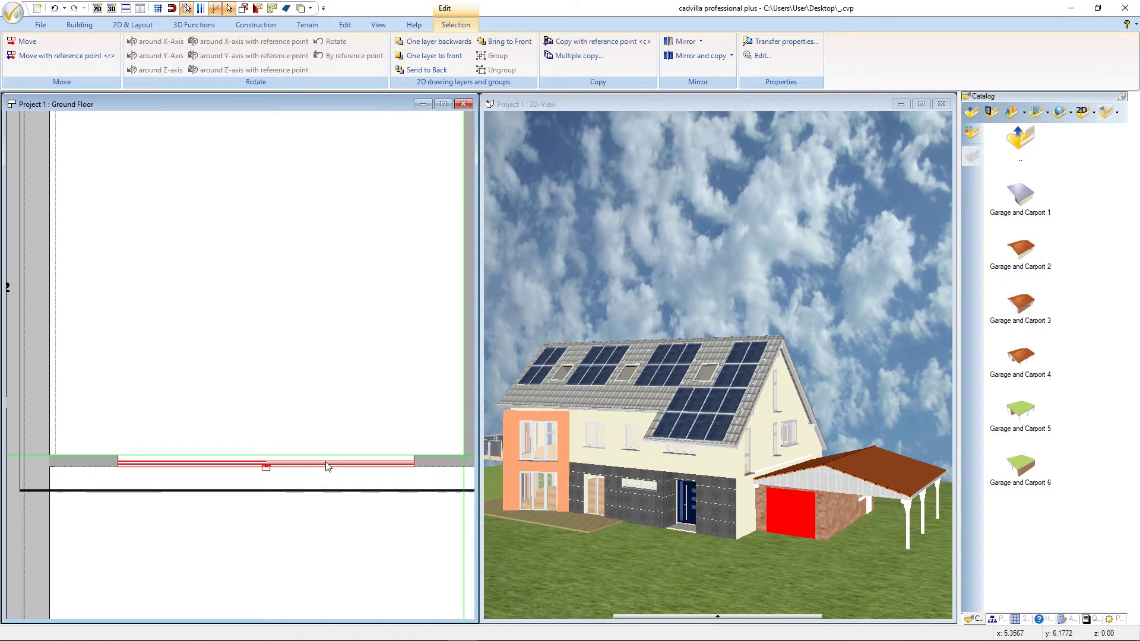
pyautogui.rightClick(328, 466)
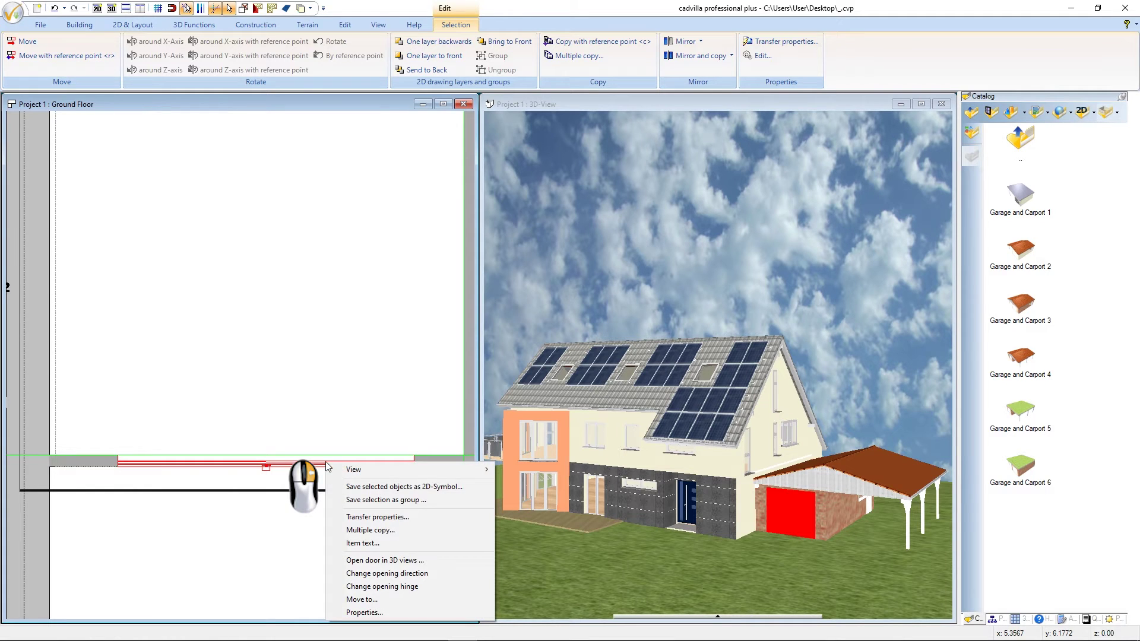
pyautogui.click(397, 613)
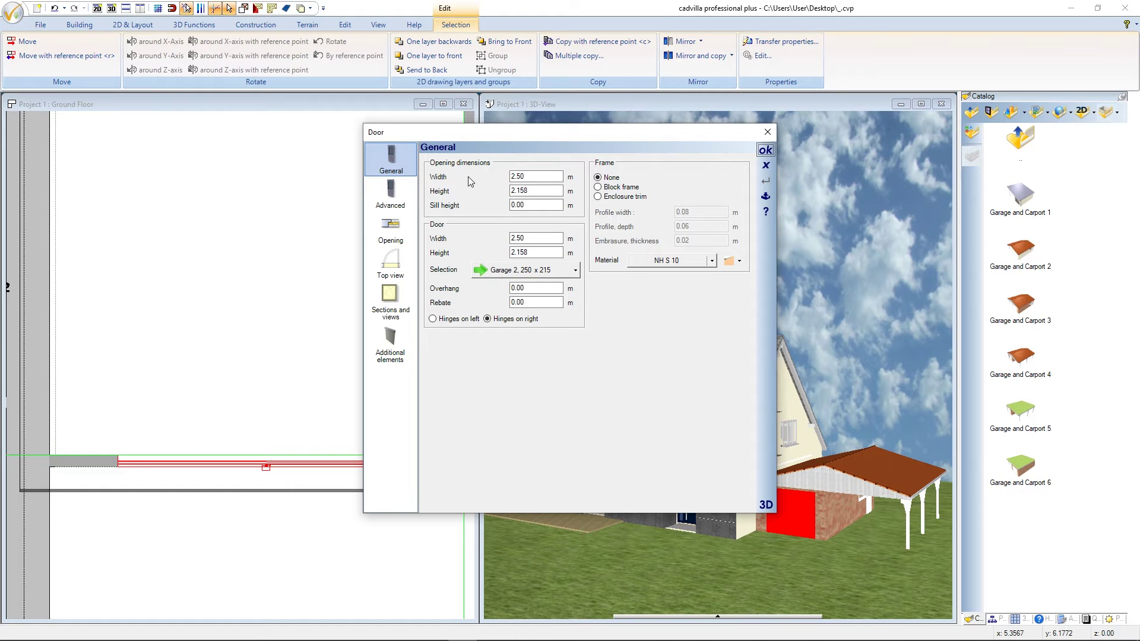
pyautogui.doubleClick(520, 179)
pyautogui.write('2,70')
pyautogui.press('Tab')
pyautogui.click(764, 152)
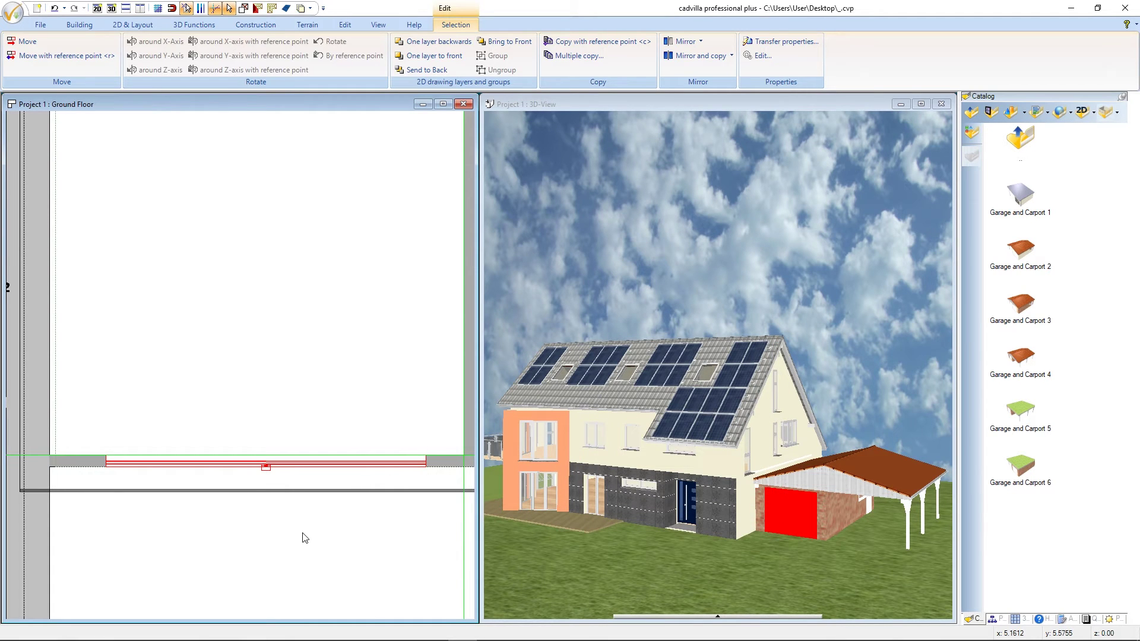
pyautogui.press('Escape')
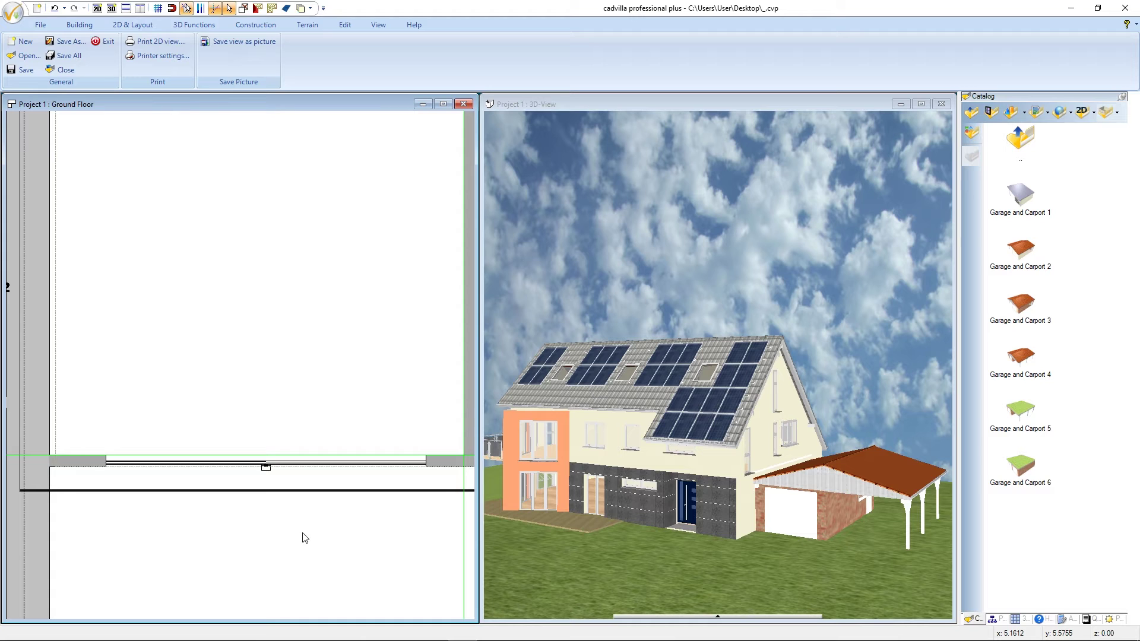
# - Measure the width of the garage door opening from one jamb to the other
pyautogui.press('m')
pyautogui.click(422, 461)
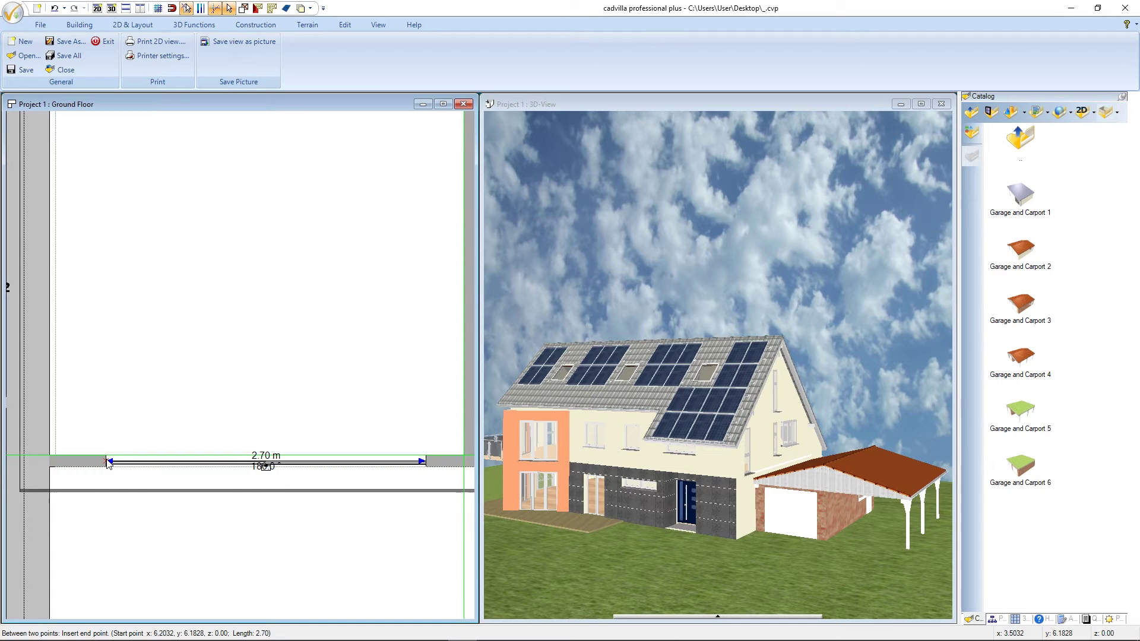
pyautogui.click(107, 461)
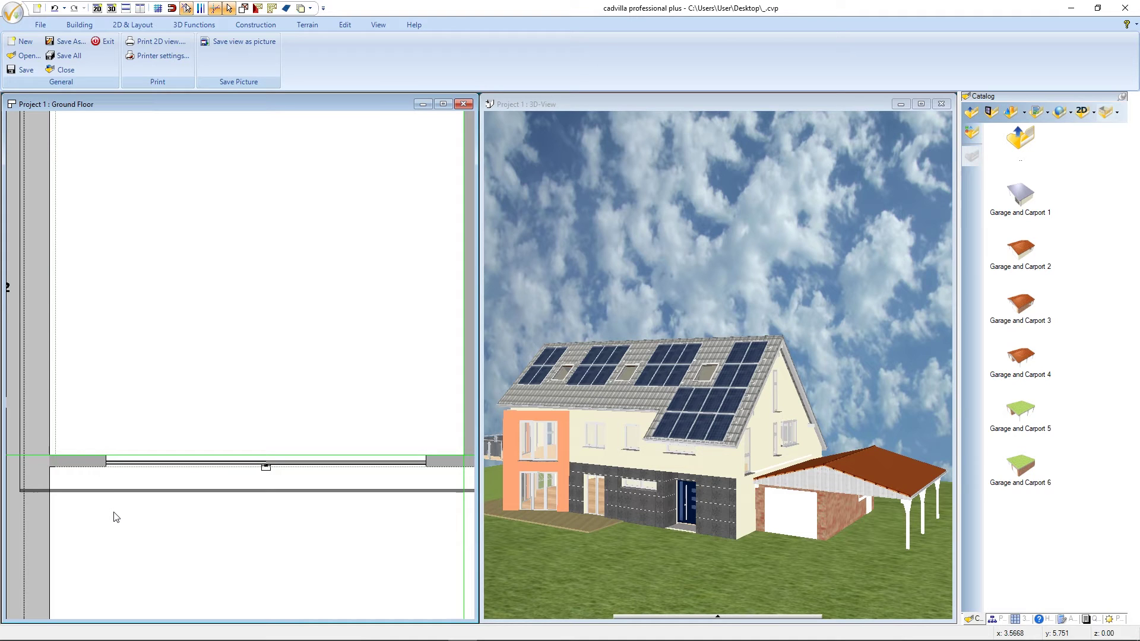
# - Centre the garage door in the front wall, midway between the house wall's outer face and the garage's outer corner
pyautogui.click(174, 466)
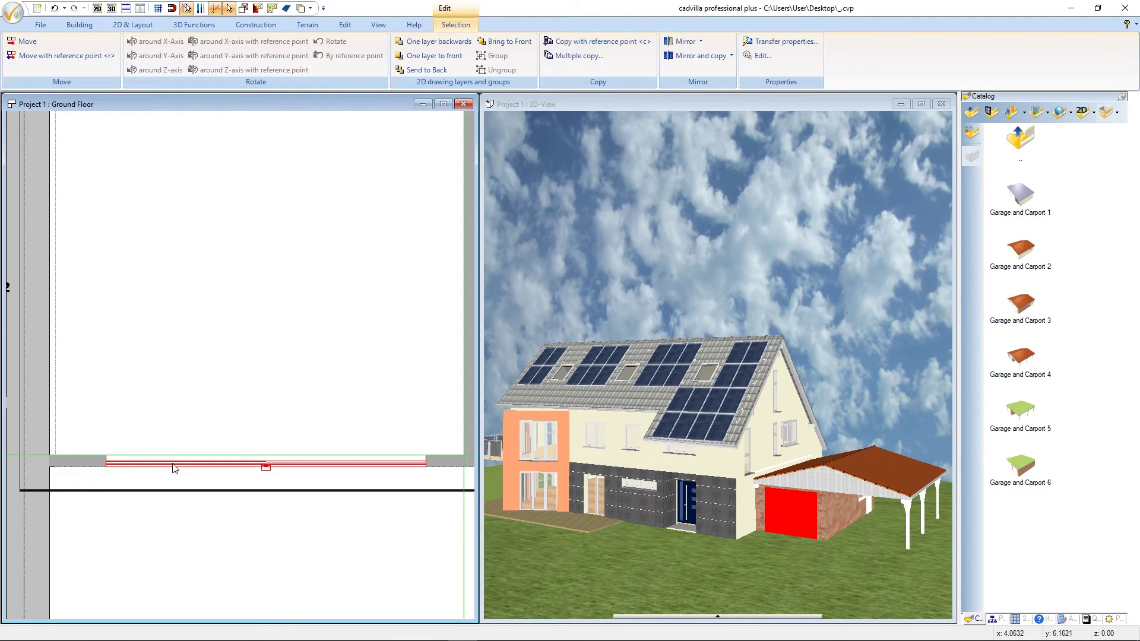
pyautogui.click(28, 41)
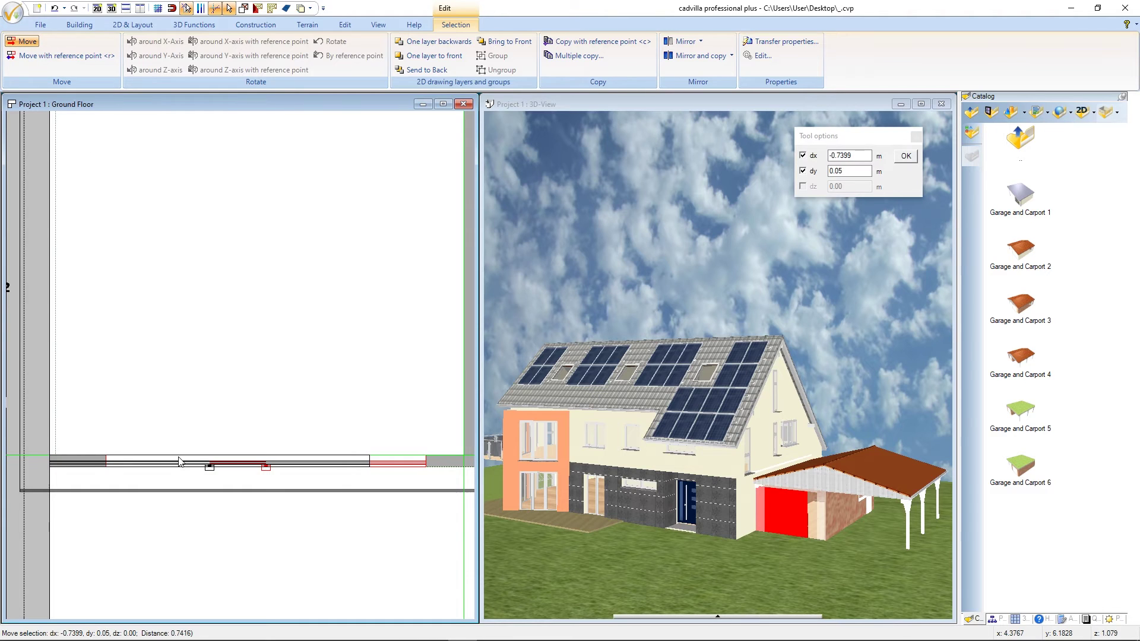
pyautogui.rightClick(301, 467)
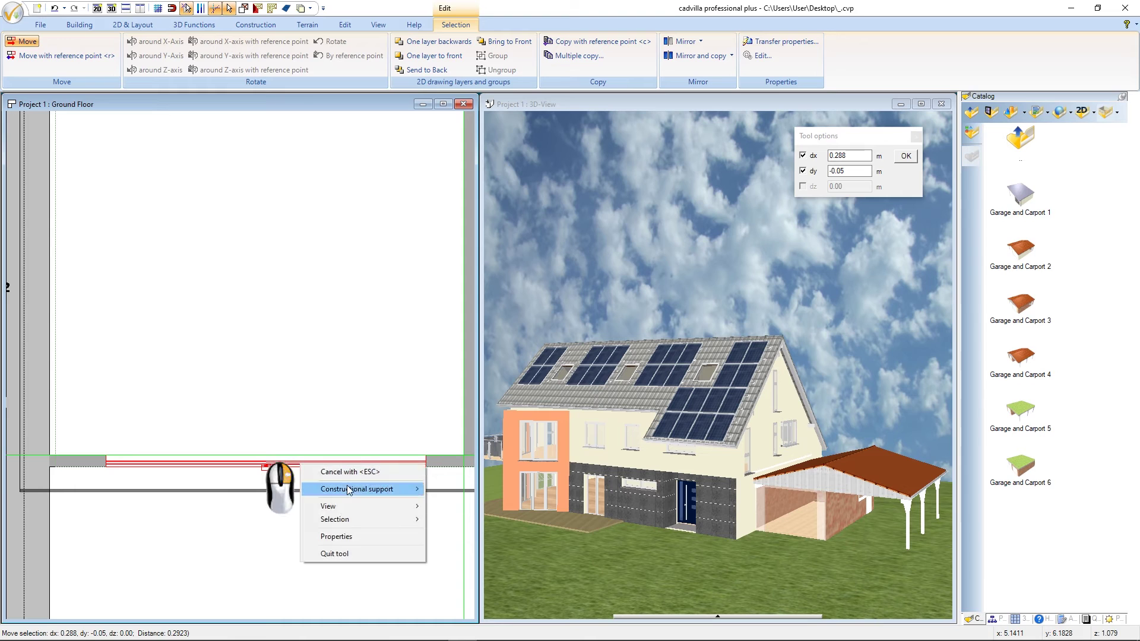
pyautogui.moveTo(348, 491)
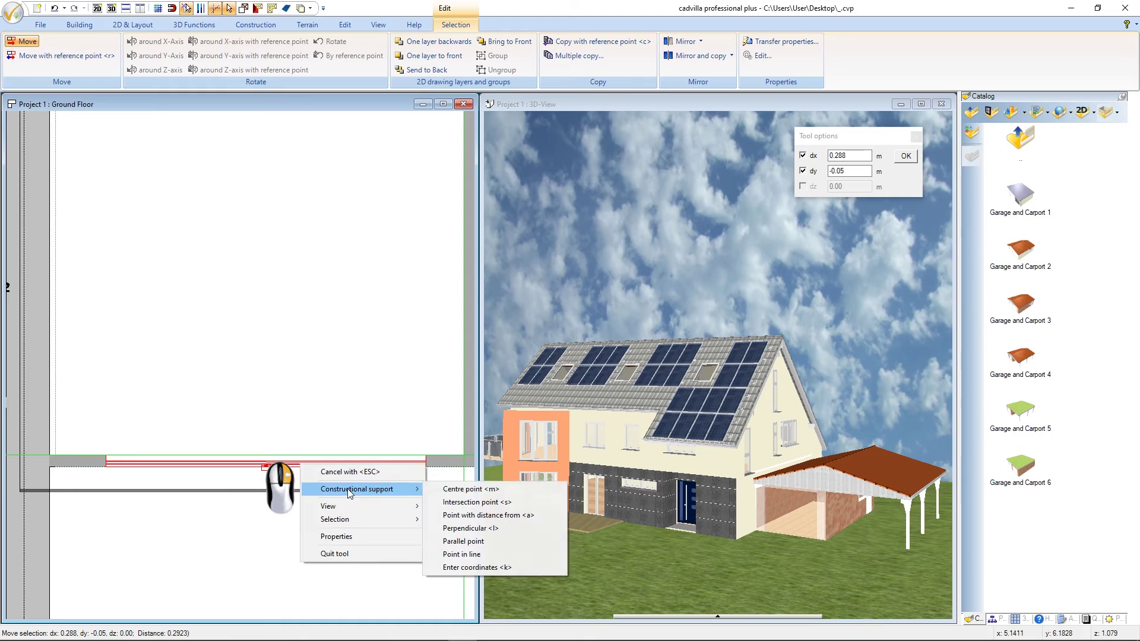
pyautogui.click(507, 489)
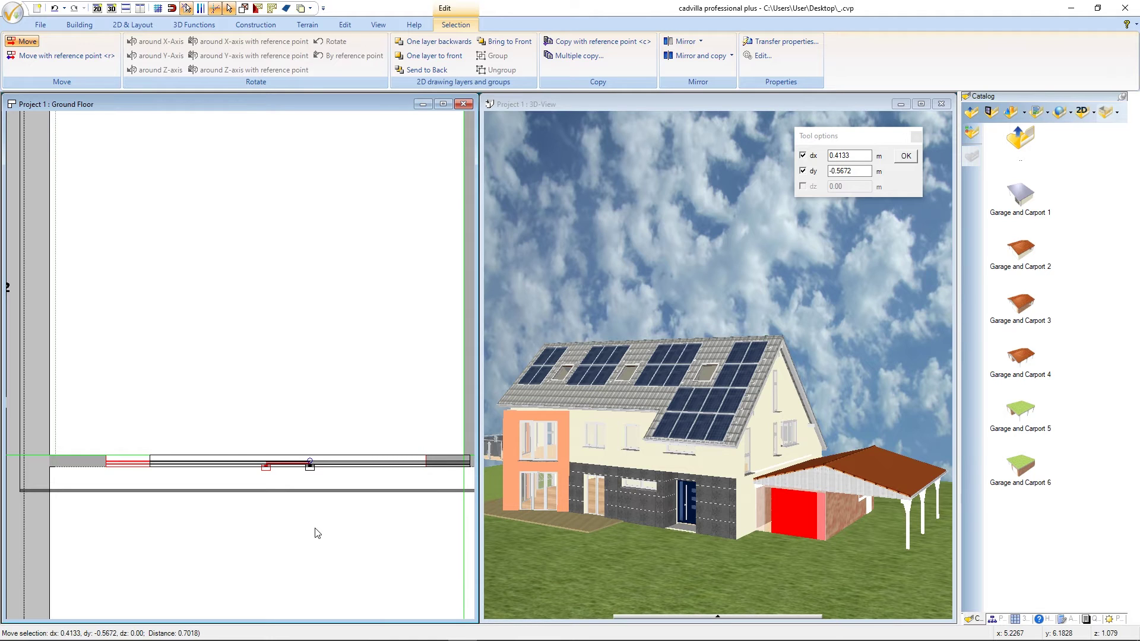
pyautogui.press('m')
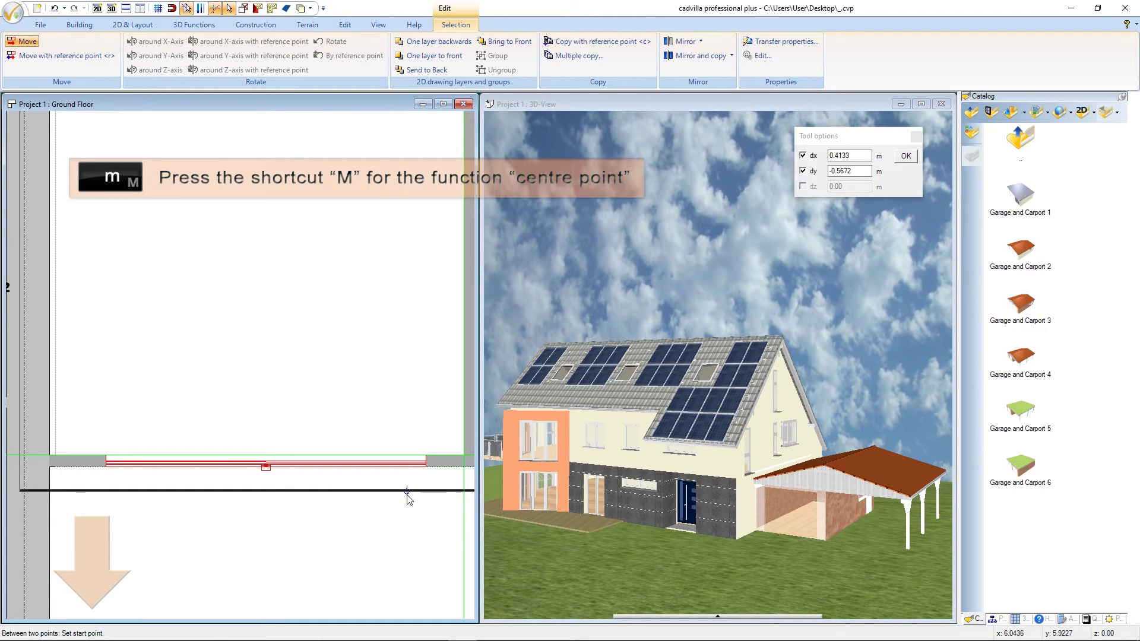
pyautogui.scroll(-1, 373, 503)
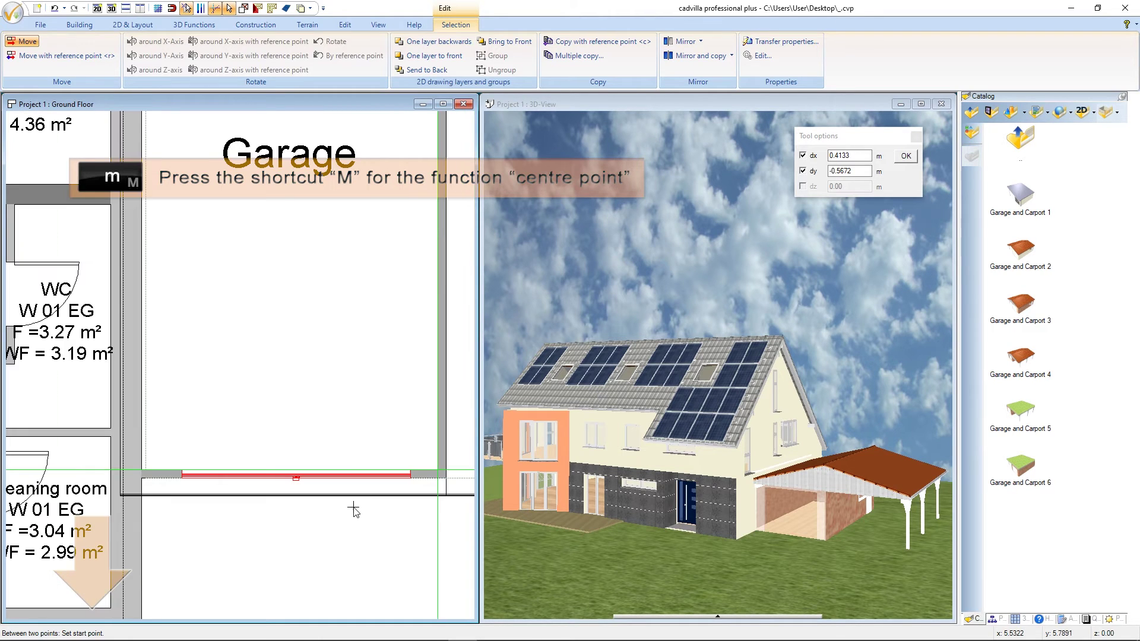
pyautogui.click(447, 487)
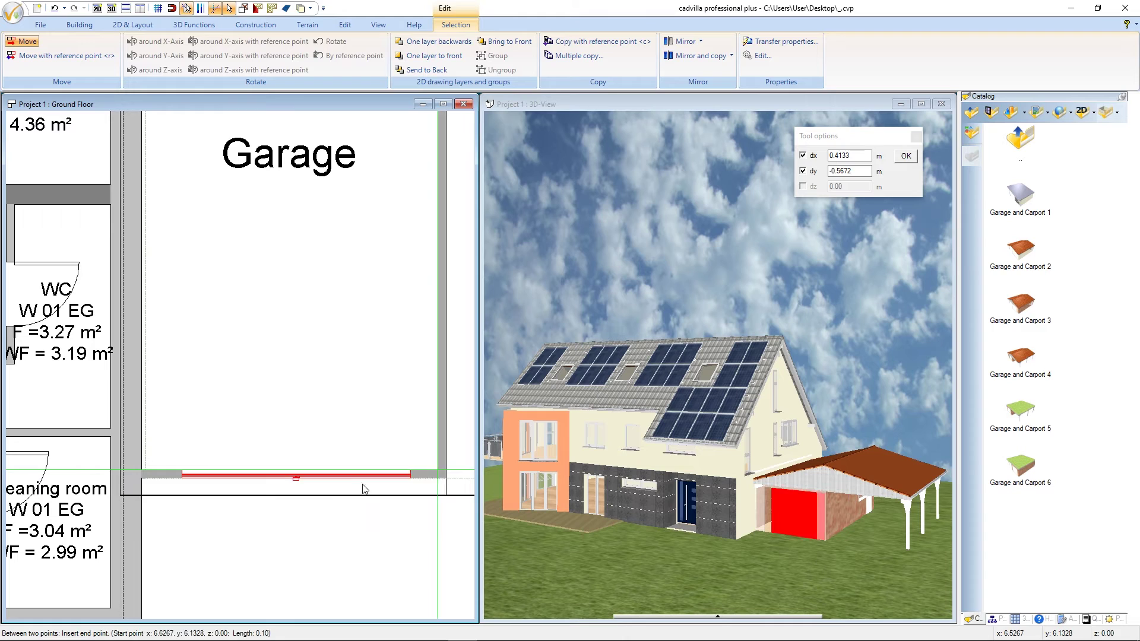
pyautogui.click(142, 479)
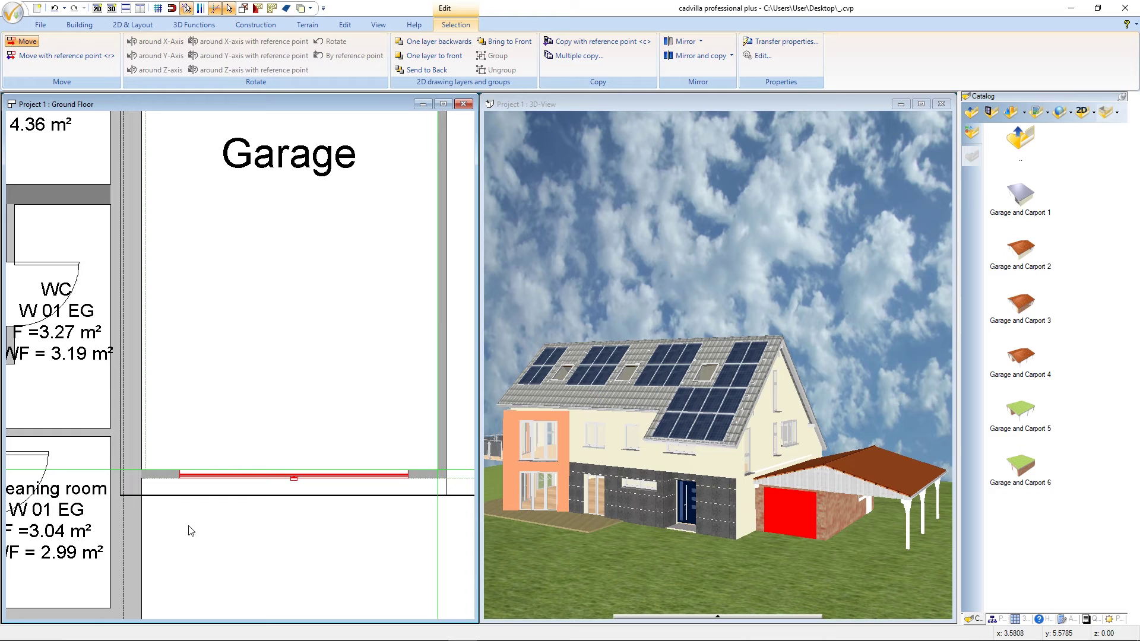
pyautogui.press('Escape')
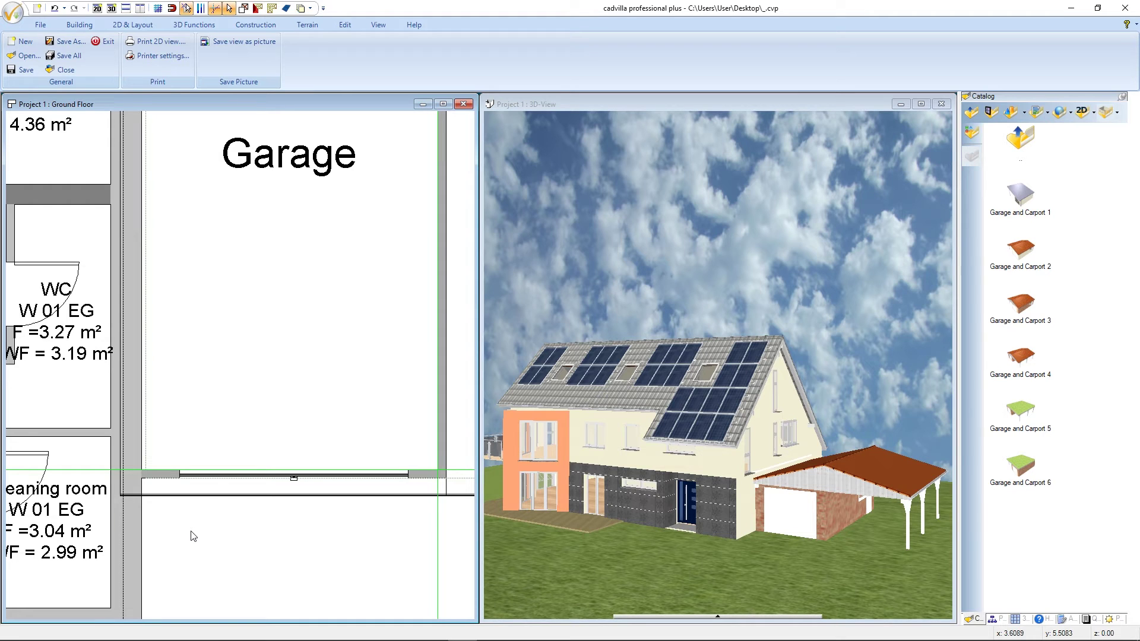
# - Add a parallel guideline inside the garage, 1 m from the guideline along the front wall's inner face
pyautogui.scroll(-1, 242, 551)
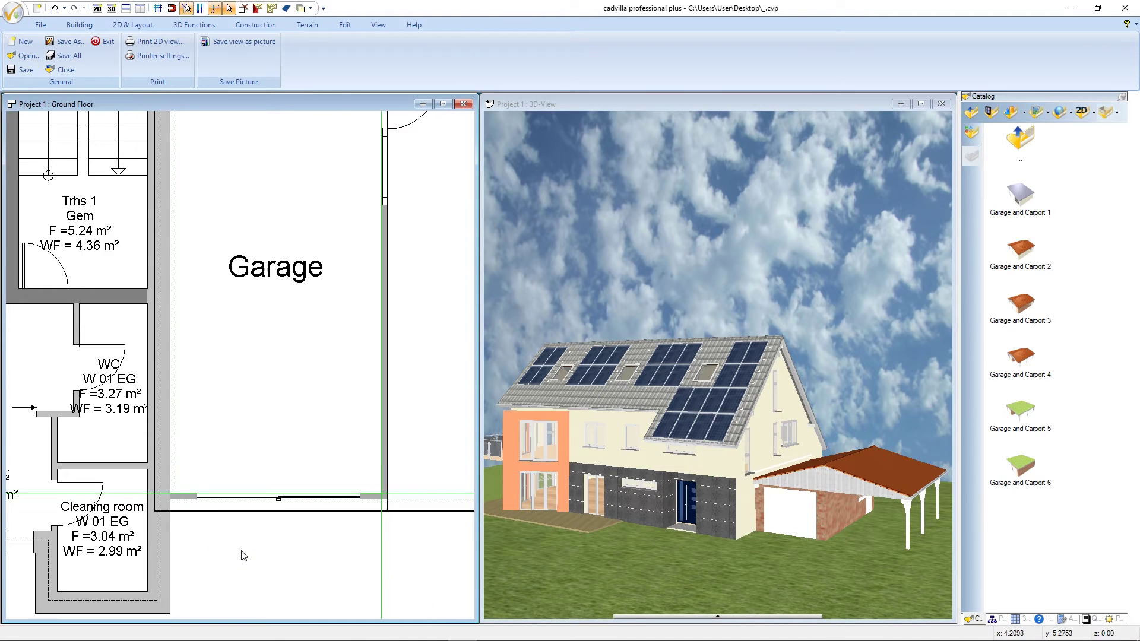
pyautogui.scroll(-1, 244, 555)
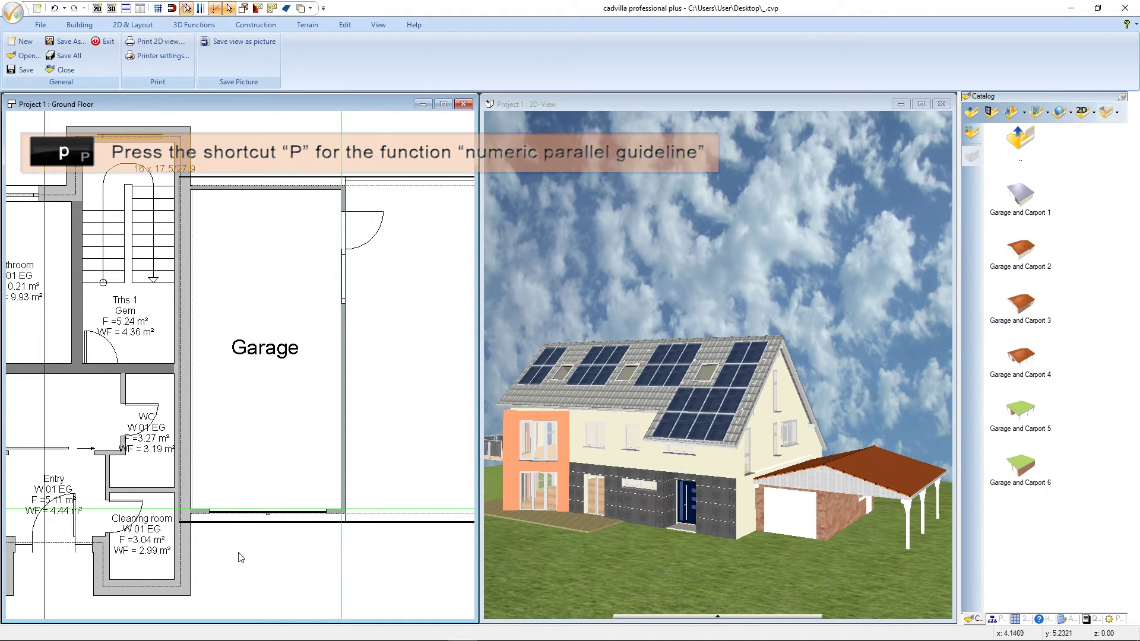
pyautogui.press('p')
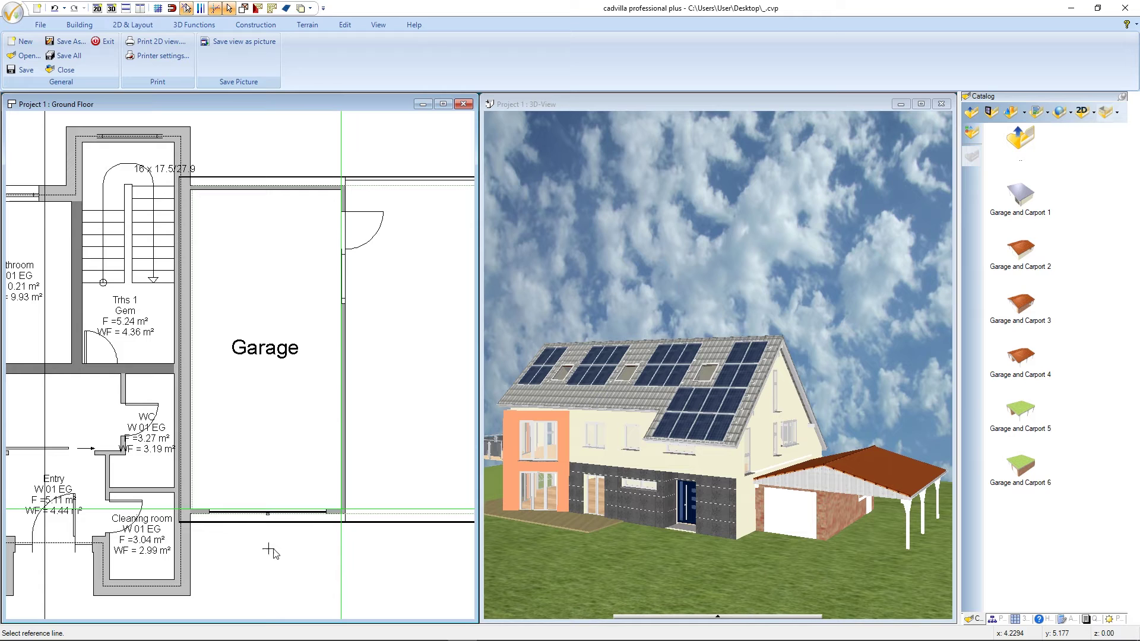
pyautogui.click(328, 510)
pyautogui.click(334, 473)
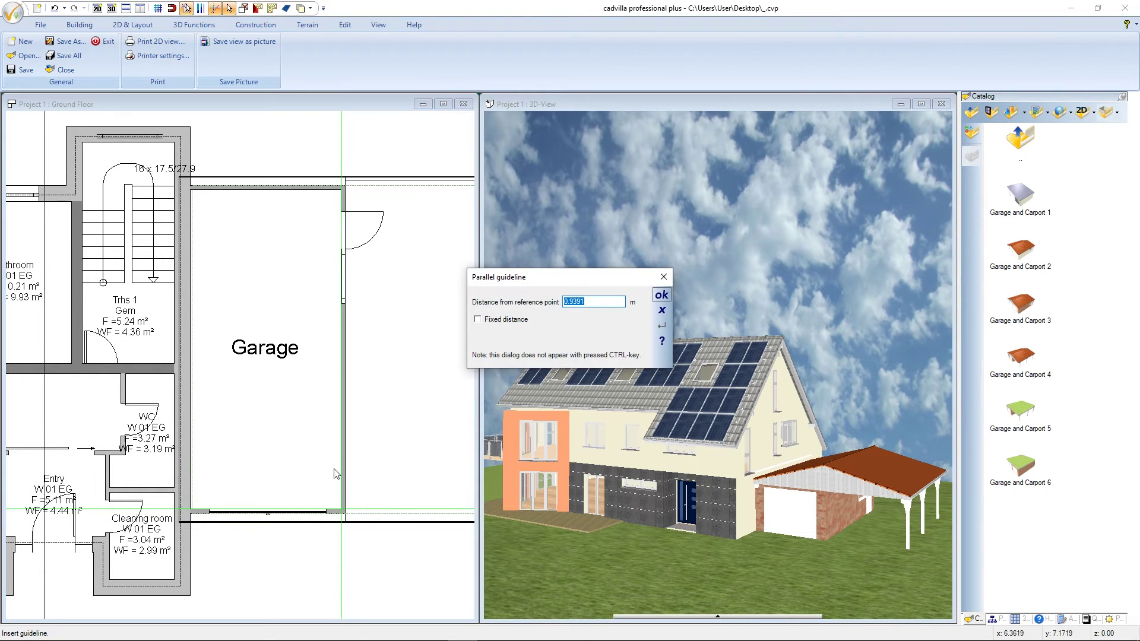
pyautogui.write('1')
pyautogui.press('Return')
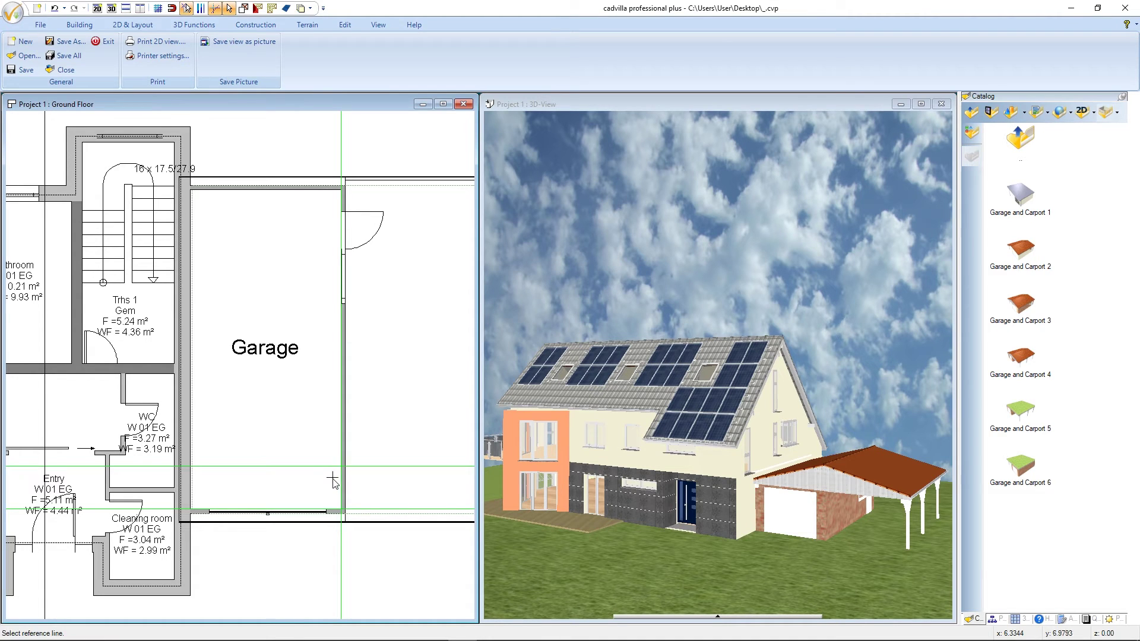
pyautogui.press('Escape')
# - Move the garage's side door along its wall until its edge nearest the front wall meets the 1 m guideline
pyautogui.click(365, 218)
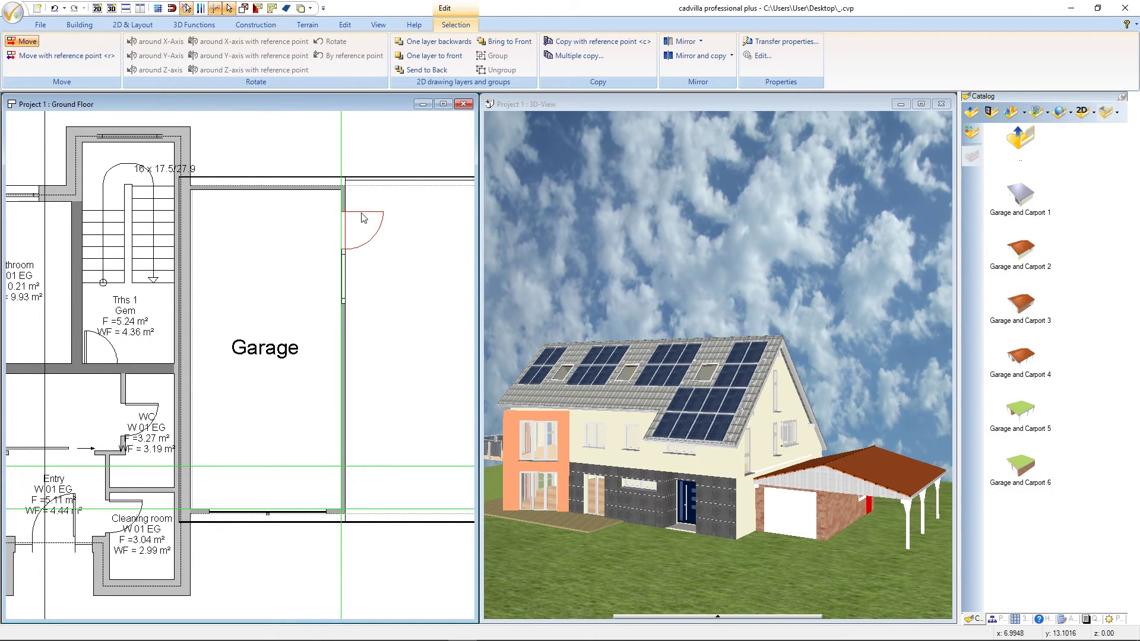
pyautogui.click(341, 249)
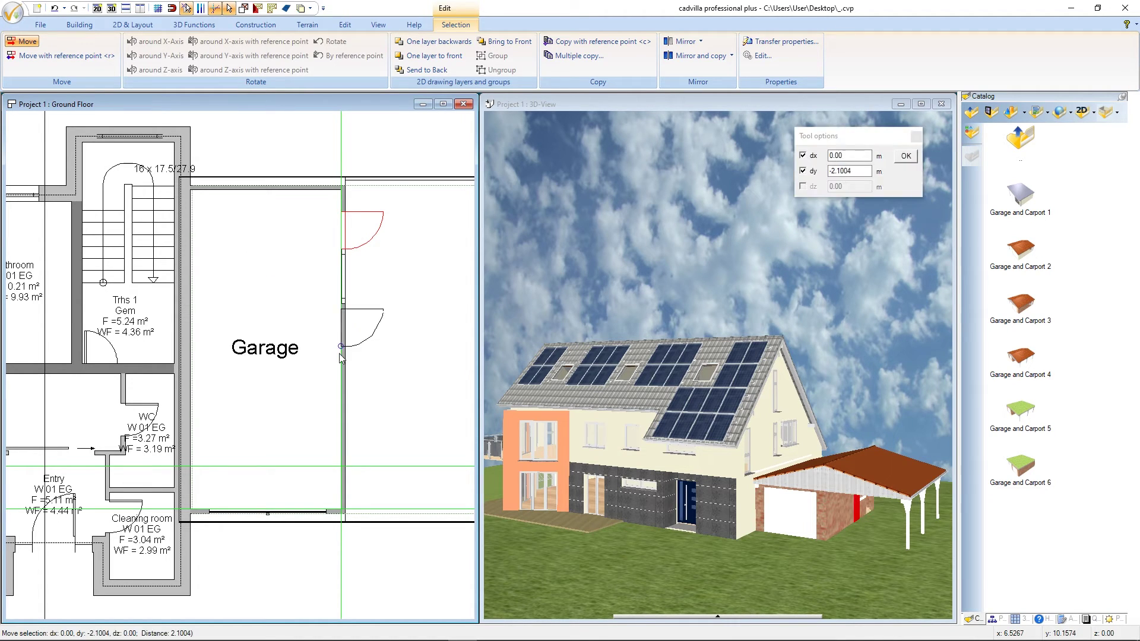
pyautogui.click(342, 469)
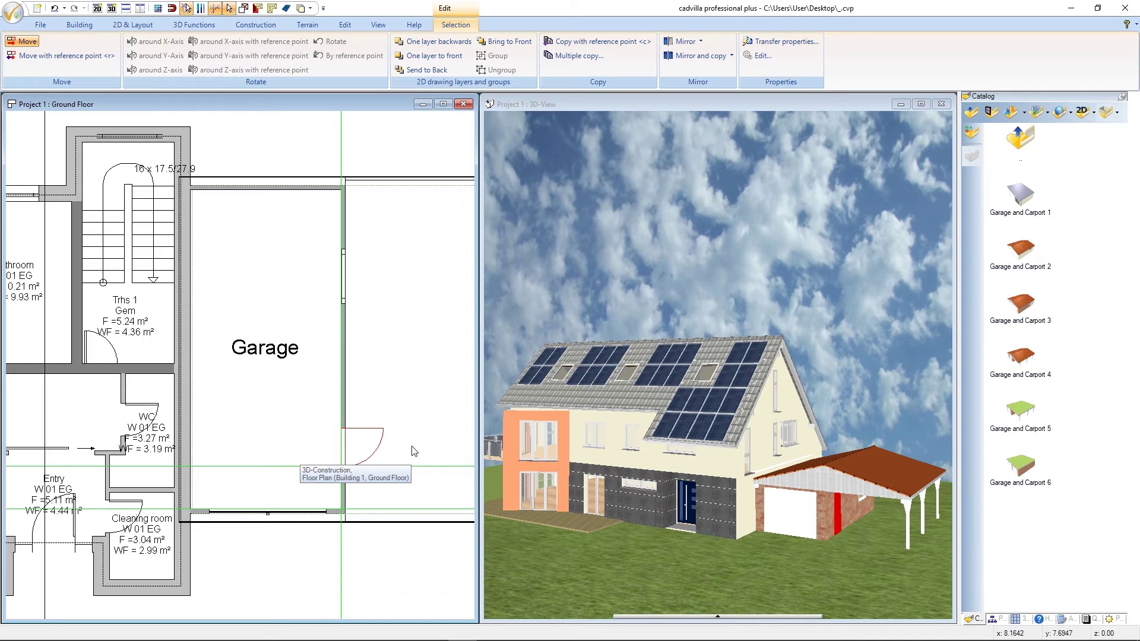
# - Set the opening height of the garage's side door to 2.10 m
pyautogui.doubleClick(348, 438)
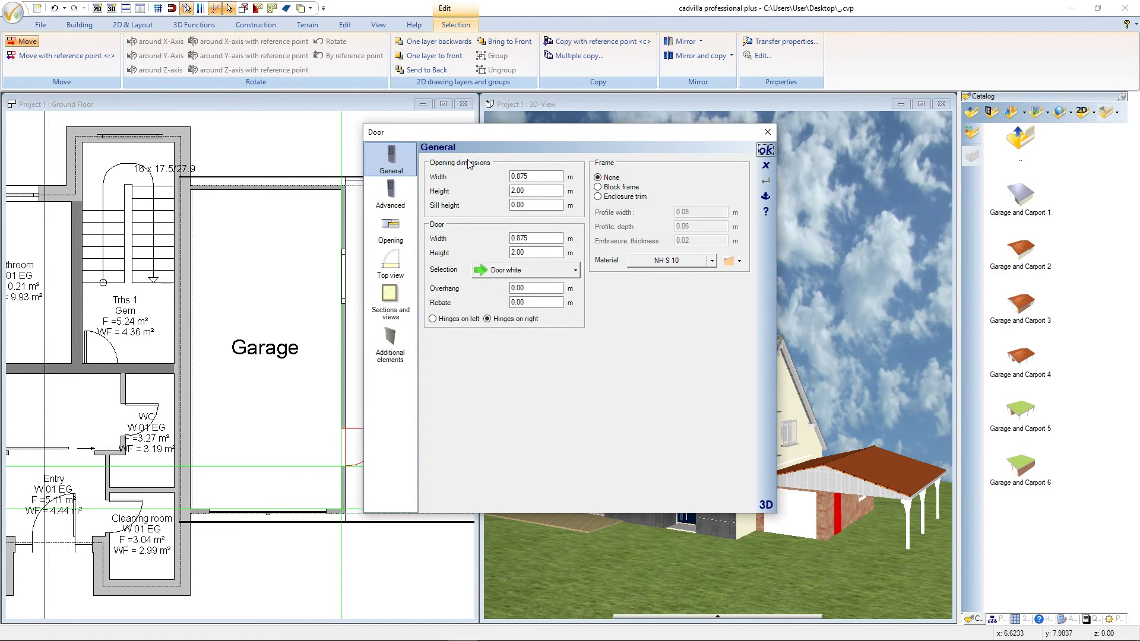
pyautogui.moveTo(490, 133); pyautogui.dragTo(265, 139)
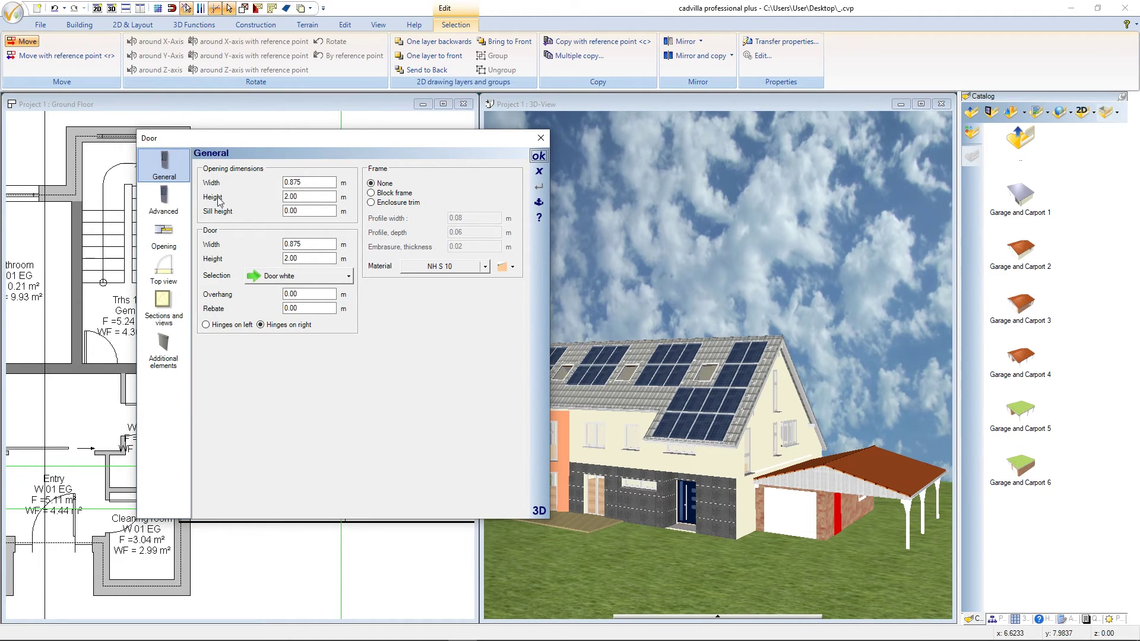
pyautogui.doubleClick(297, 196)
pyautogui.write('2.1')
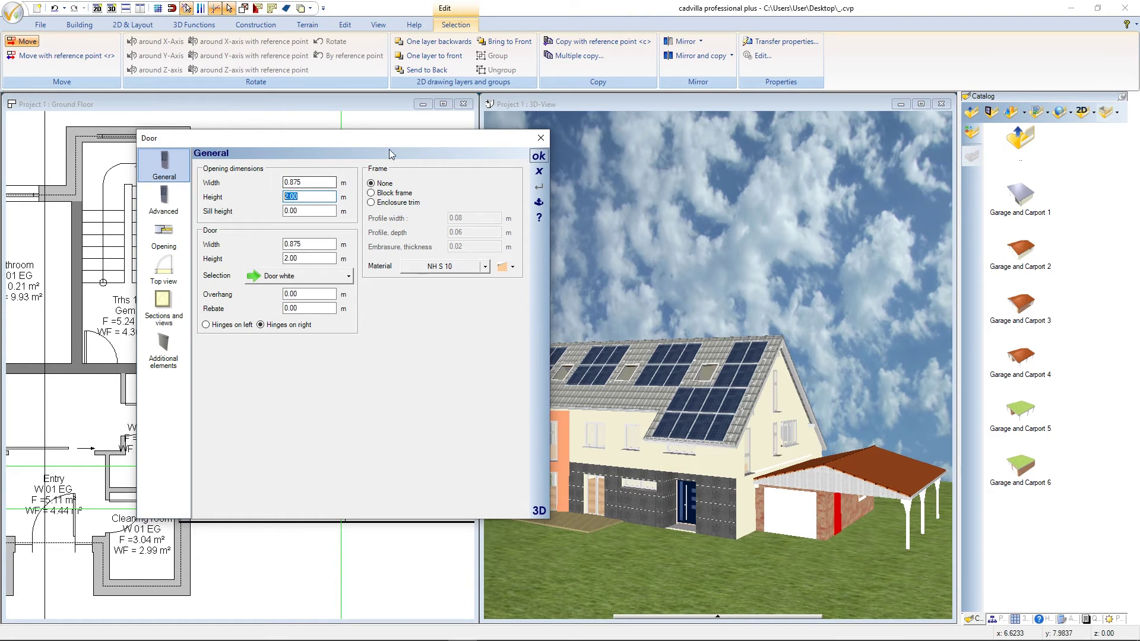
pyautogui.write('0')
pyautogui.press('Tab')
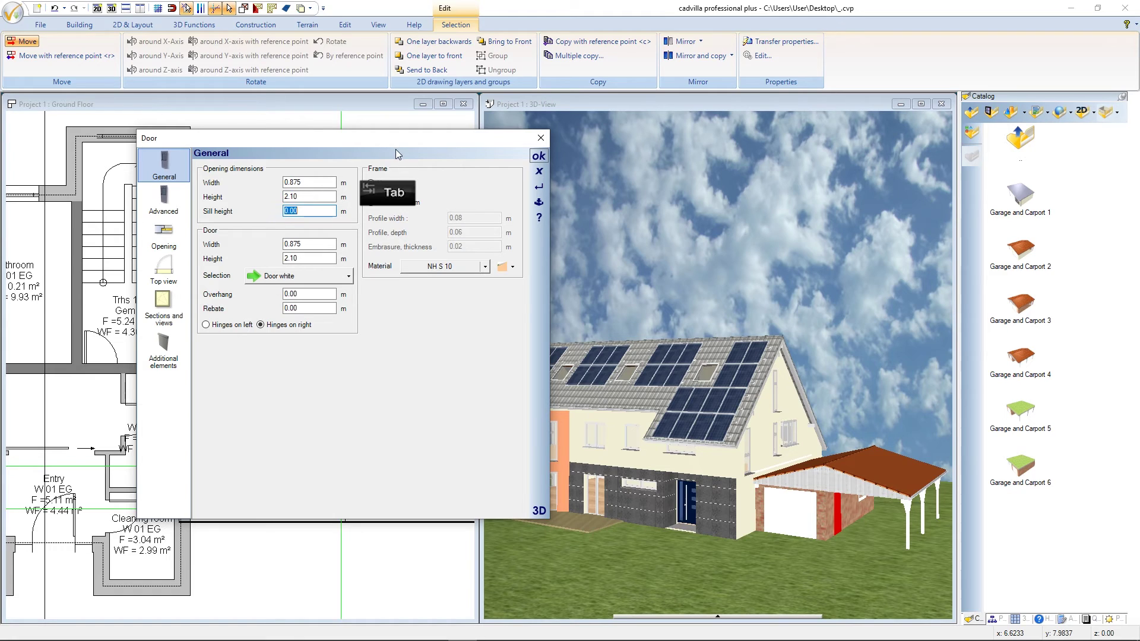
pyautogui.click(538, 156)
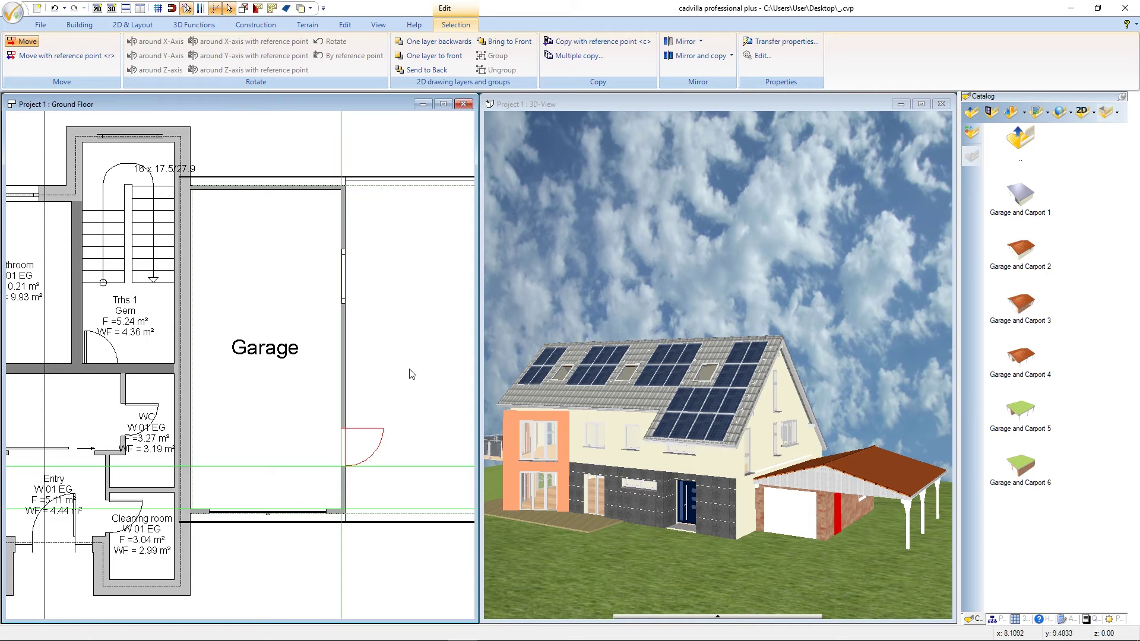
# - Change the opening hinge of the garage's side door to the opposite jamb
pyautogui.rightClick(347, 435)
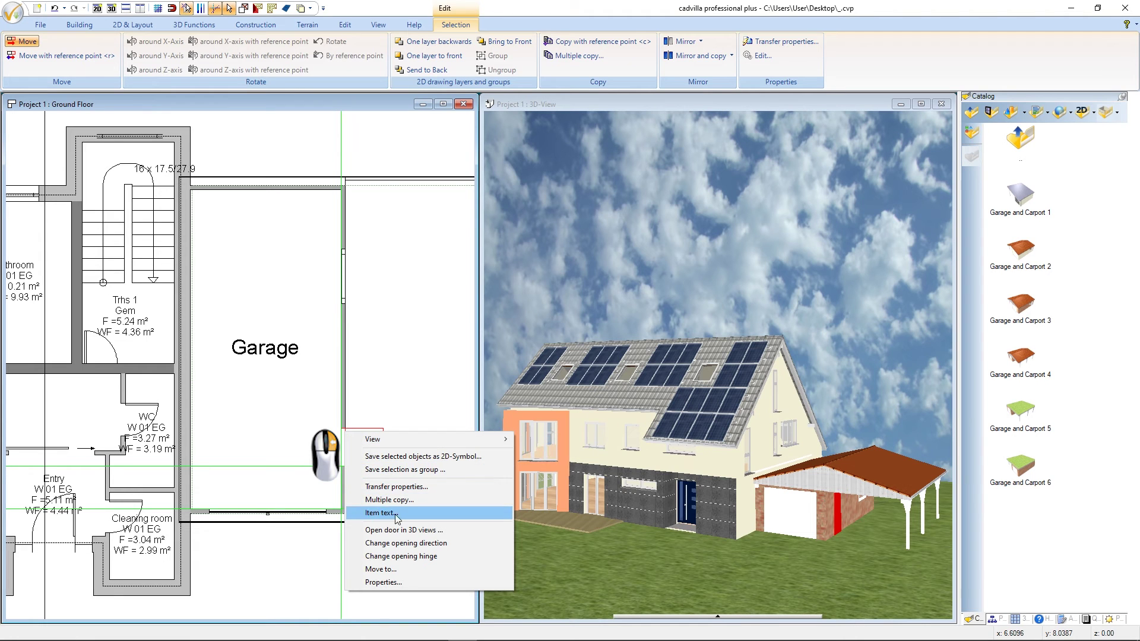
pyautogui.click(447, 557)
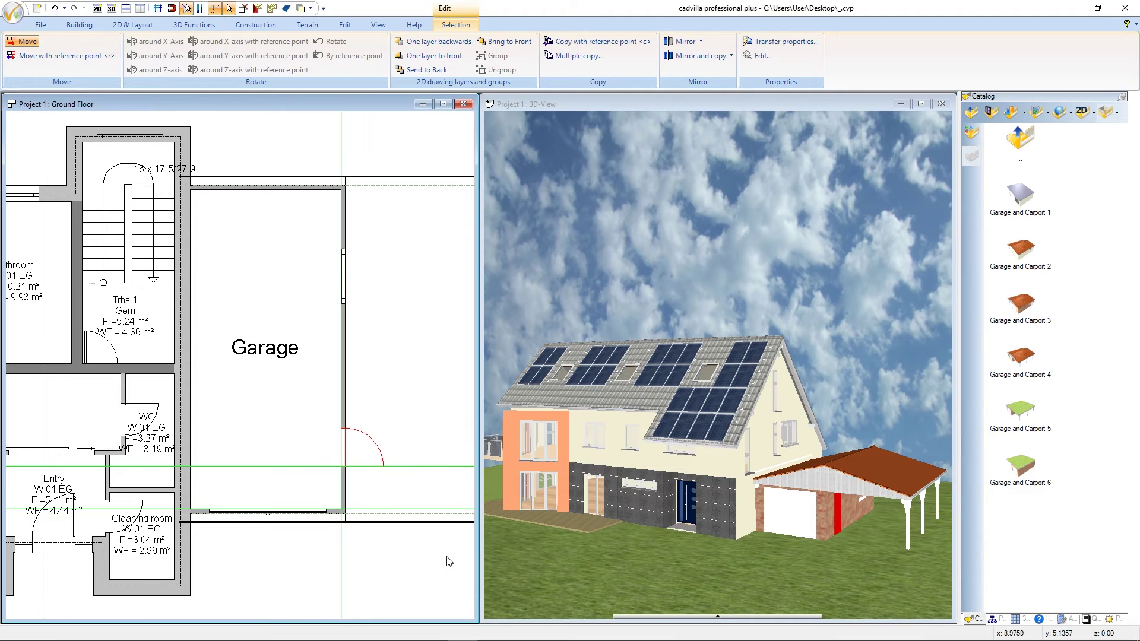
pyautogui.click(381, 546)
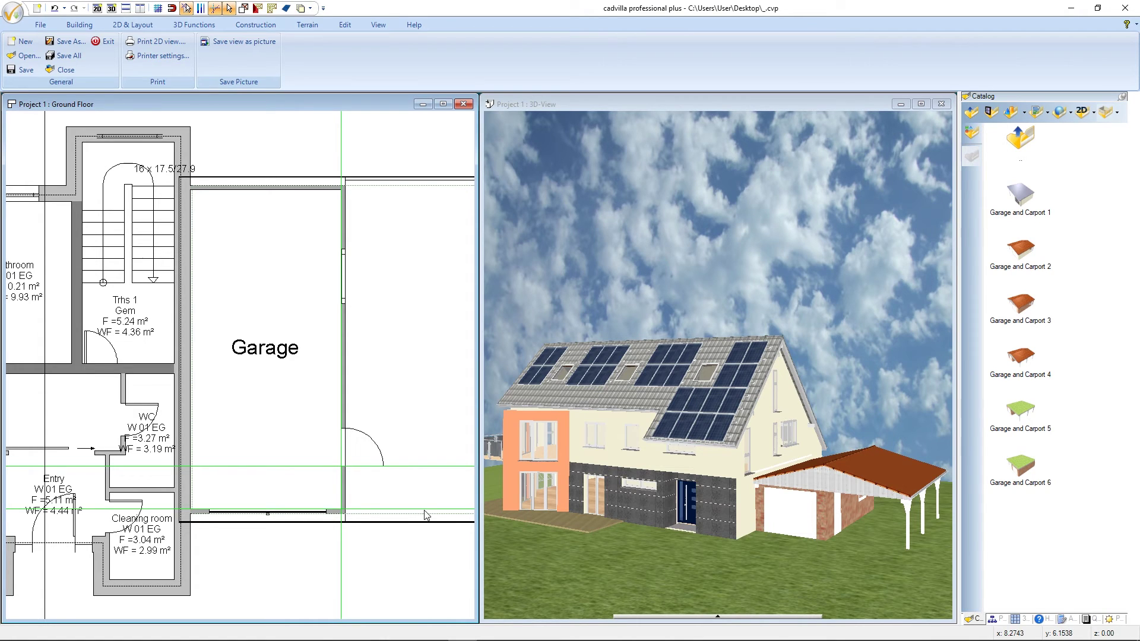
# - Set the garage side window's opening to 2.50 m wide and 0.60 m high, with a sill height of 1.50 m
pyautogui.click(664, 107)
pyautogui.moveTo(866, 504); pyautogui.dragTo(913, 522)
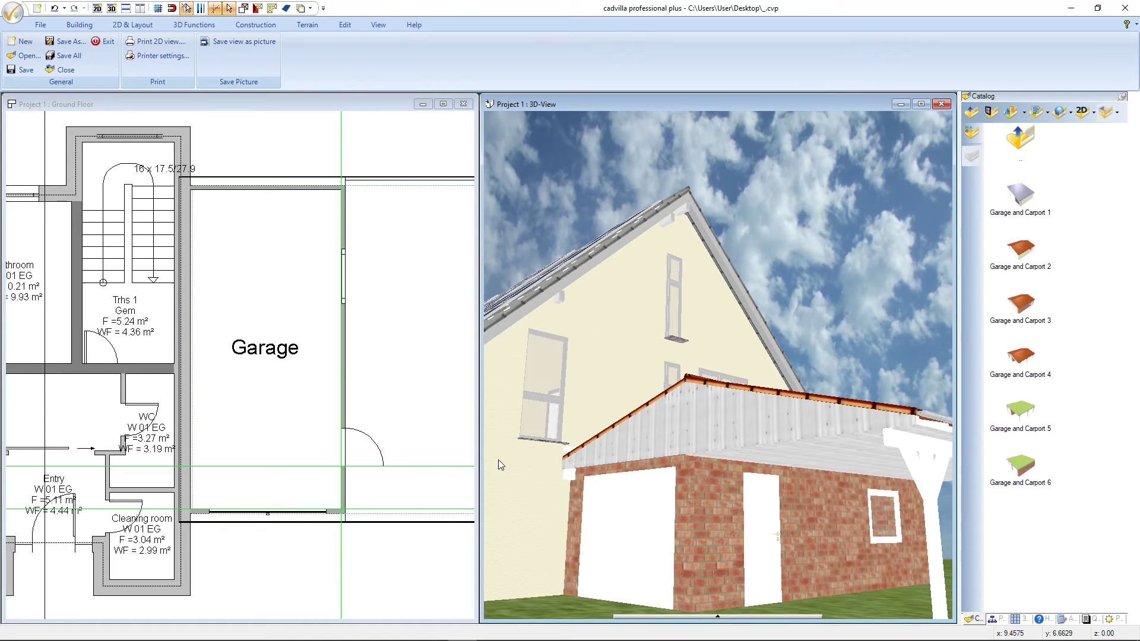
pyautogui.click(278, 99)
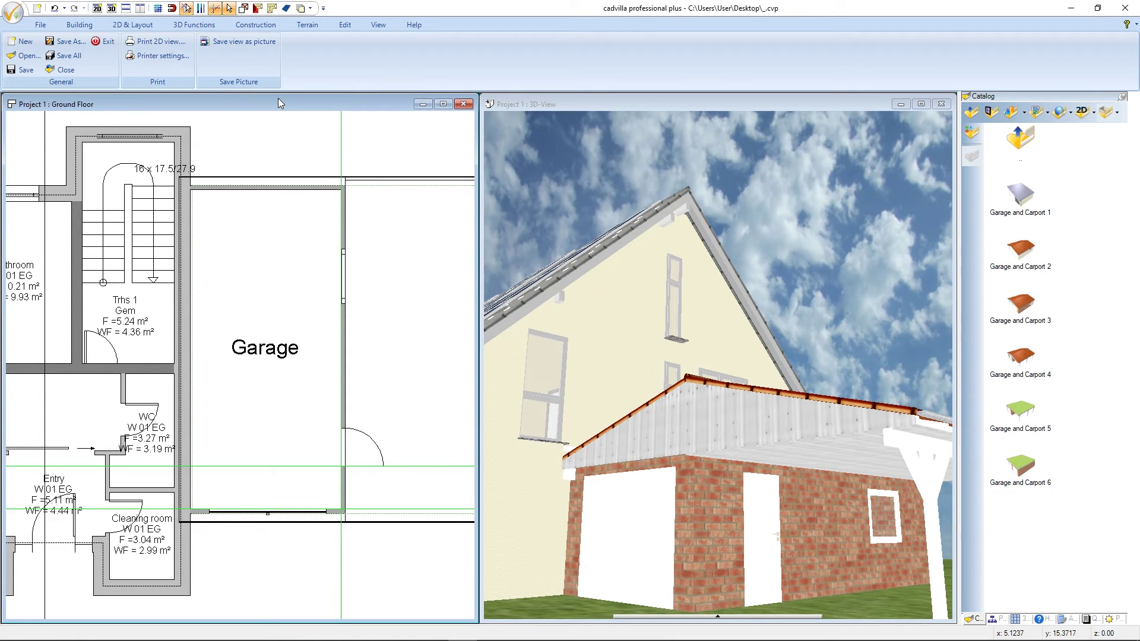
pyautogui.click(344, 258)
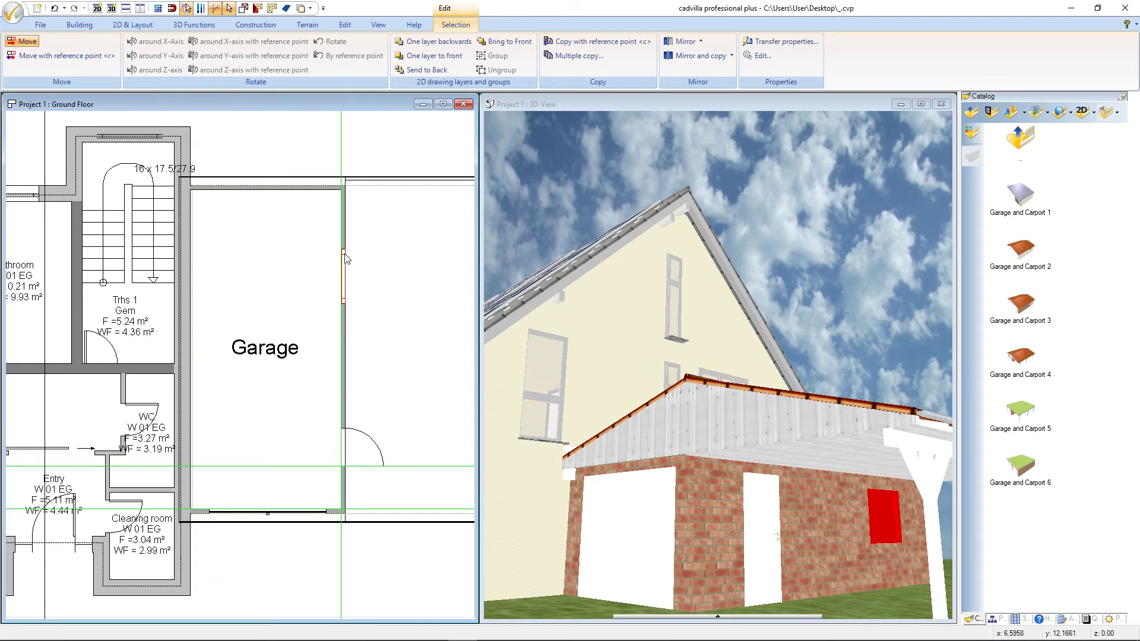
pyautogui.rightClick(346, 259)
pyautogui.click(431, 380)
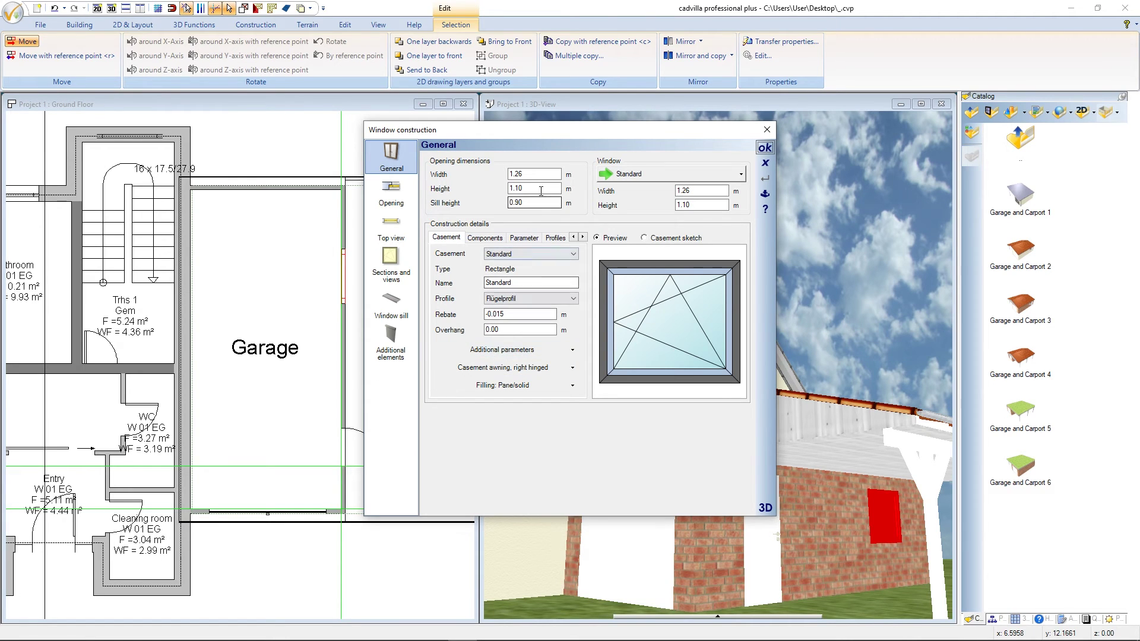
pyautogui.moveTo(525, 174); pyautogui.dragTo(484, 169)
pyautogui.write('2,50')
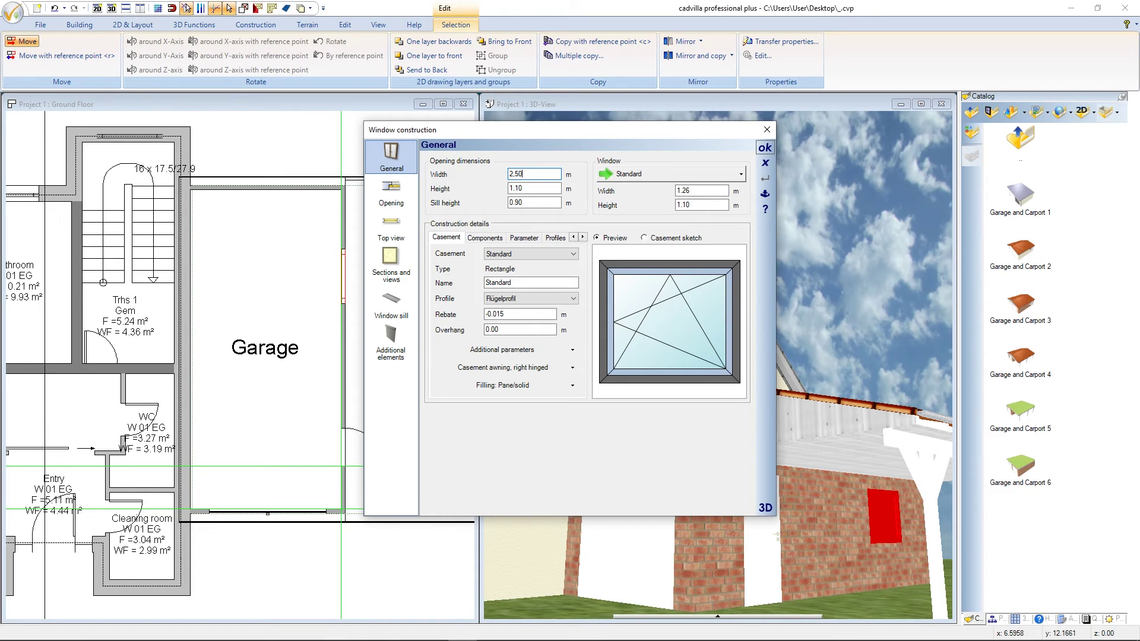
pyautogui.press('Tab')
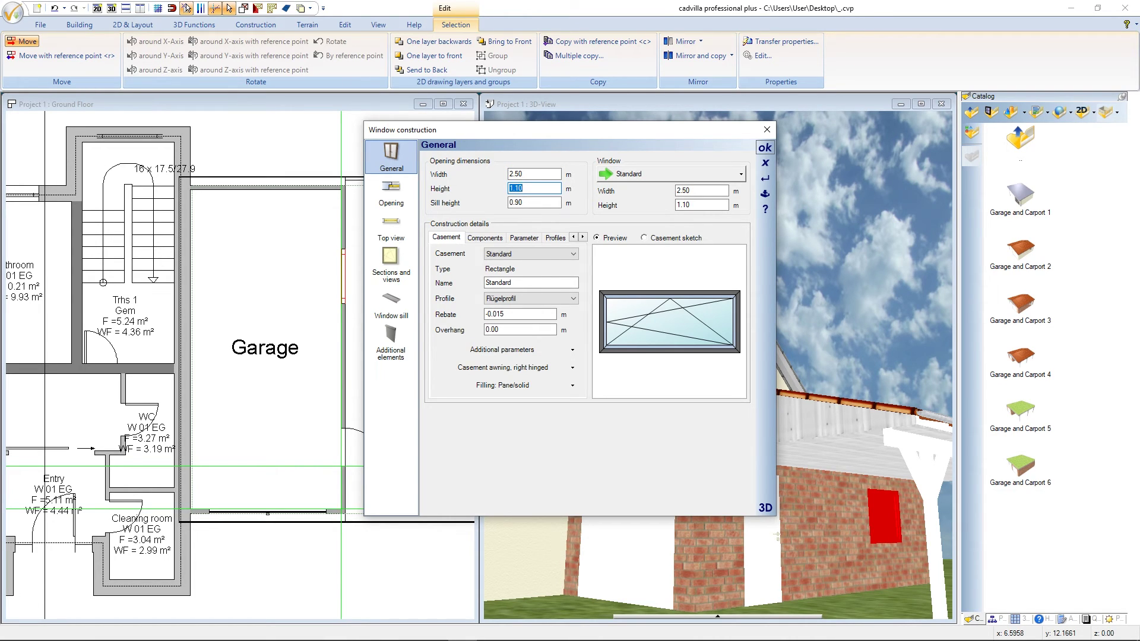
pyautogui.write('0,60')
pyautogui.press('Tab')
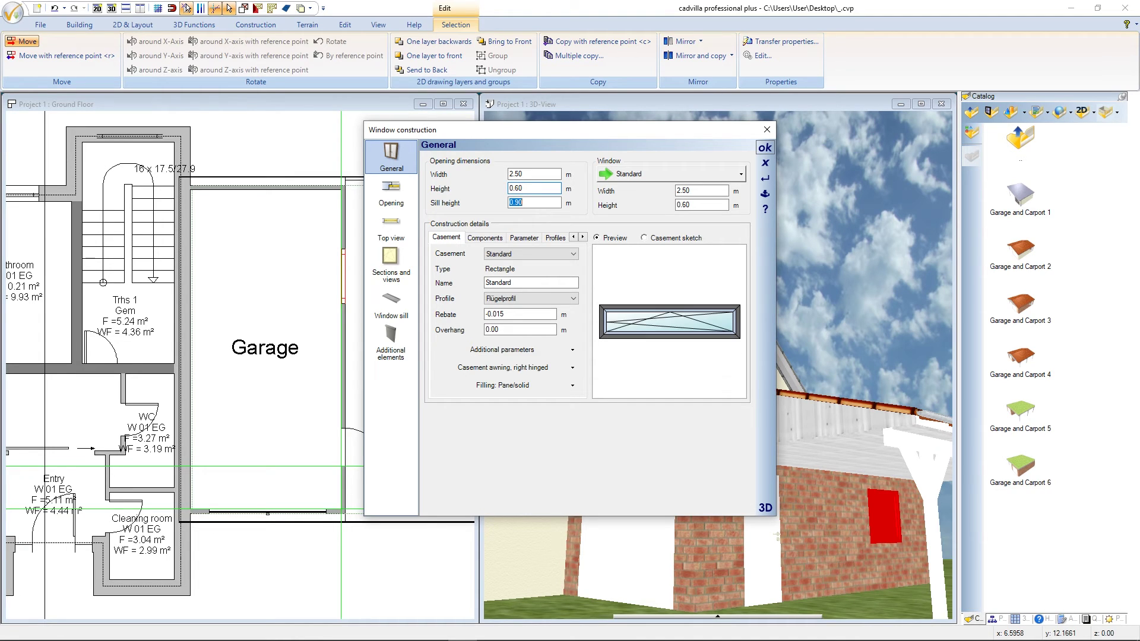
pyautogui.write('1')
pyautogui.press('Tab')
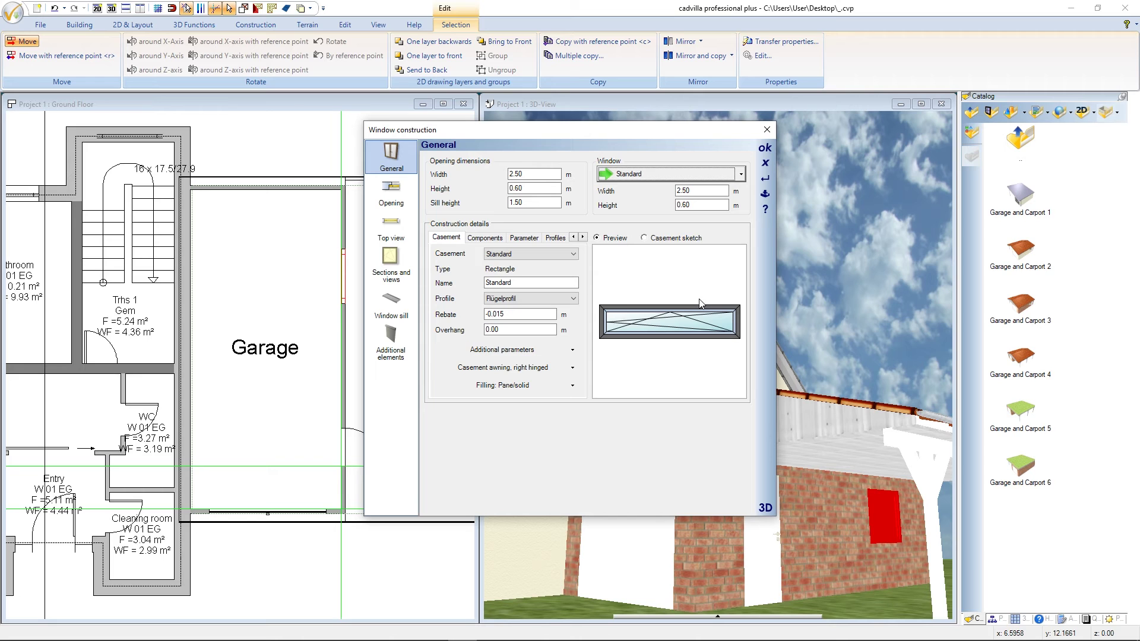
pyautogui.click(764, 148)
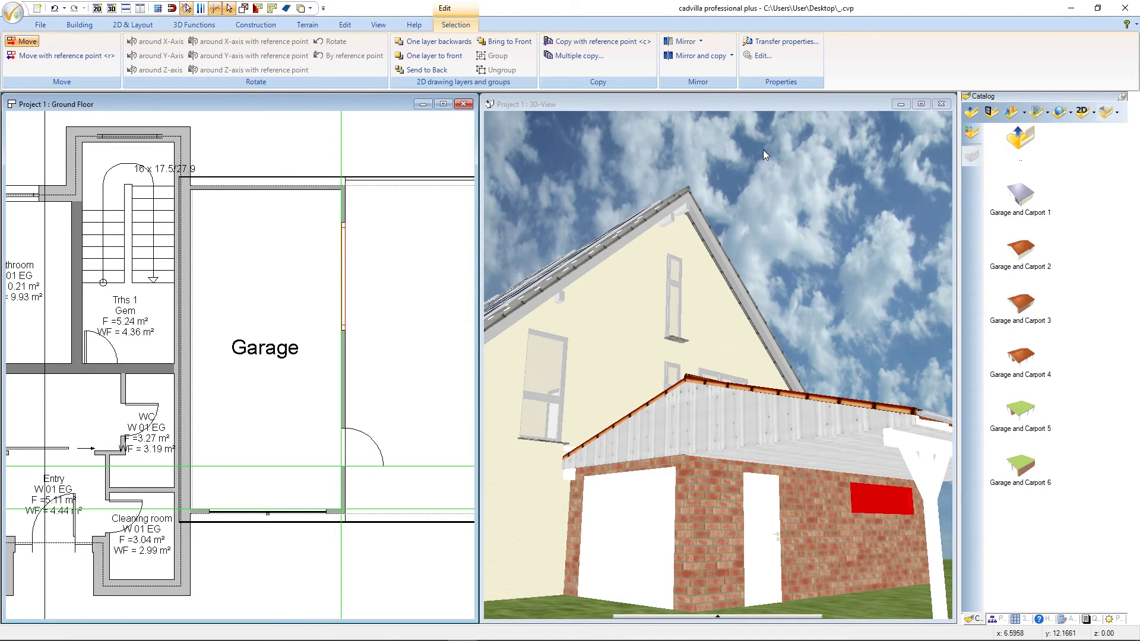
# - Open the construction properties of the garage and carport roof and show an enlarged 3D preview beside them
pyautogui.press('Escape')
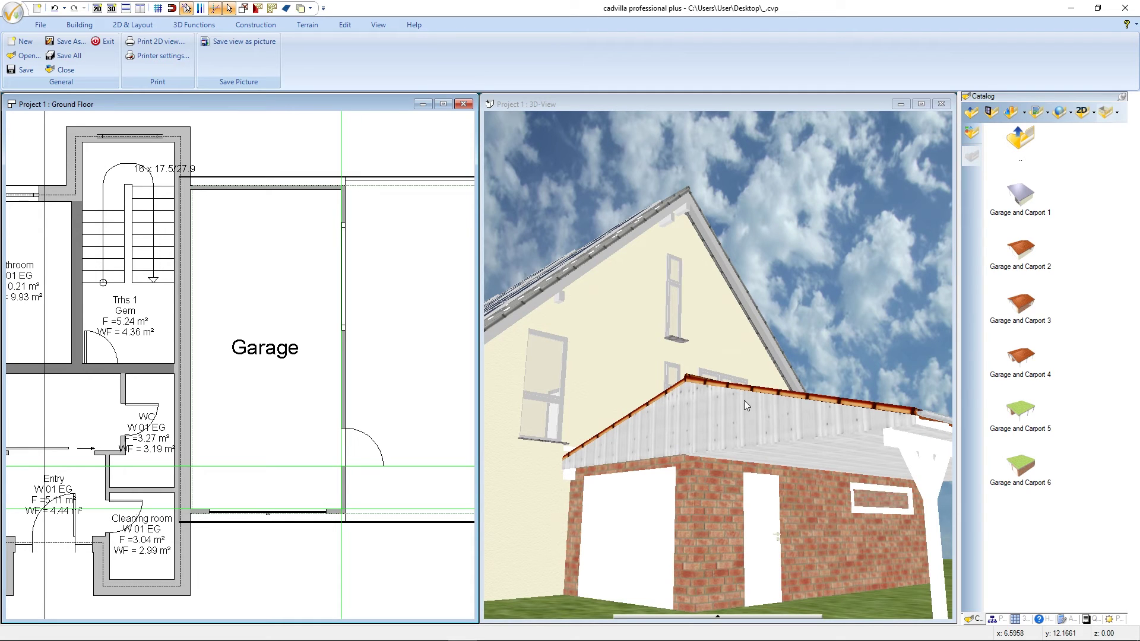
pyautogui.click(697, 103)
pyautogui.moveTo(683, 340); pyautogui.dragTo(852, 566)
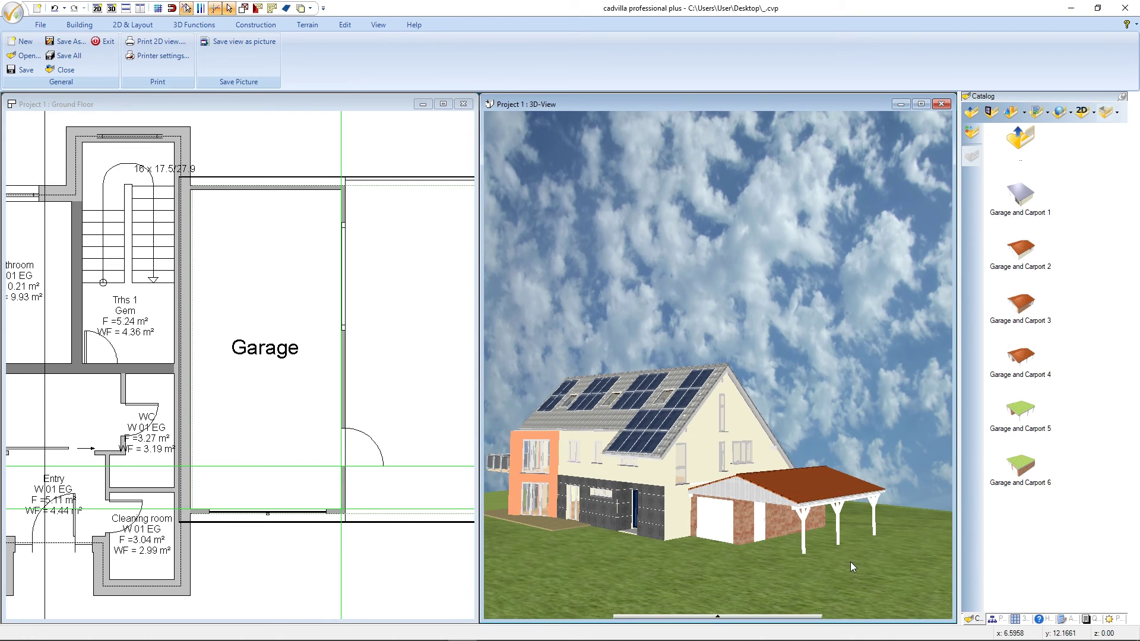
pyautogui.click(814, 486)
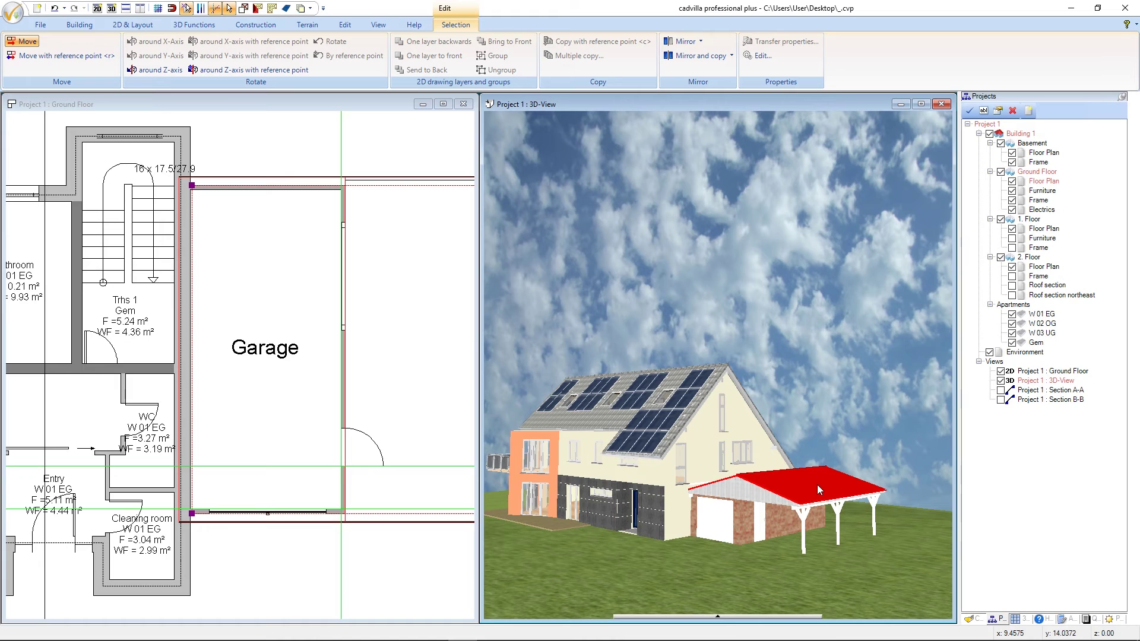
pyautogui.rightClick(817, 485)
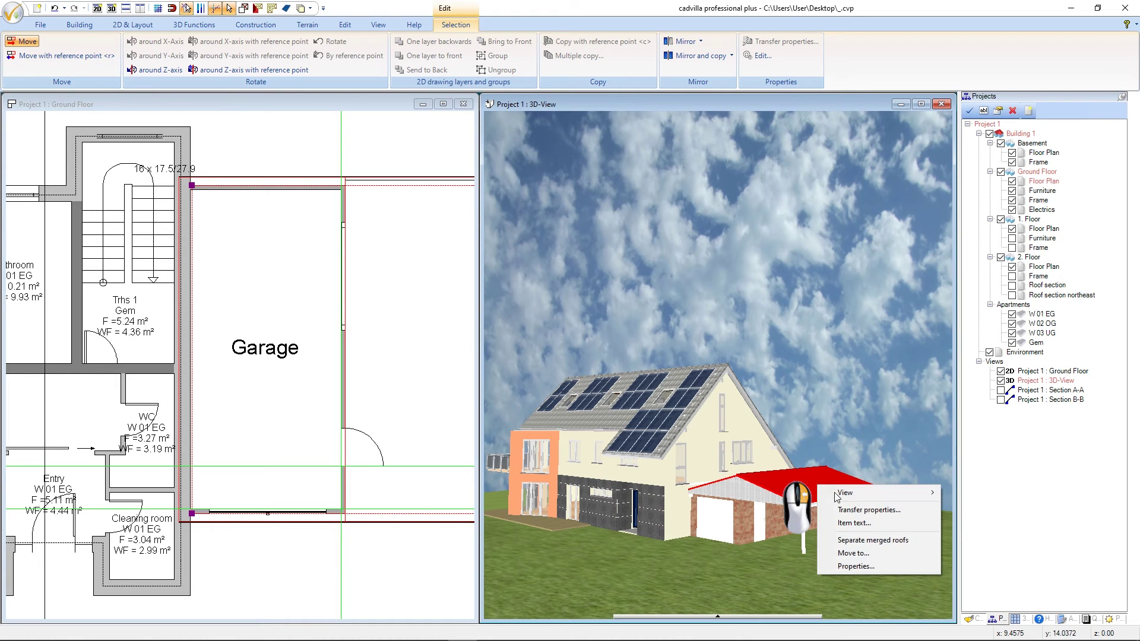
pyautogui.click(895, 566)
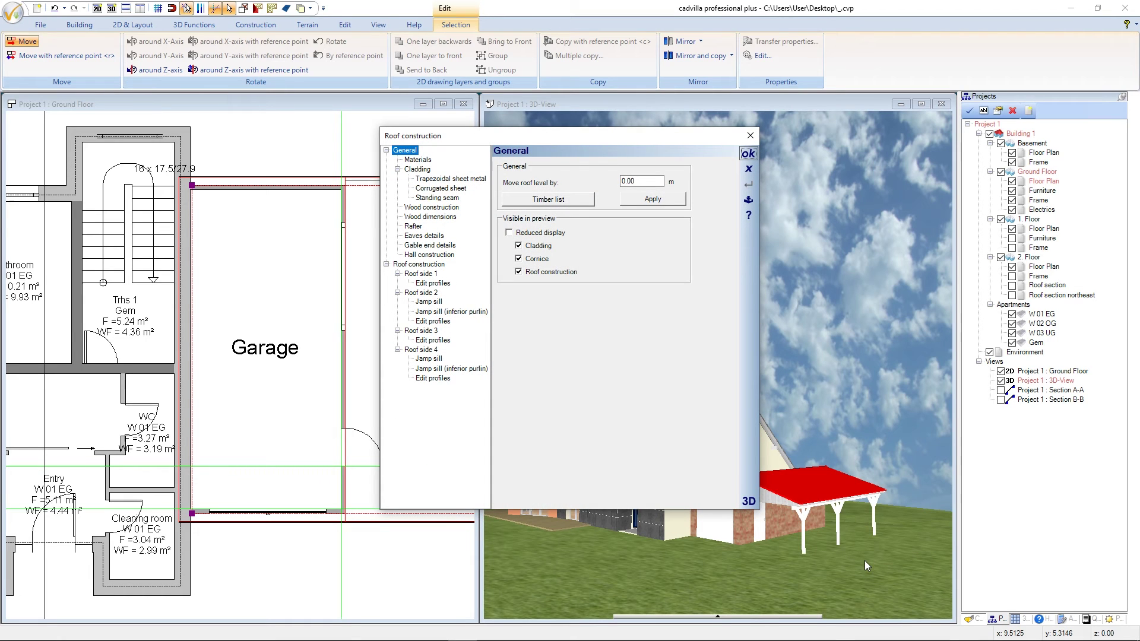
pyautogui.click(748, 502)
pyautogui.moveTo(686, 140); pyautogui.dragTo(471, 149)
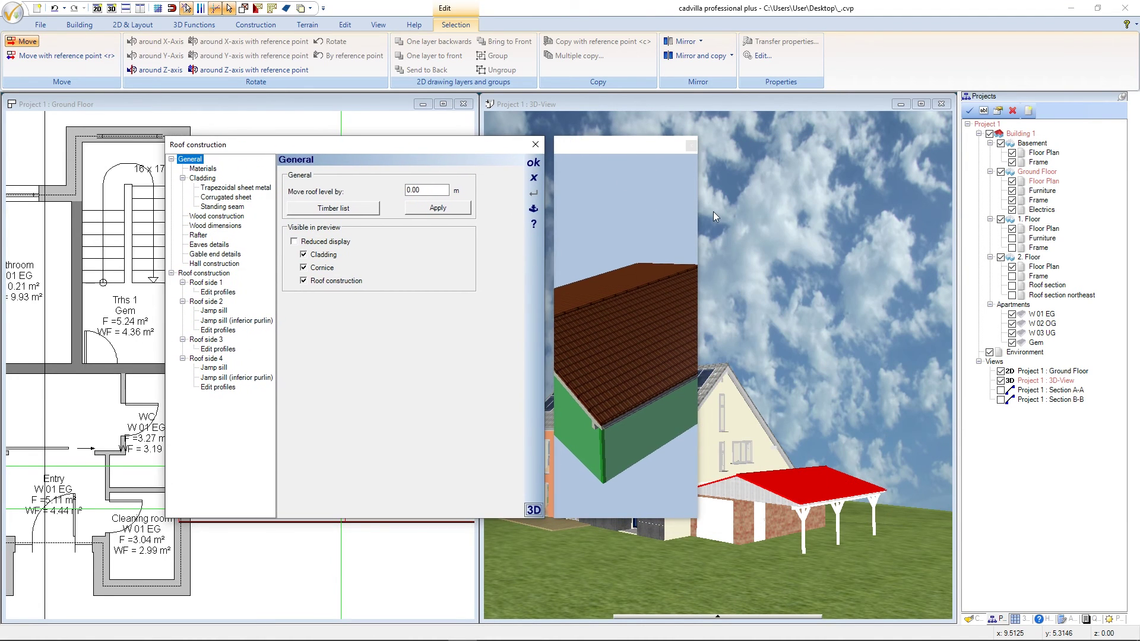
pyautogui.moveTo(696, 209); pyautogui.dragTo(950, 224)
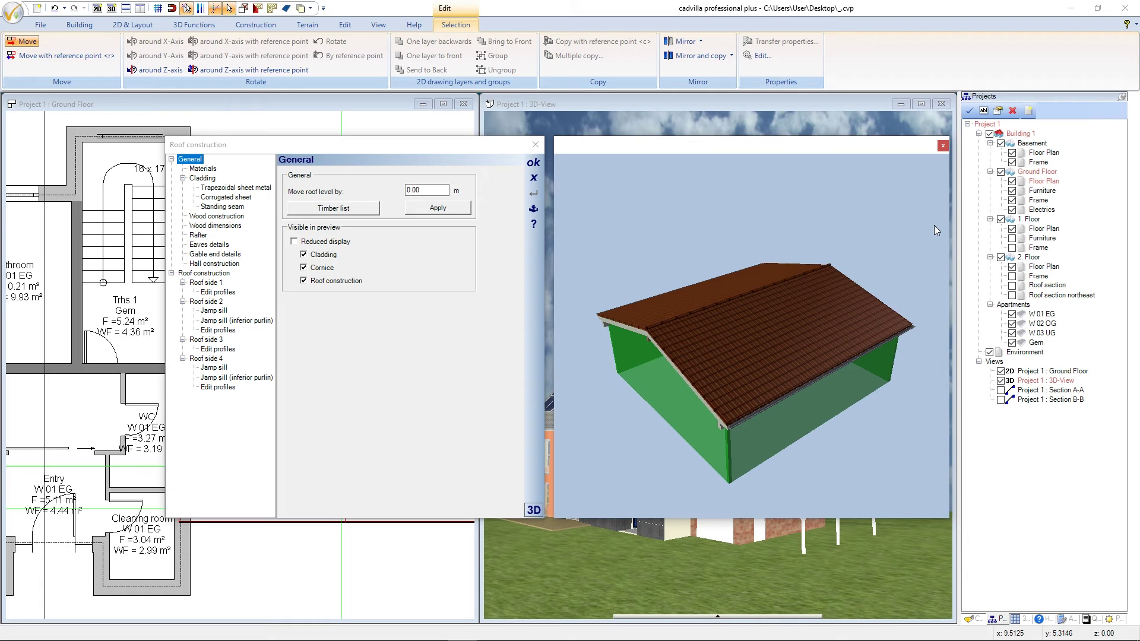
# - Set the pitch of roof side 2 to 3.00° in the roof construction
pyautogui.click(806, 306)
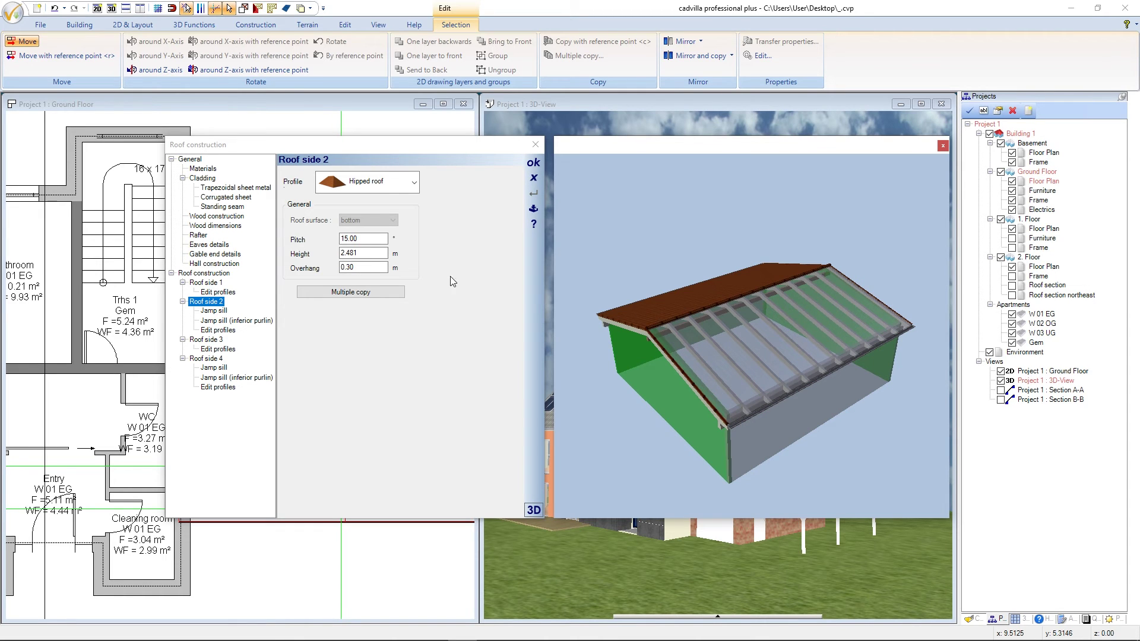
pyautogui.moveTo(358, 238); pyautogui.dragTo(333, 237)
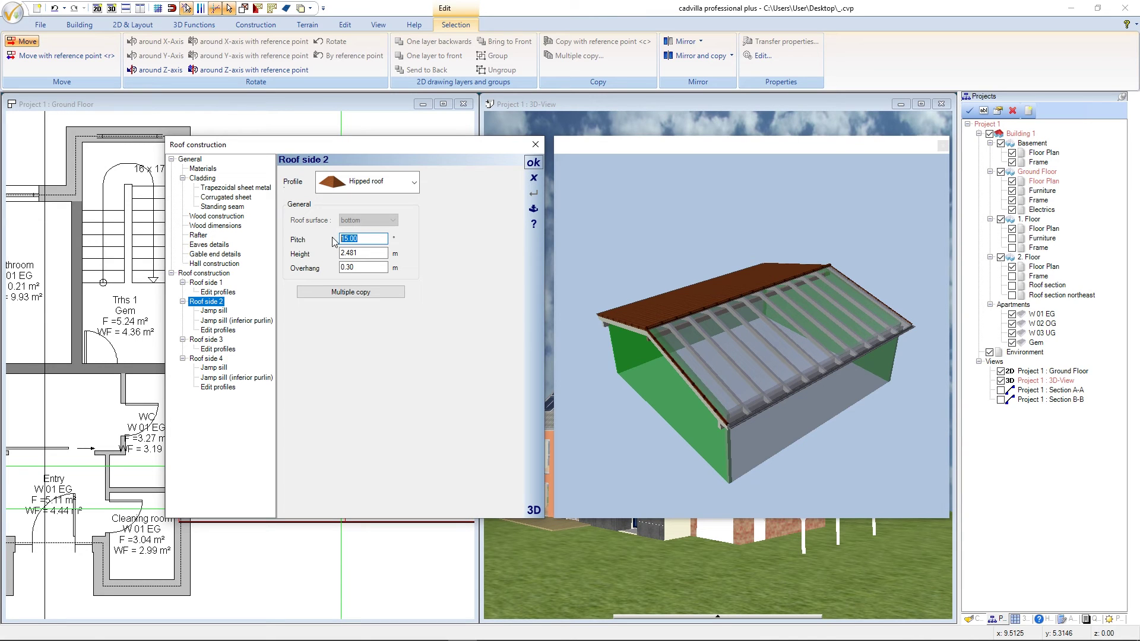
pyautogui.write('3')
pyautogui.press('Tab')
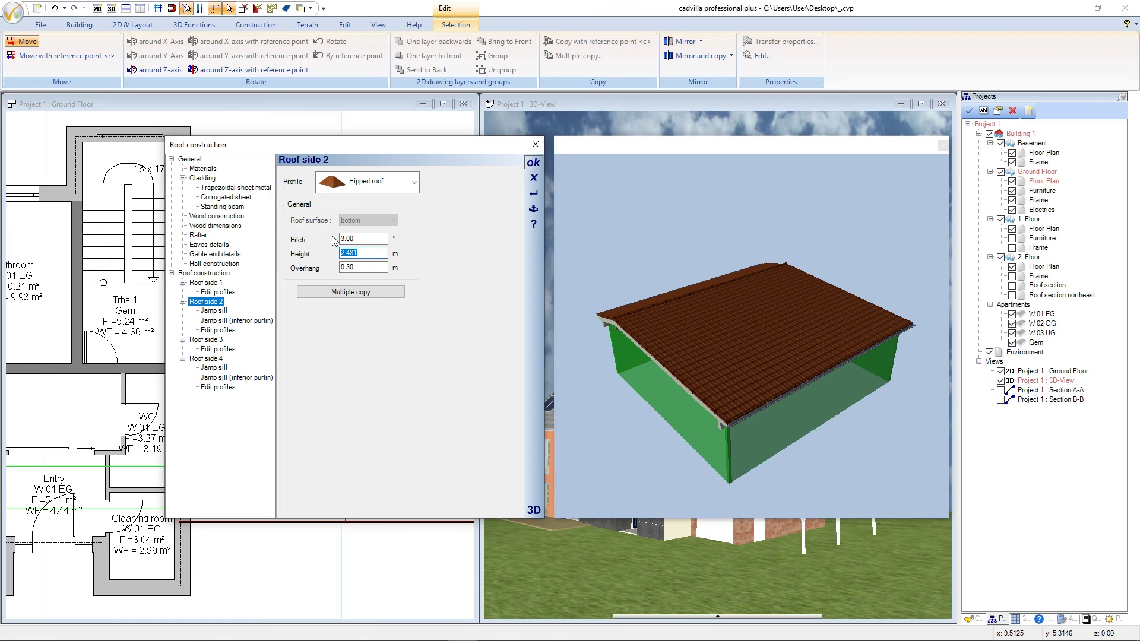
# - Reassign the profile of roof side 4, on the house side, through Mansard, ext. back to Gable
pyautogui.moveTo(650, 326); pyautogui.dragTo(732, 345)
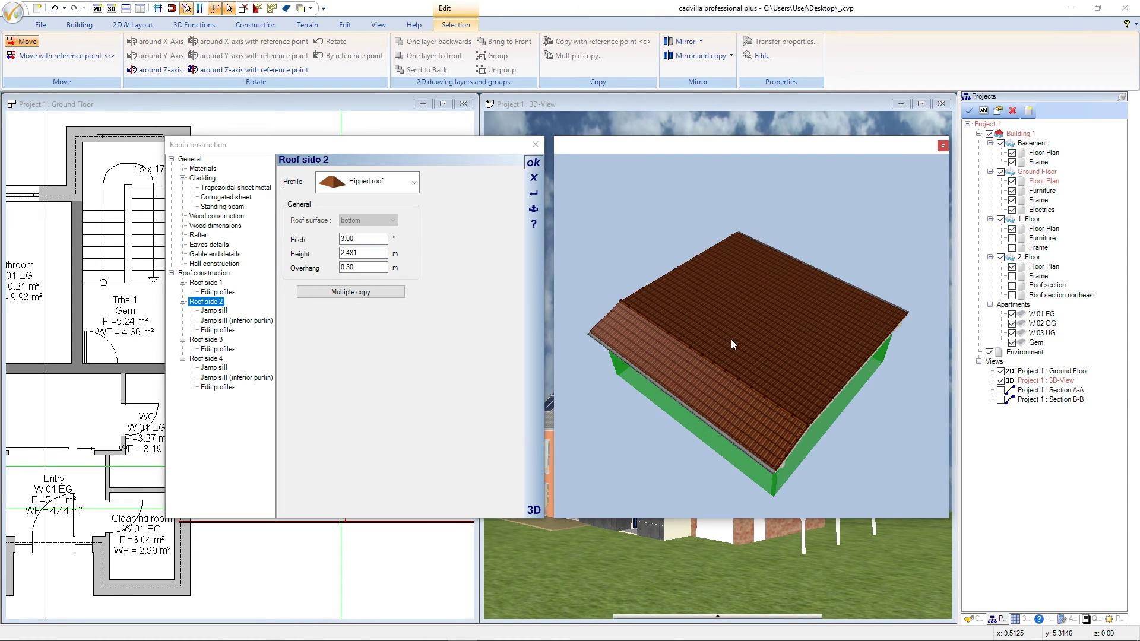
pyautogui.click(690, 369)
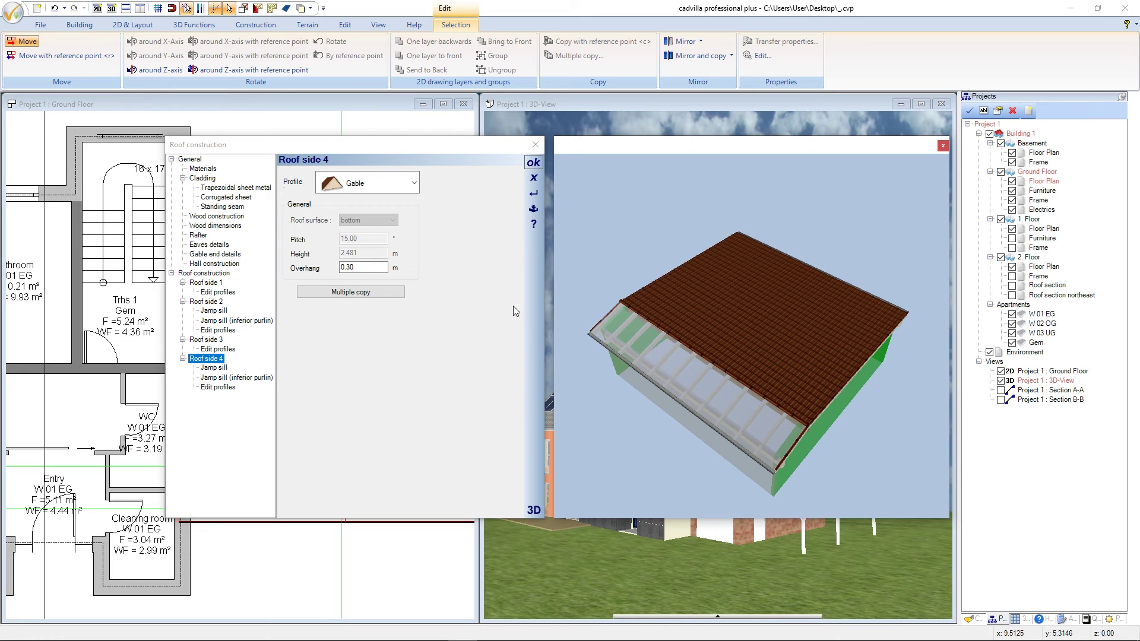
pyautogui.click(413, 185)
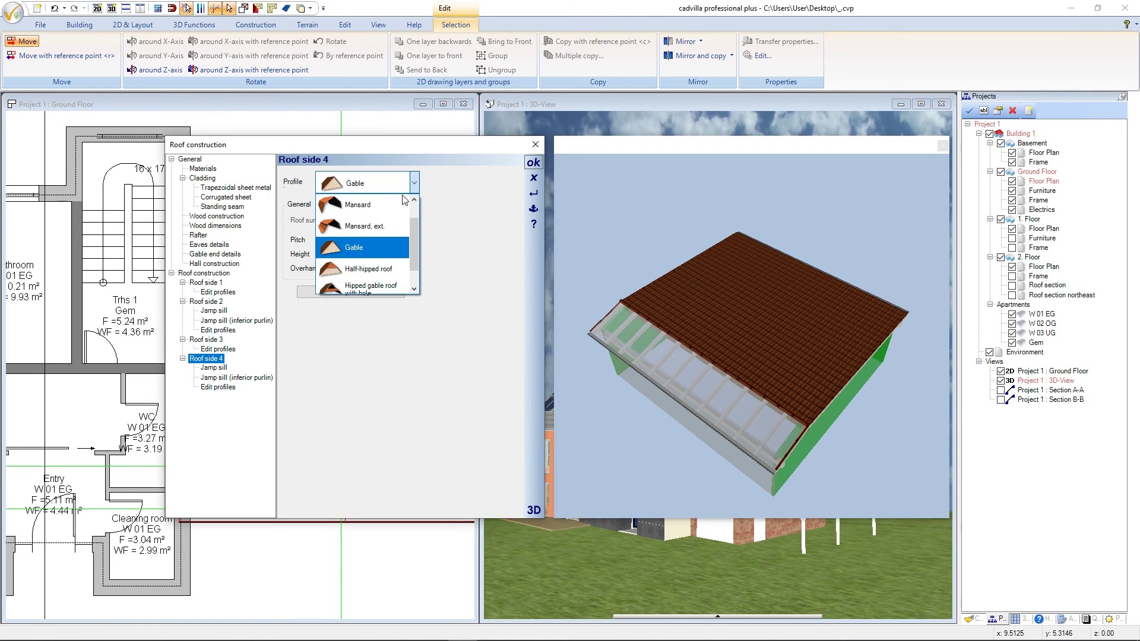
pyautogui.click(395, 227)
pyautogui.click(413, 183)
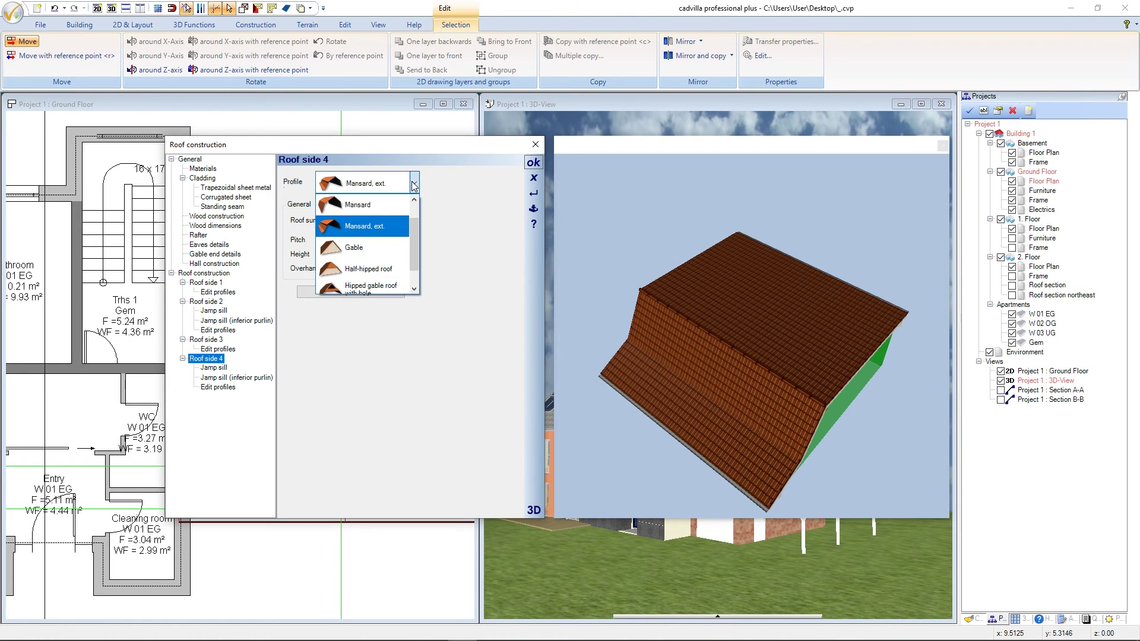
pyautogui.click(390, 247)
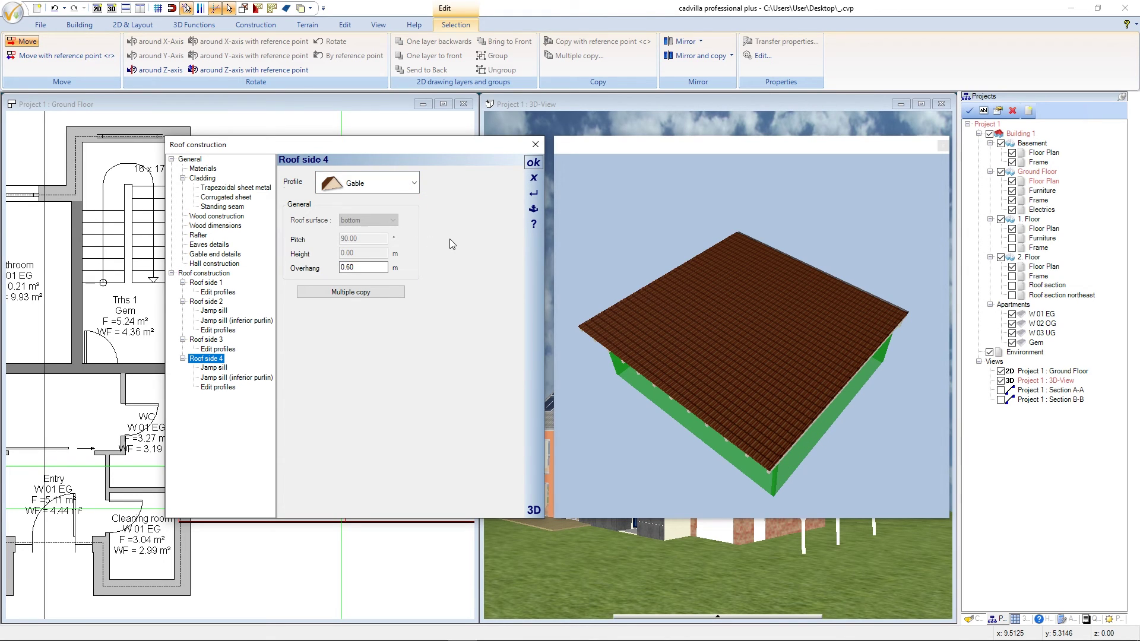
# - Set the overhang of roof side 4 to 0.00 m and apply the roof construction
pyautogui.moveTo(383, 267); pyautogui.dragTo(345, 267)
pyautogui.press('BackSpace')
pyautogui.press('Tab')
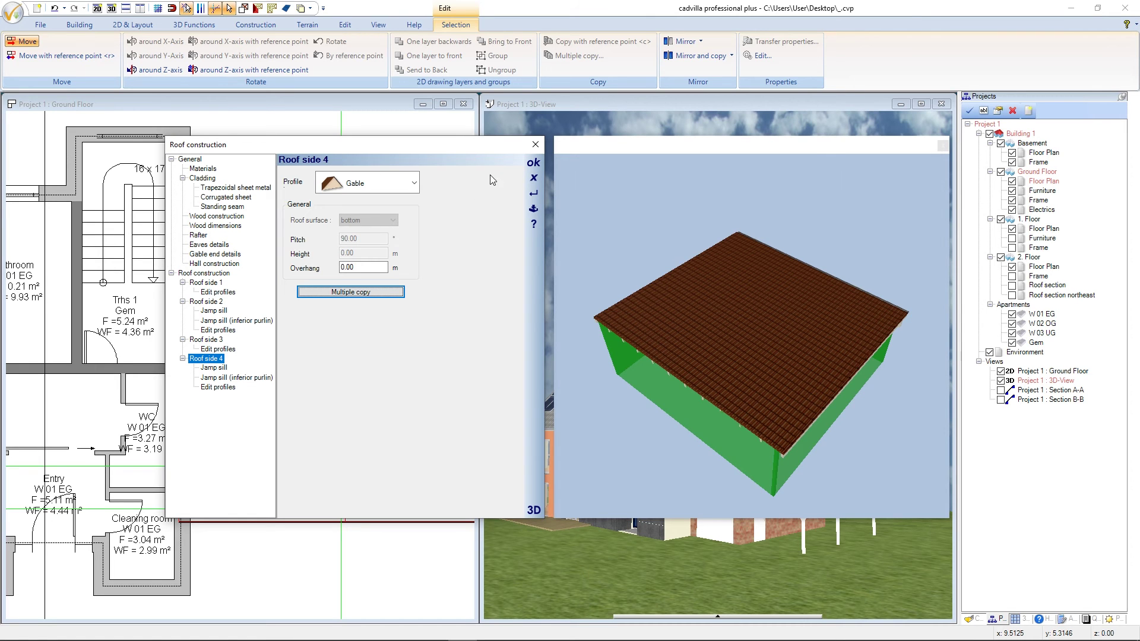
pyautogui.click(533, 164)
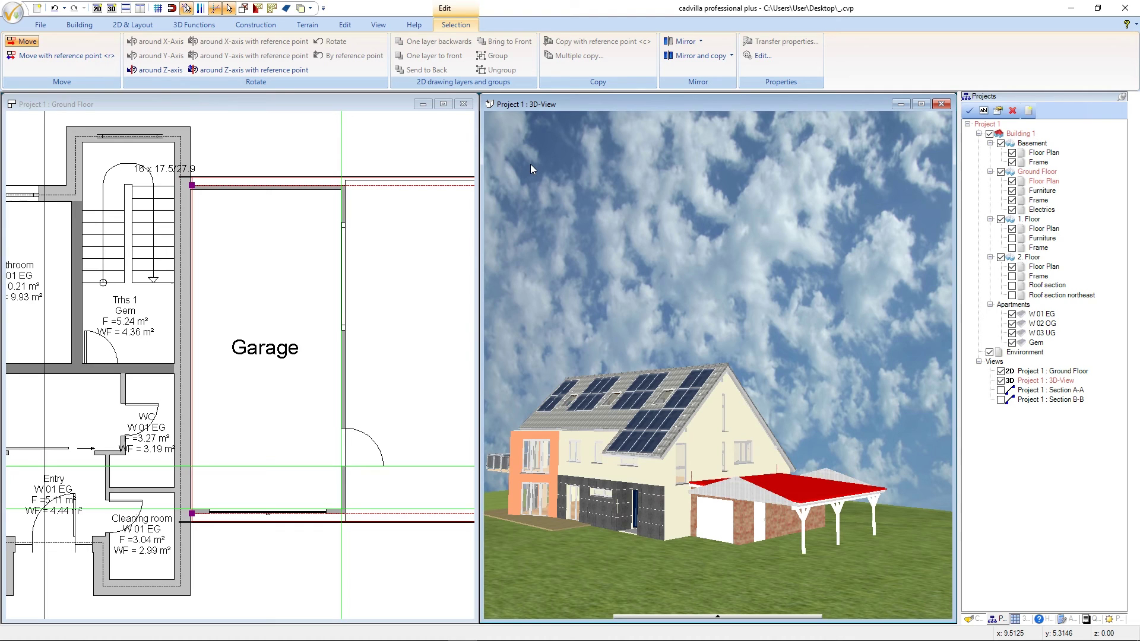
pyautogui.press('Escape')
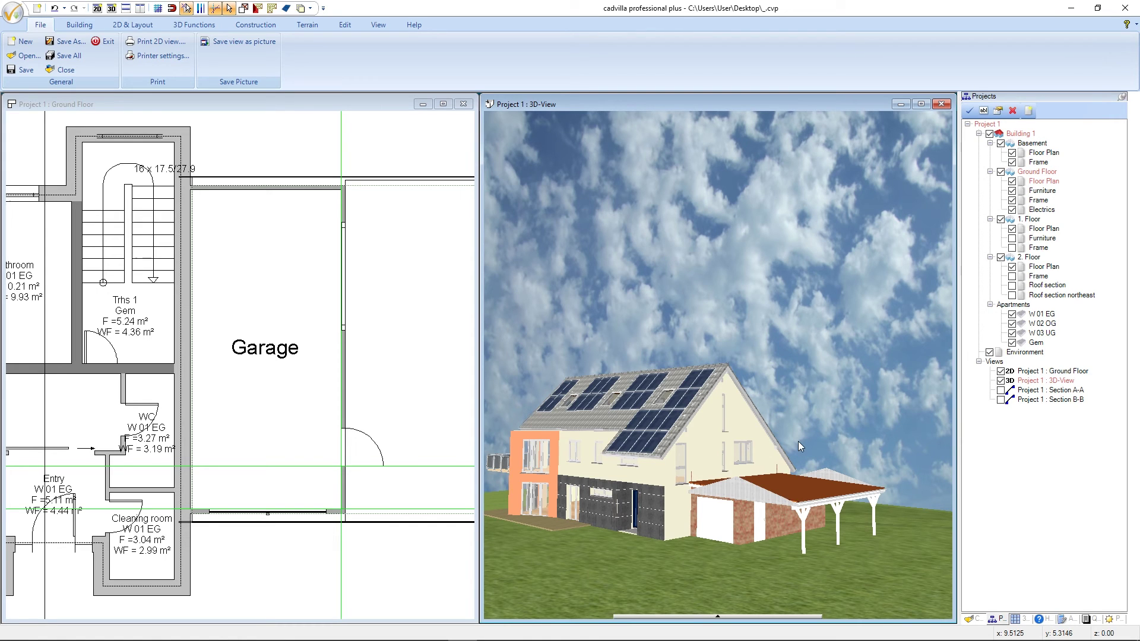
# - Delete the rear and front triangular gable panels of the garage and carport roof
pyautogui.click(825, 472)
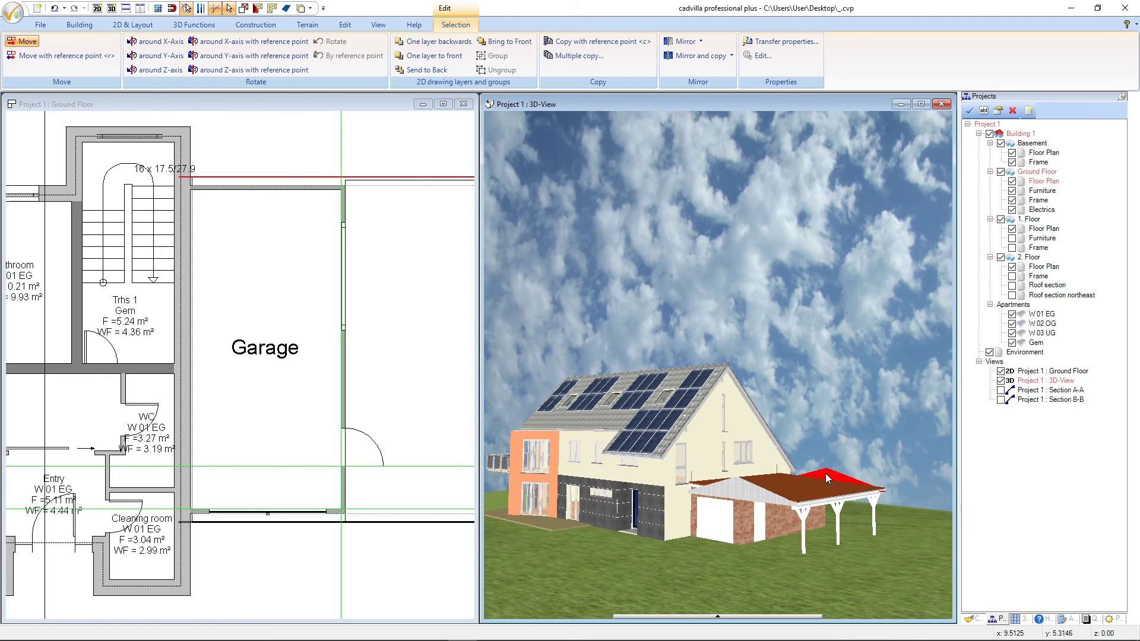
pyautogui.press('Escape')
pyautogui.click(746, 486)
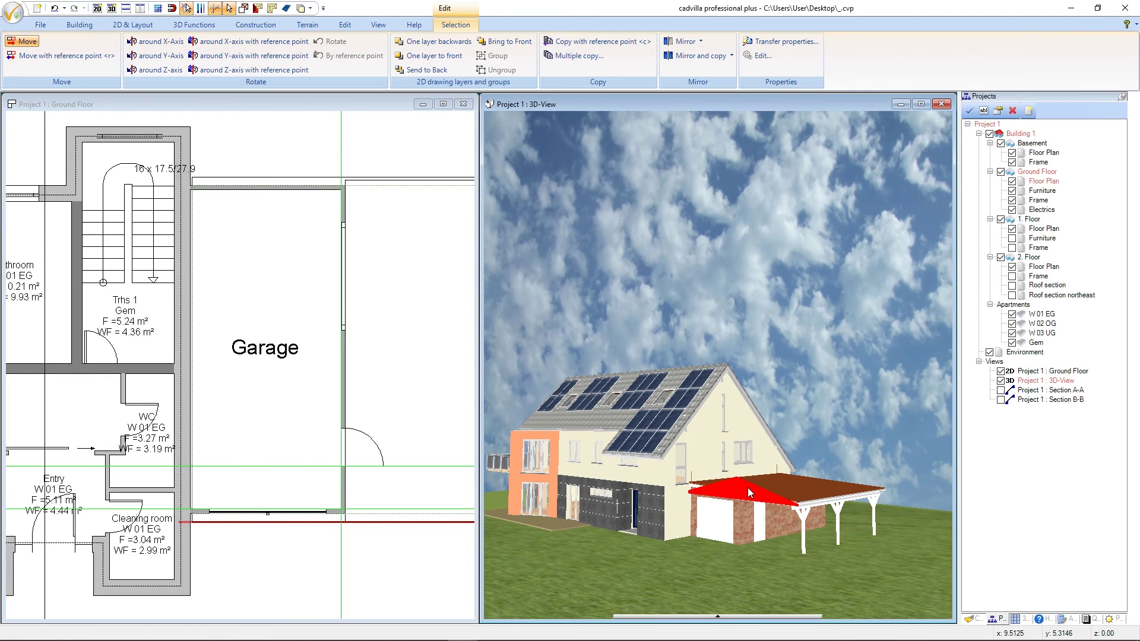
pyautogui.press('Delete')
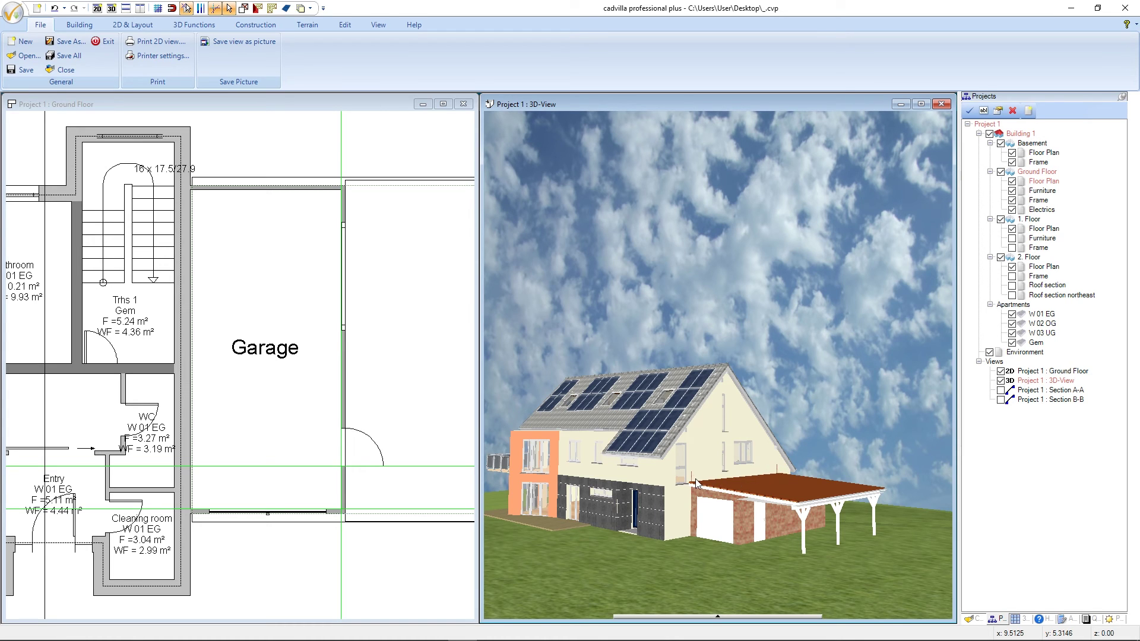
# - Set the height of the garage's rear wall to Automatic
pyautogui.scroll(5, 735, 488)
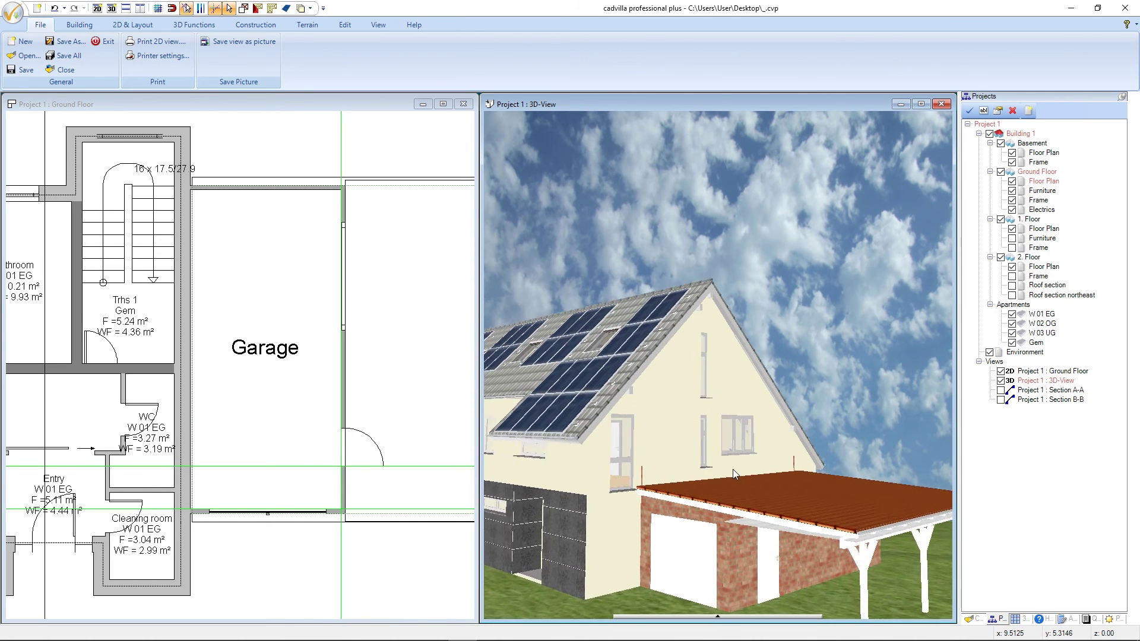
pyautogui.scroll(5, 732, 469)
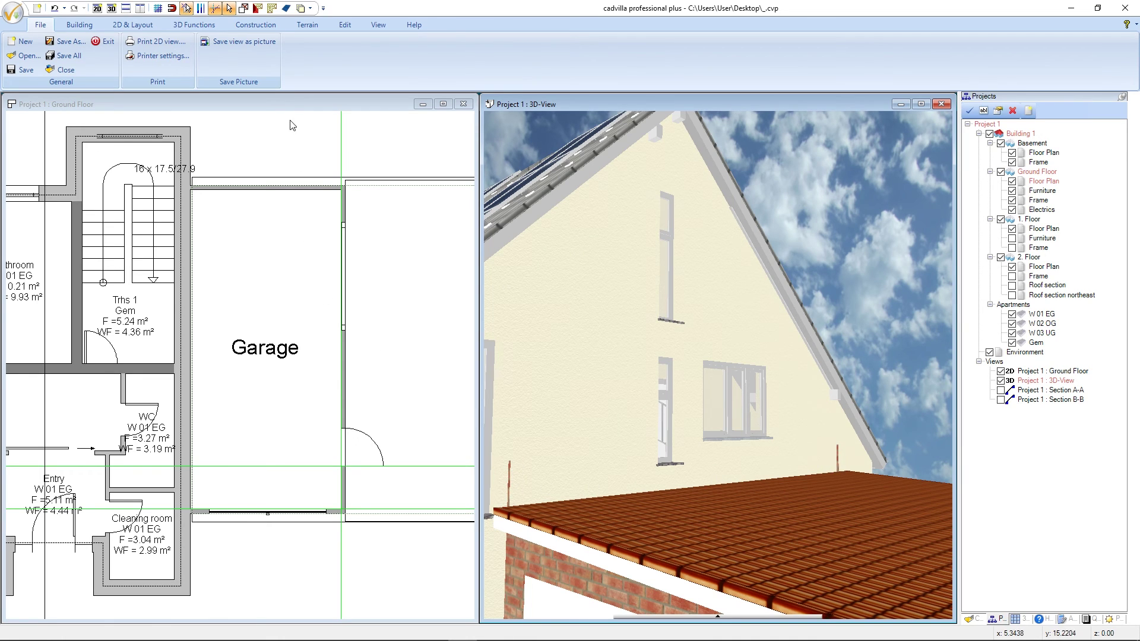
pyautogui.click(289, 104)
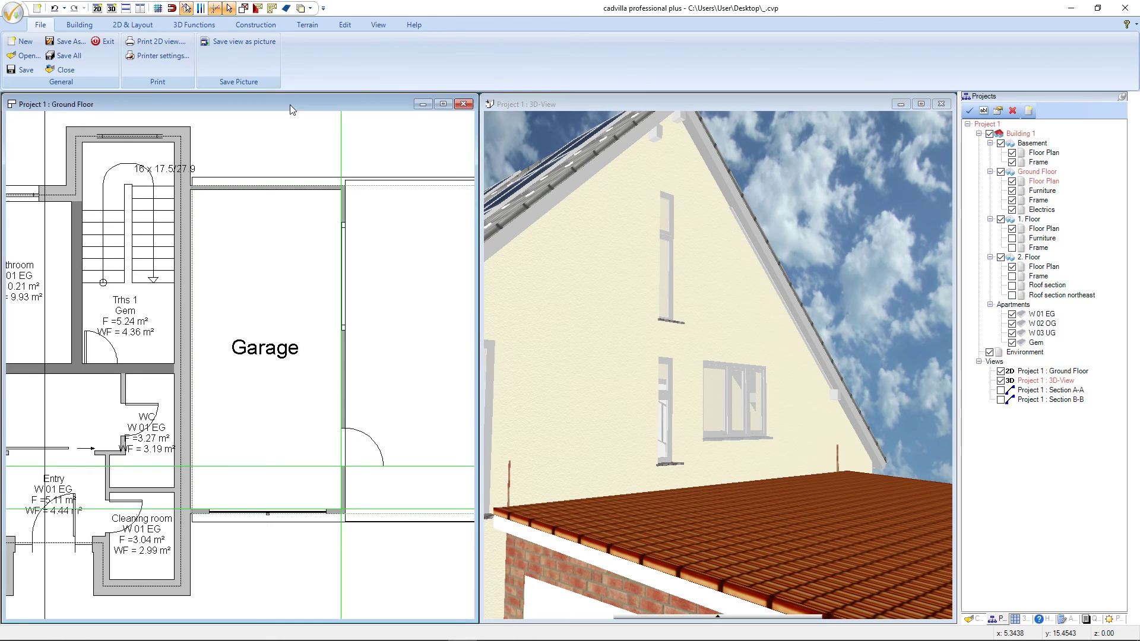
pyautogui.click(257, 189)
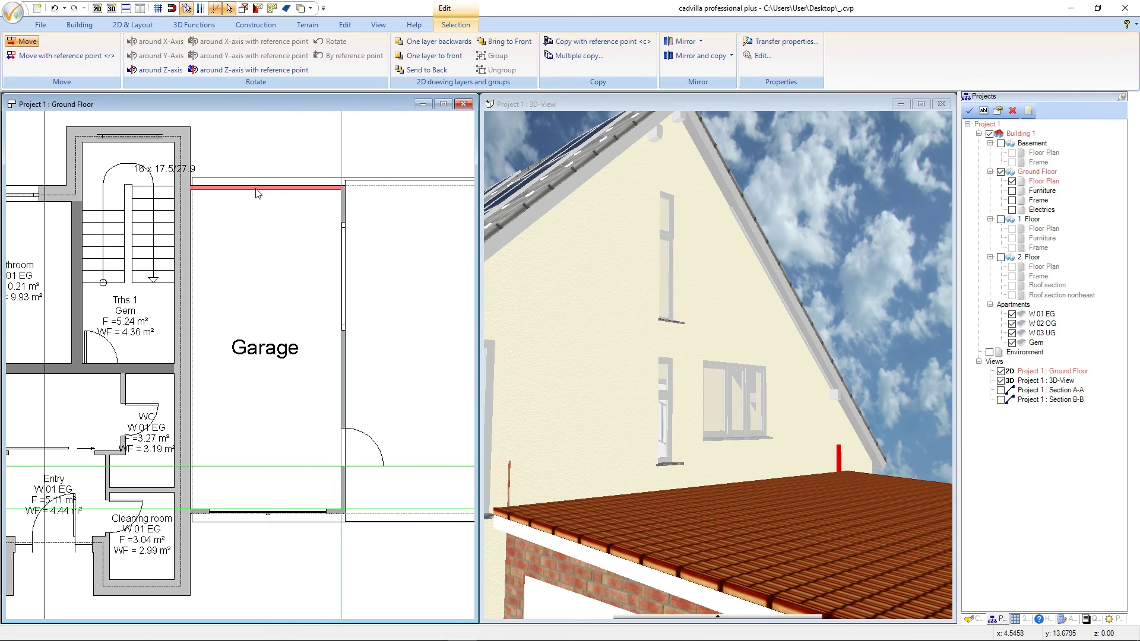
pyautogui.rightClick(255, 190)
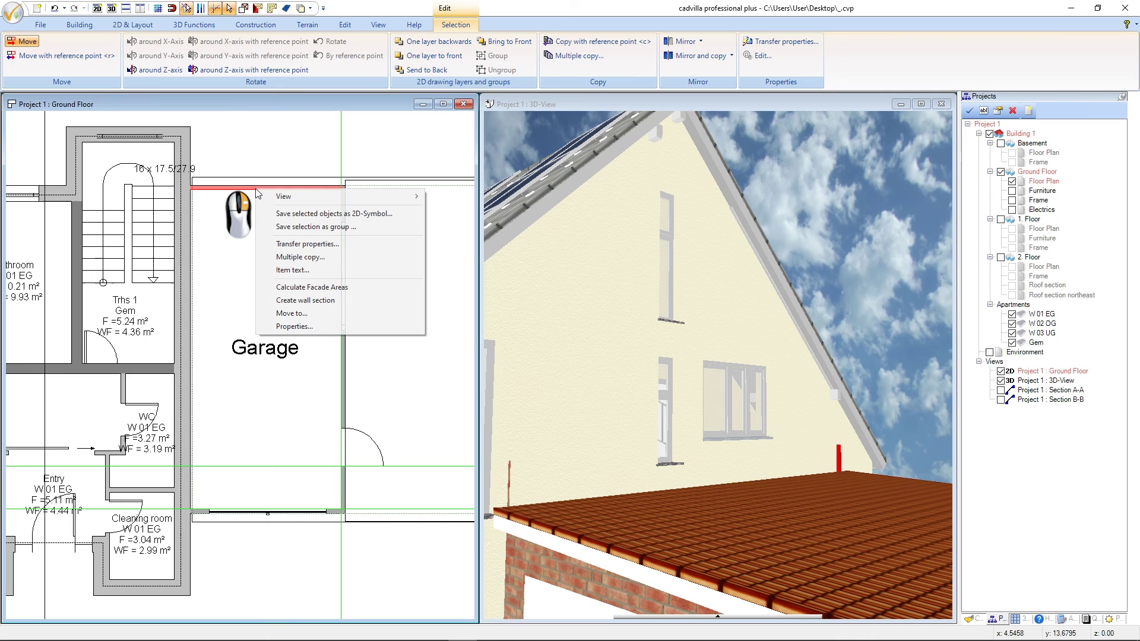
pyautogui.click(344, 326)
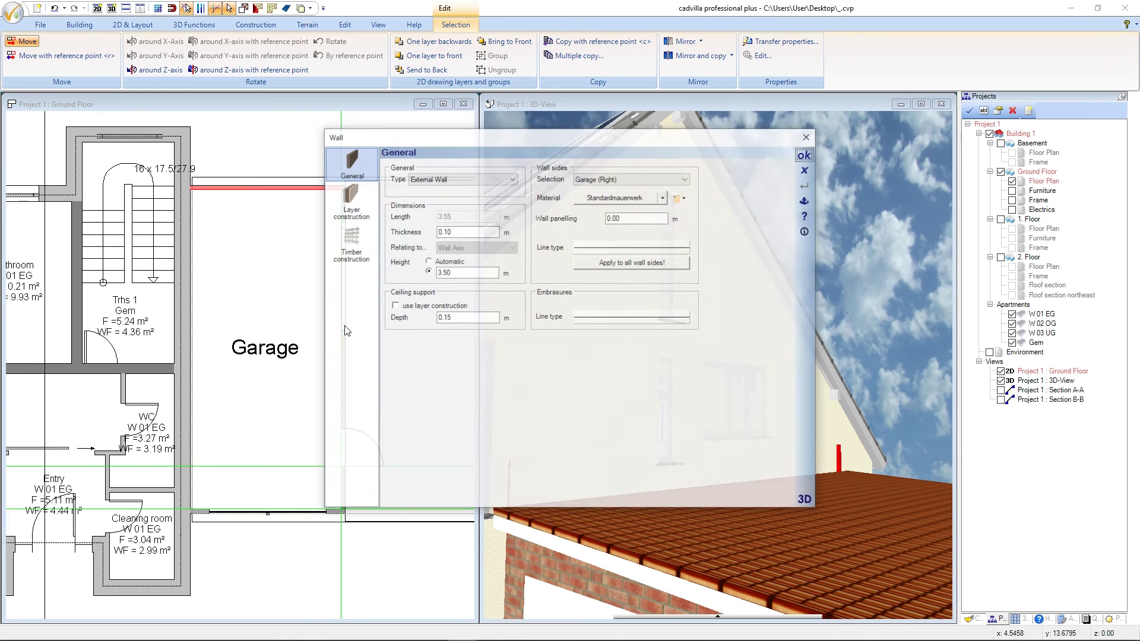
pyautogui.click(428, 262)
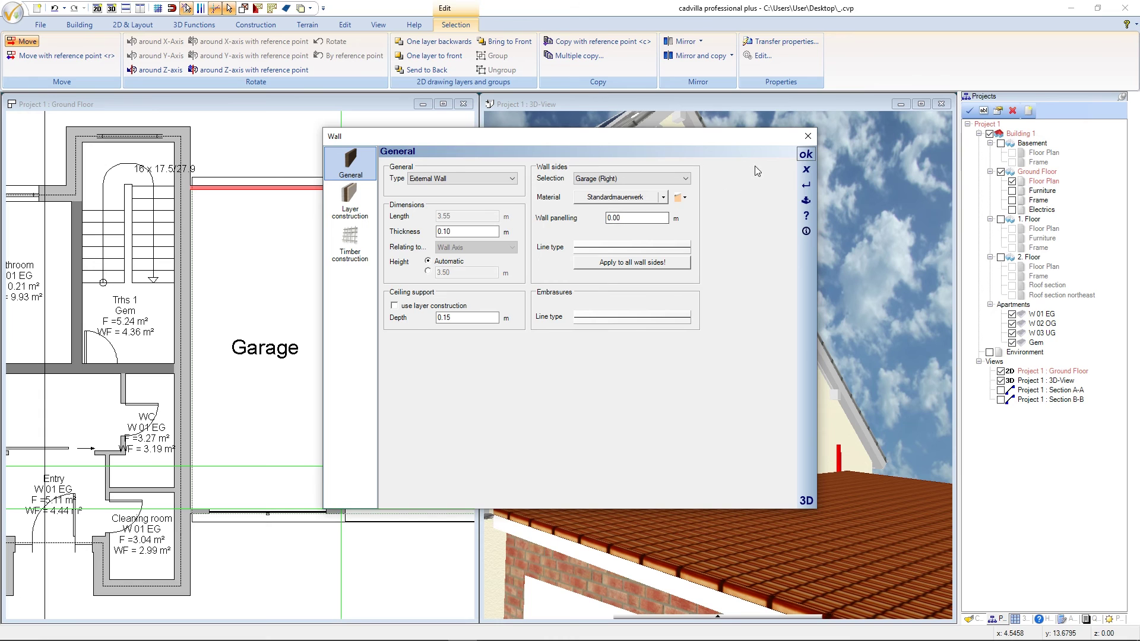
pyautogui.click(804, 155)
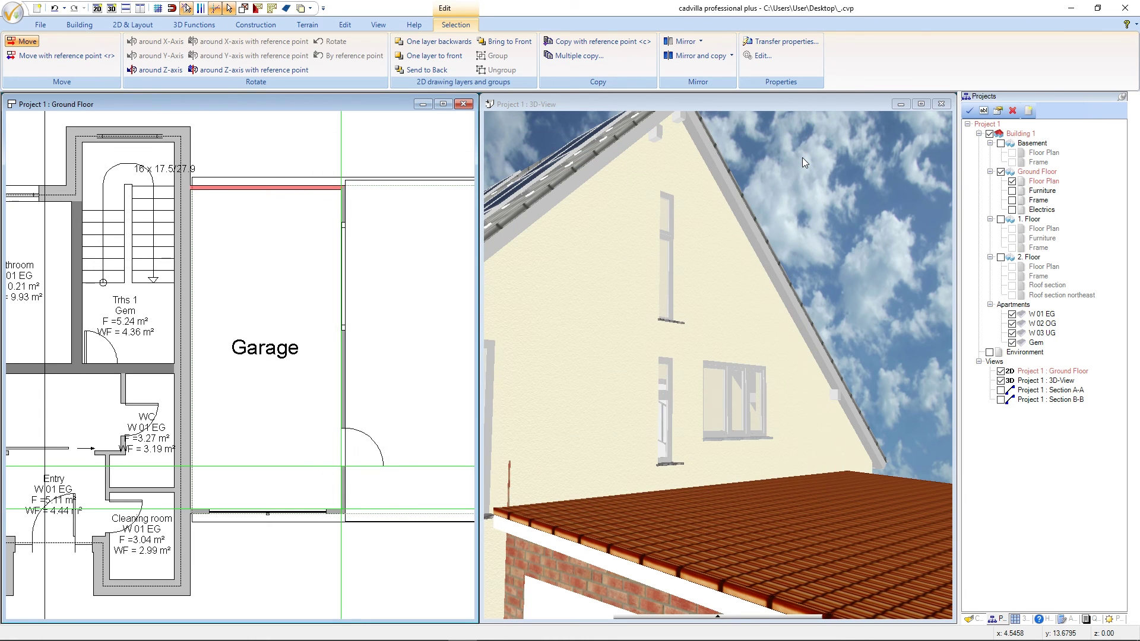
pyautogui.click(405, 246)
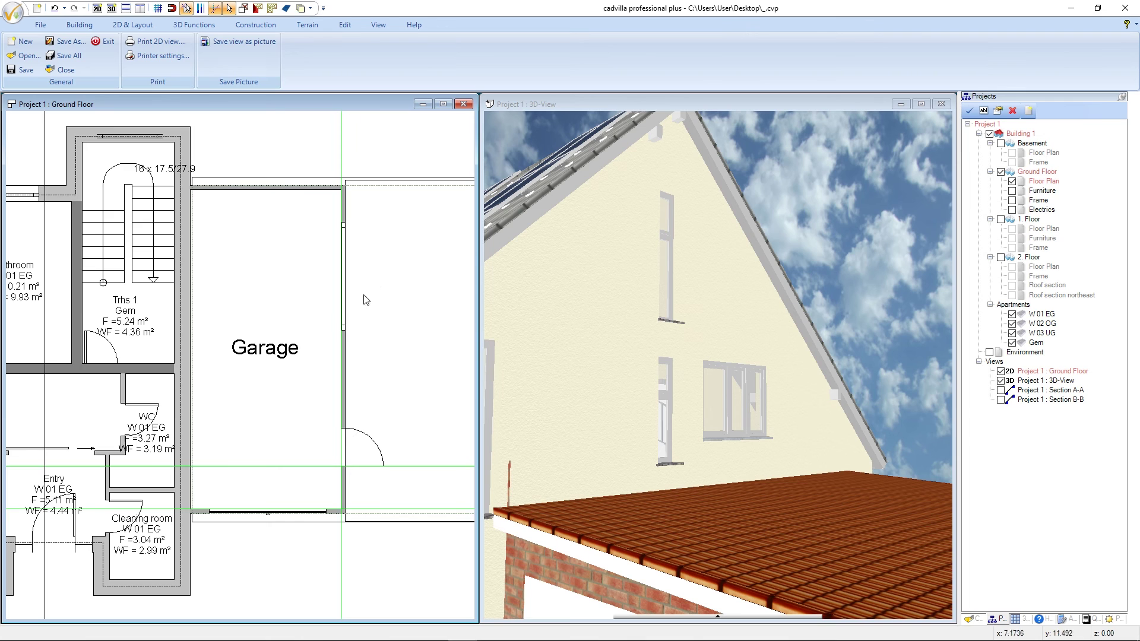
# - Set the height of the garage's front wall, which holds the garage door, to Automatic
pyautogui.click(203, 514)
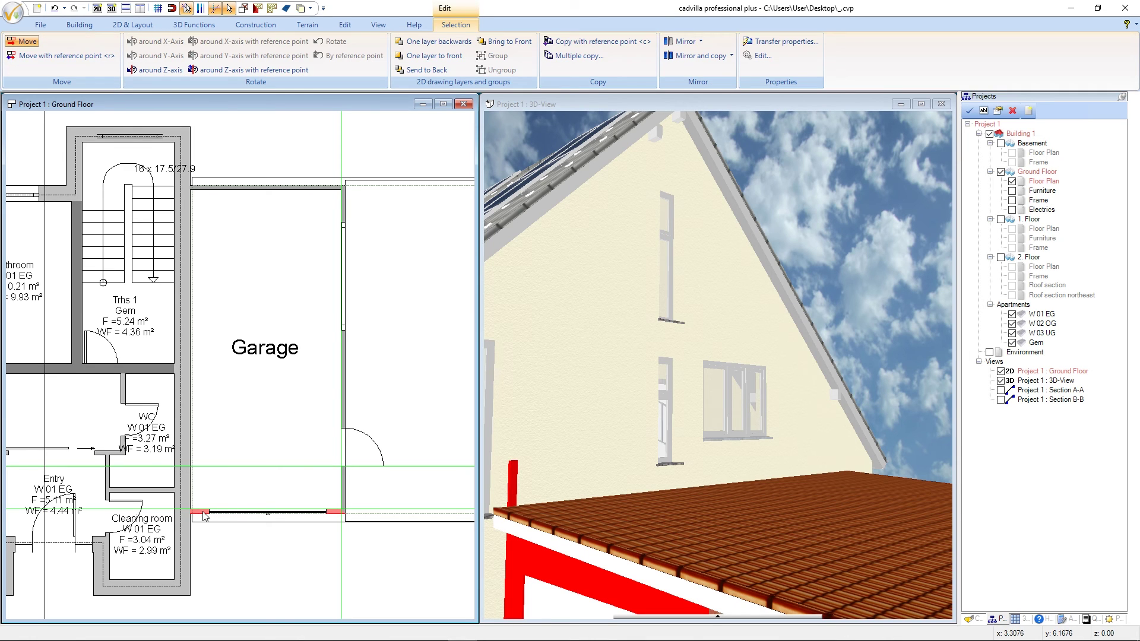
pyautogui.doubleClick(203, 513)
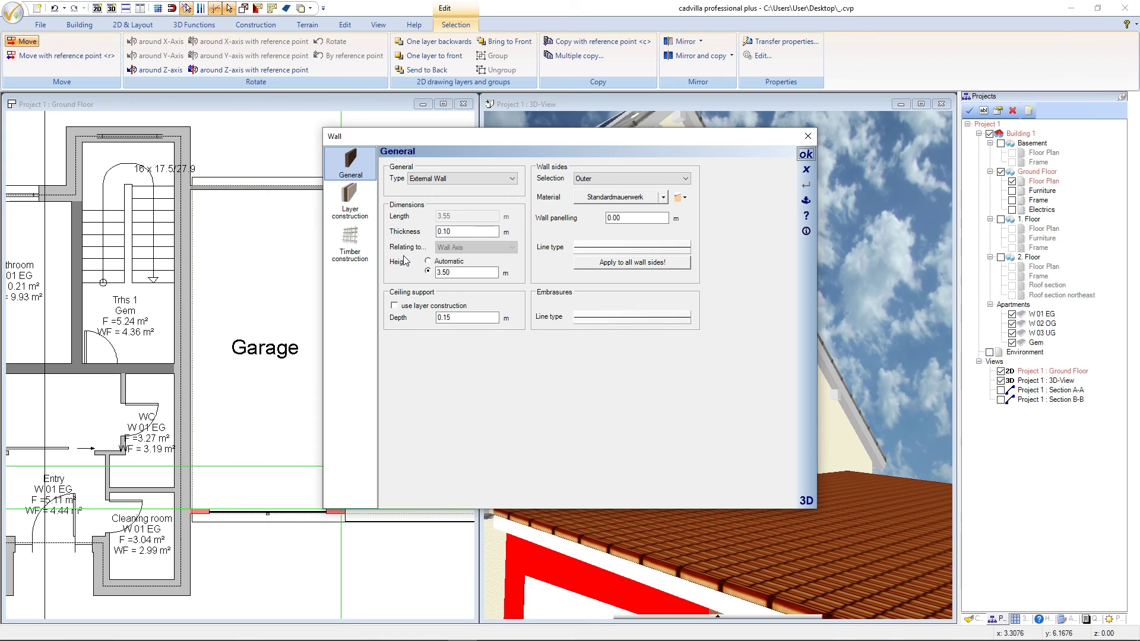
pyautogui.click(428, 261)
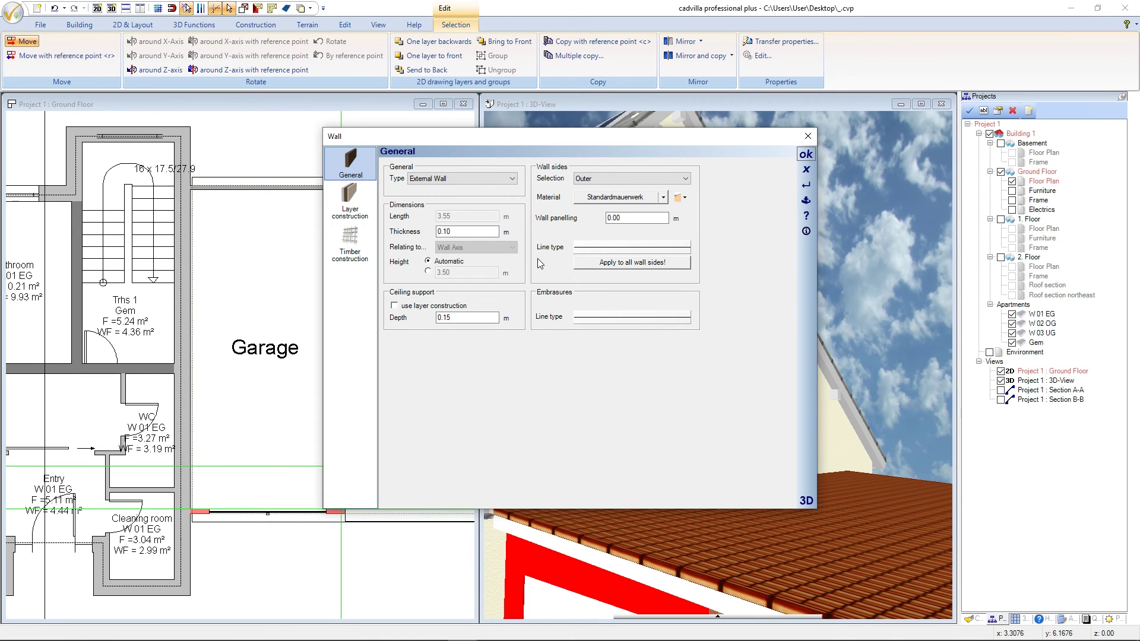
pyautogui.click(805, 155)
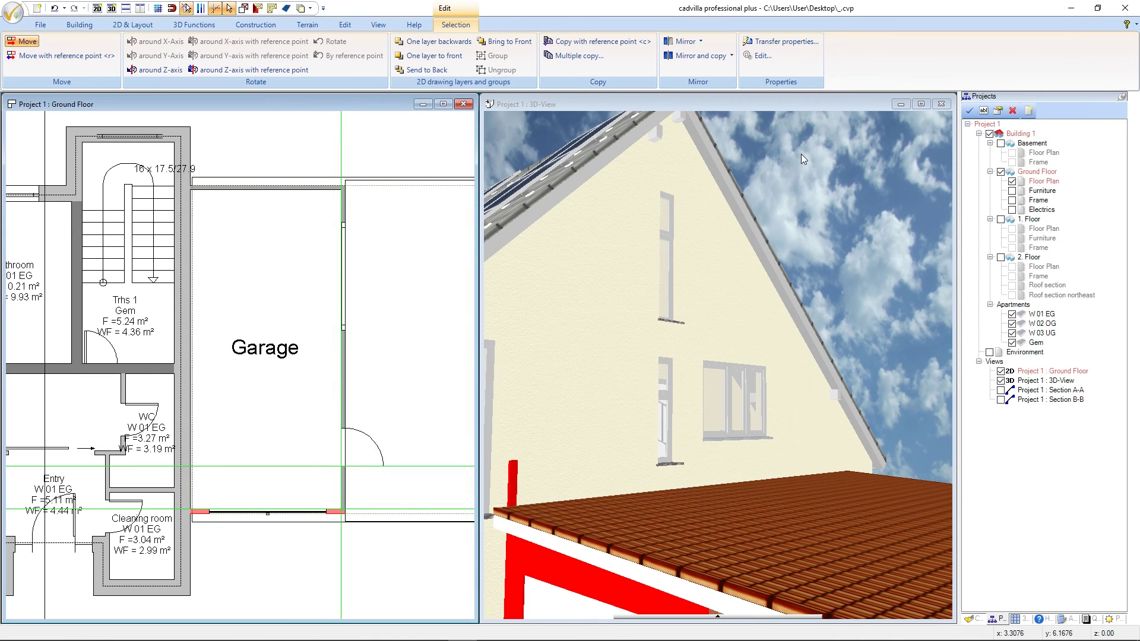
pyautogui.click(442, 267)
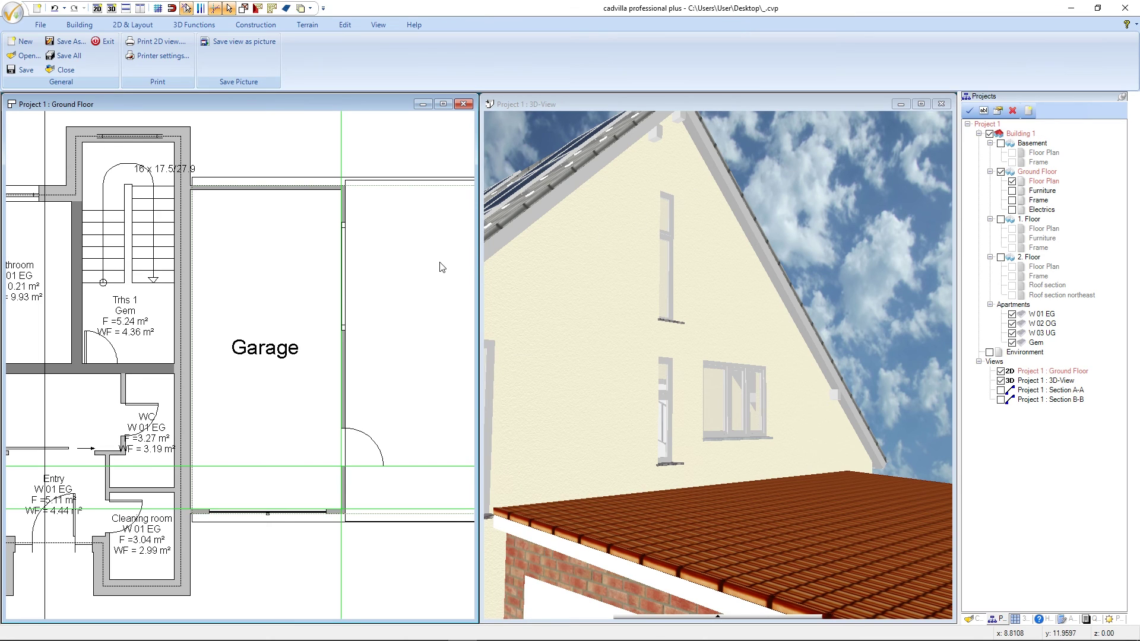
# - Delete the flat ceiling slab under the carport roof in the 3D view
pyautogui.click(574, 105)
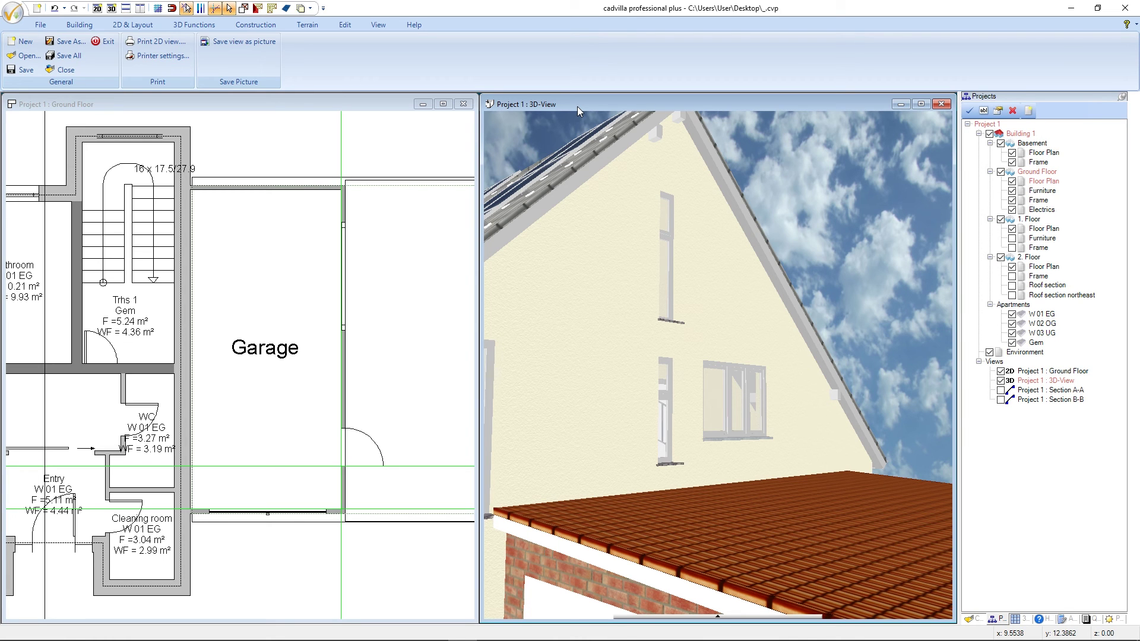
pyautogui.scroll(-6, 728, 425)
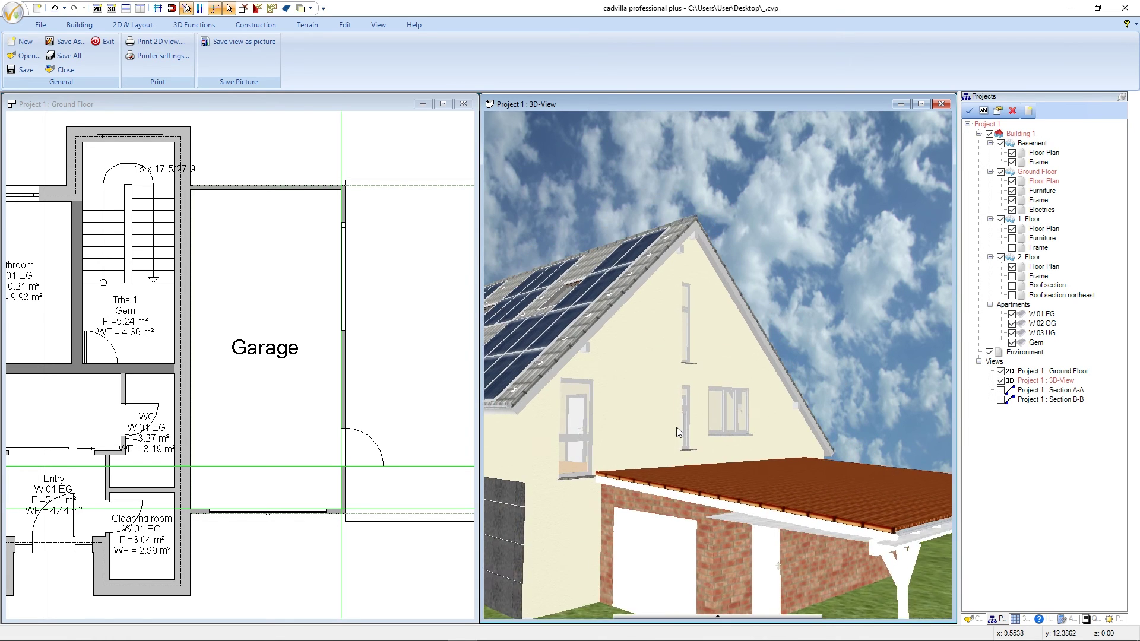
pyautogui.scroll(1, 797, 557)
pyautogui.scroll(3, 803, 554)
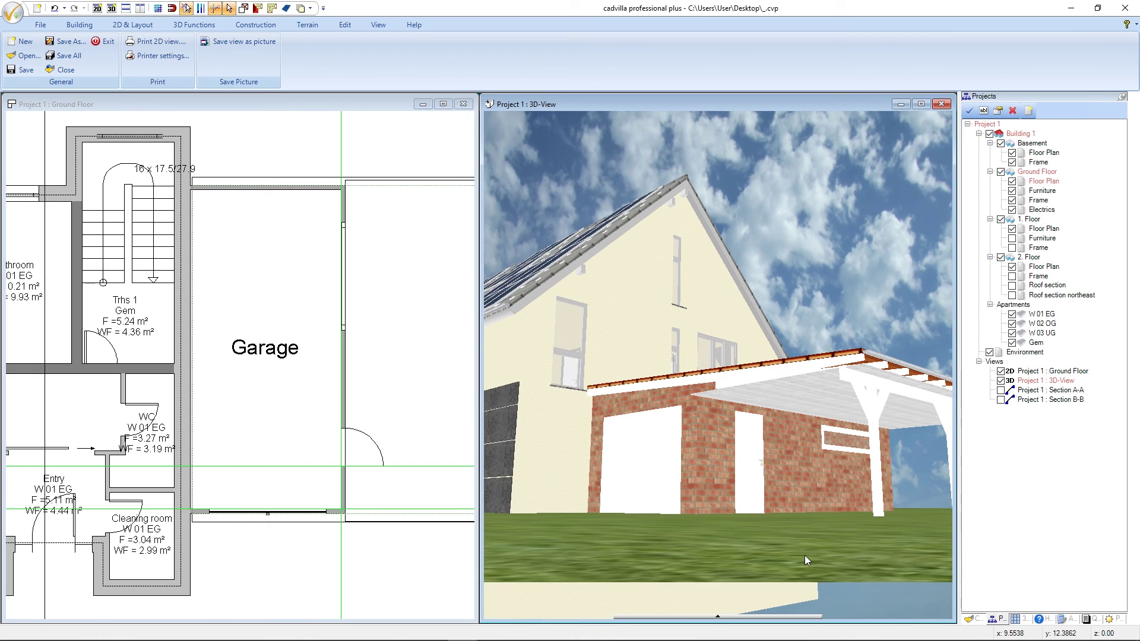
pyautogui.scroll(2, 834, 401)
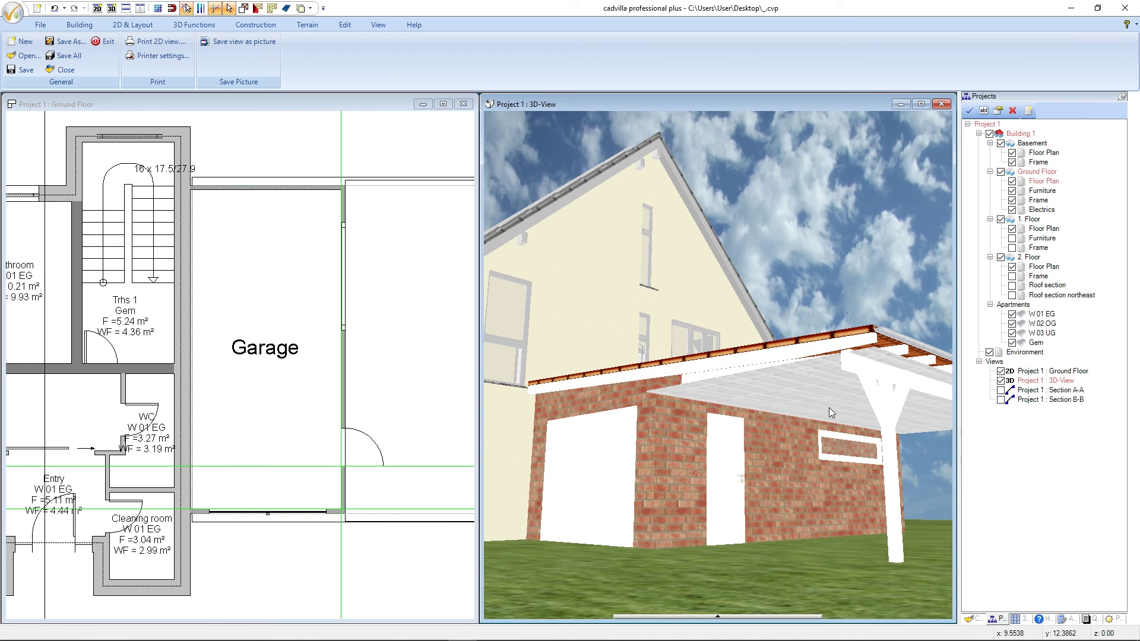
pyautogui.click(800, 397)
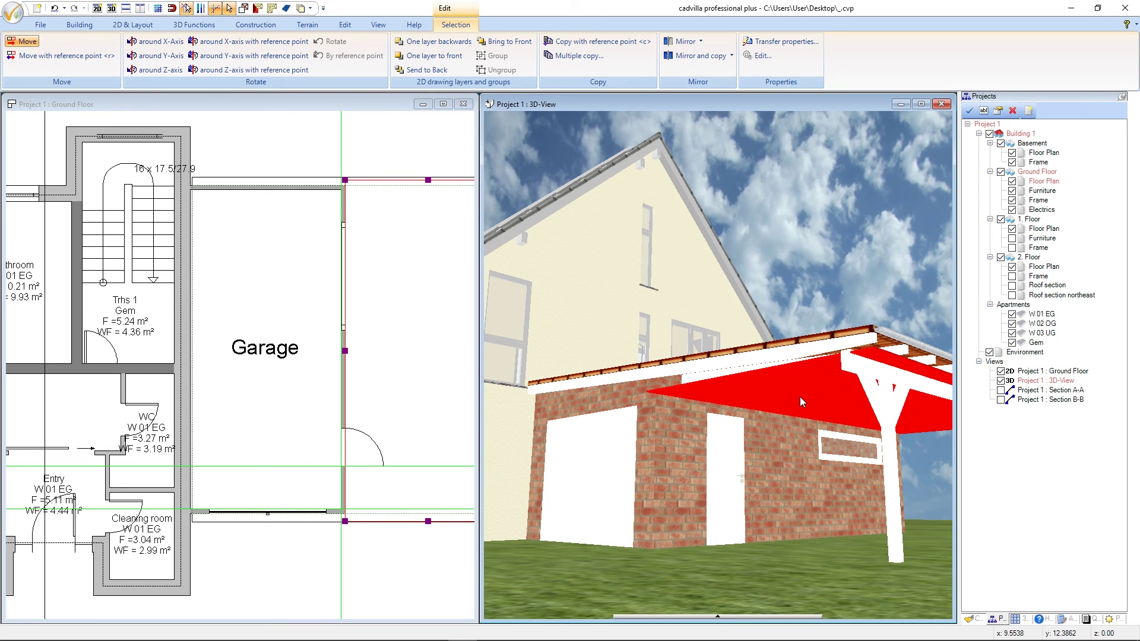
pyautogui.press('Delete')
# - Transfer the material of the house's cream gable wall to the garage's brick walls
pyautogui.moveTo(775, 380); pyautogui.dragTo(778, 389, button='middle')
pyautogui.scroll(-8, 779, 390)
pyautogui.scroll(-2, 793, 471)
pyautogui.moveTo(764, 500); pyautogui.dragTo(814, 505)
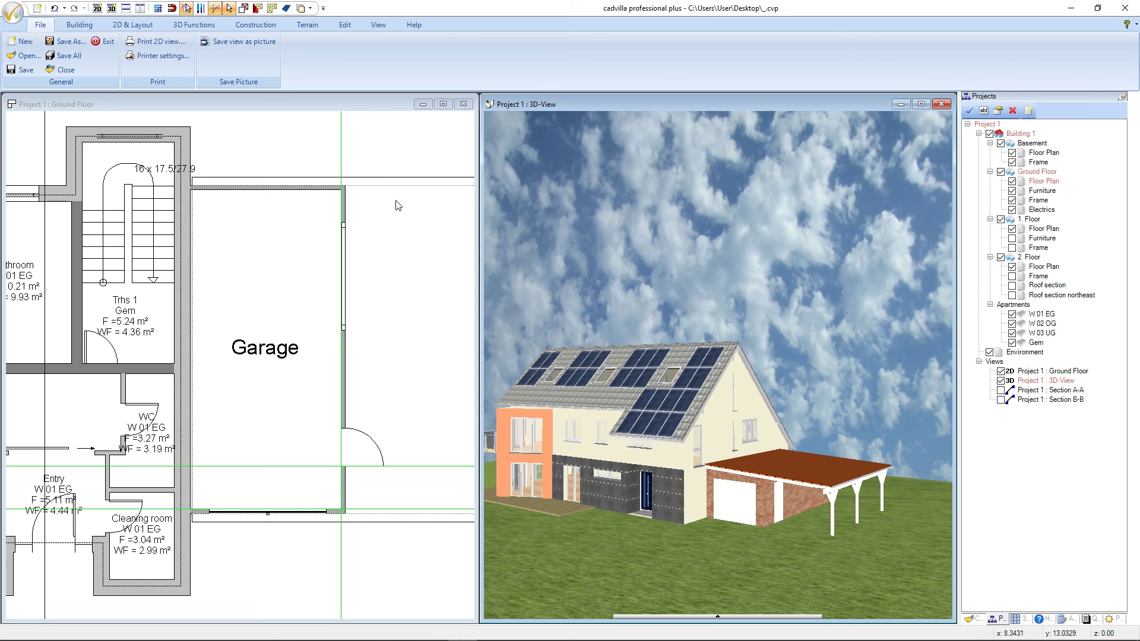
pyautogui.click(207, 26)
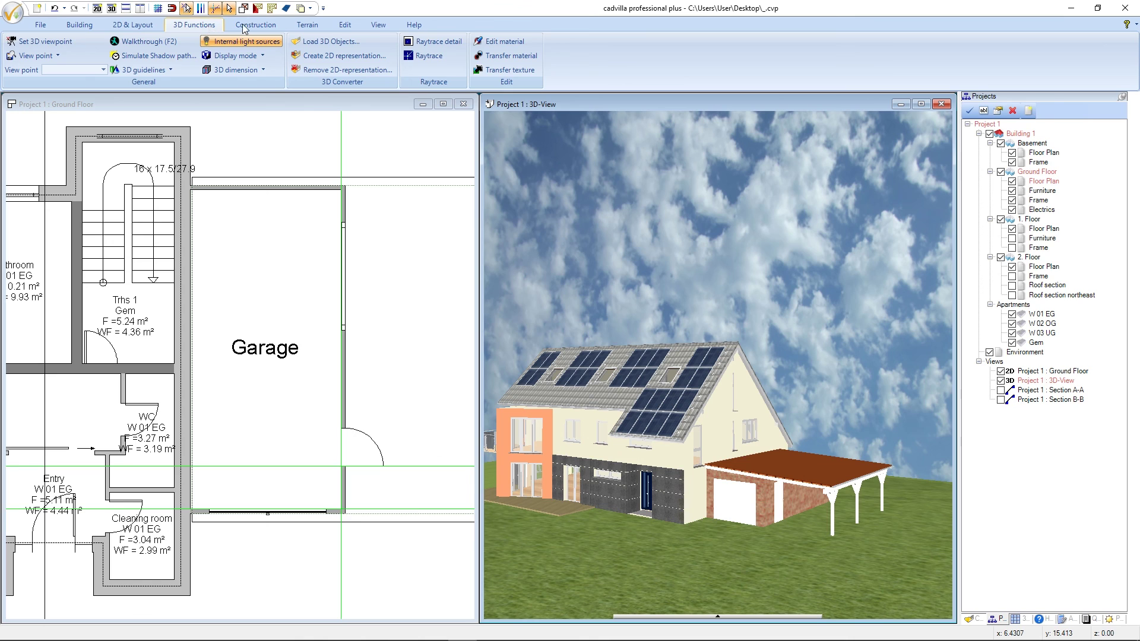
pyautogui.click(491, 56)
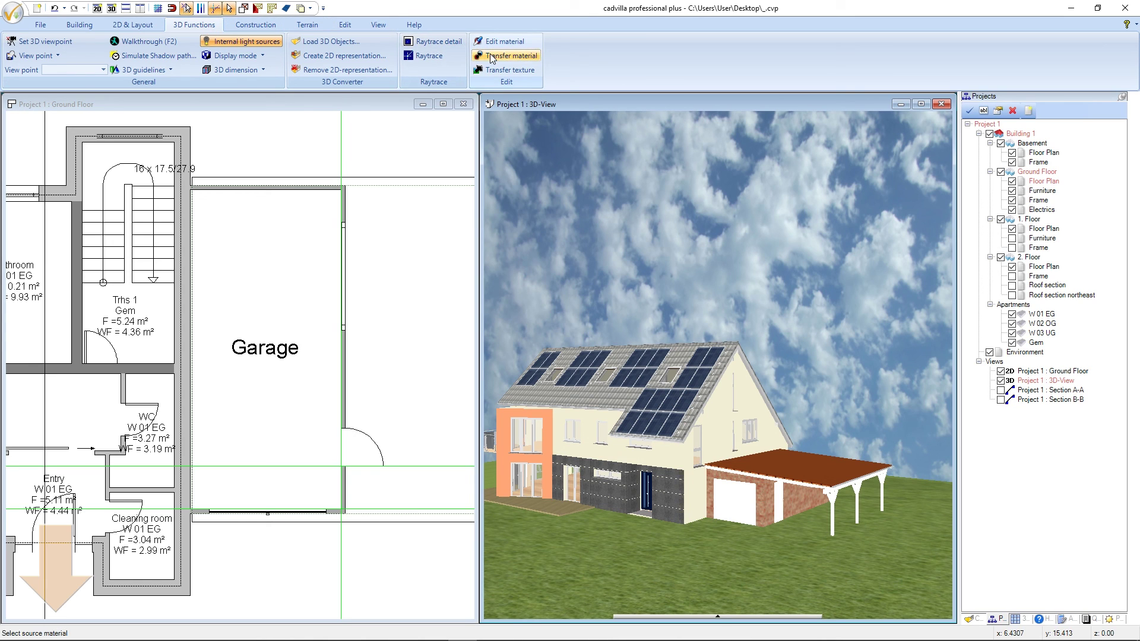
pyautogui.click(722, 414)
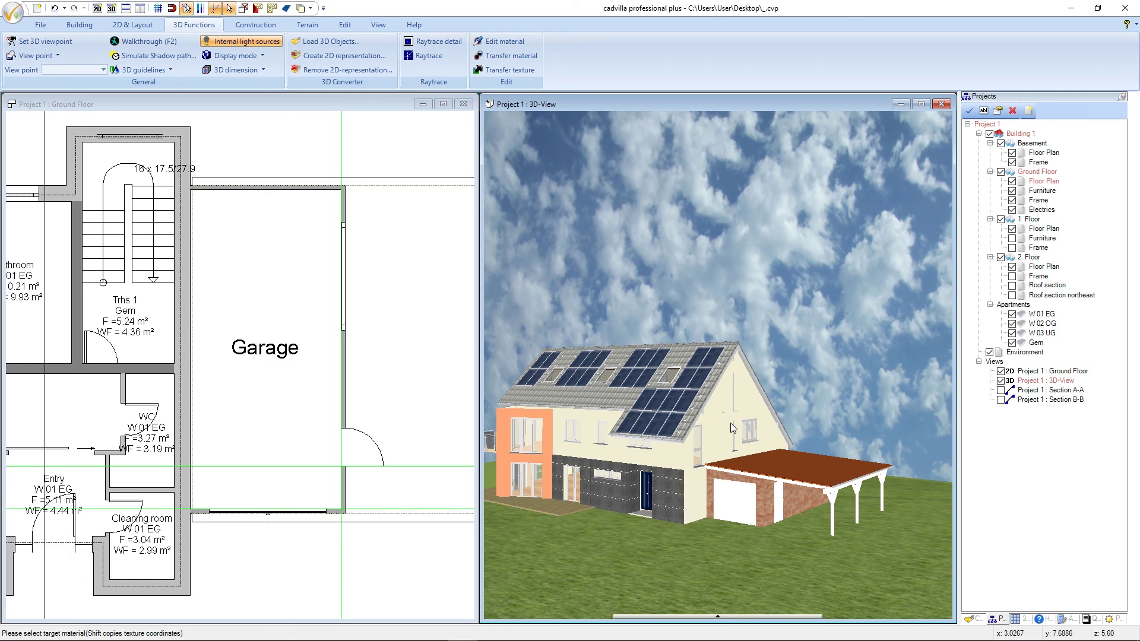
pyautogui.click(735, 477)
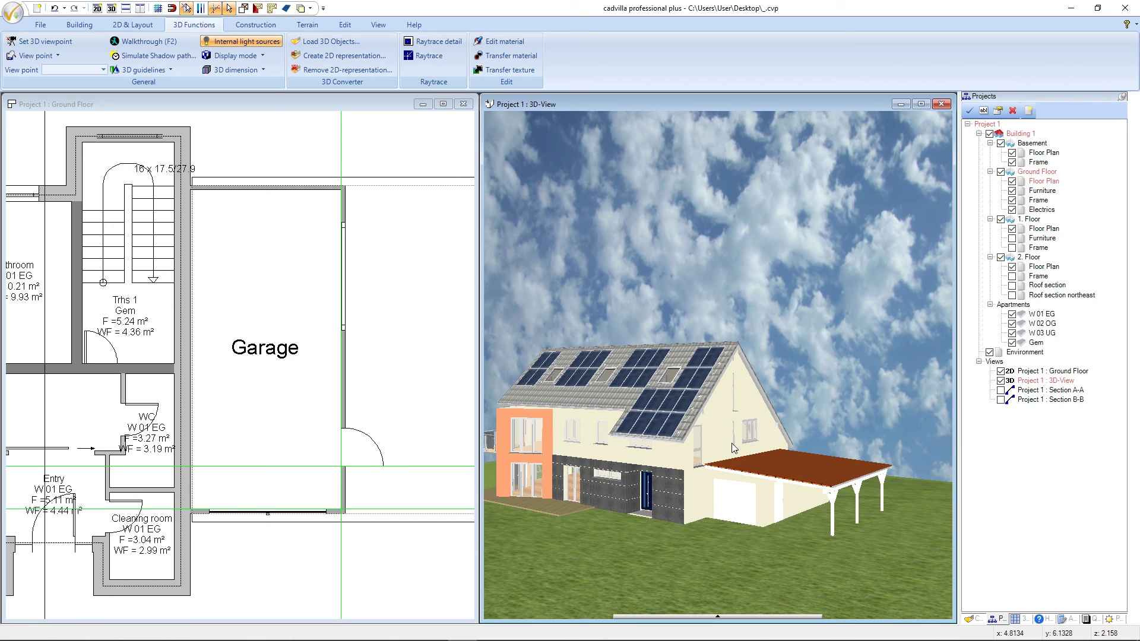
# - Transfer the house roof's grey tile material to the garage and carport roof, and view the result in 3D
pyautogui.click(509, 55)
pyautogui.click(678, 355)
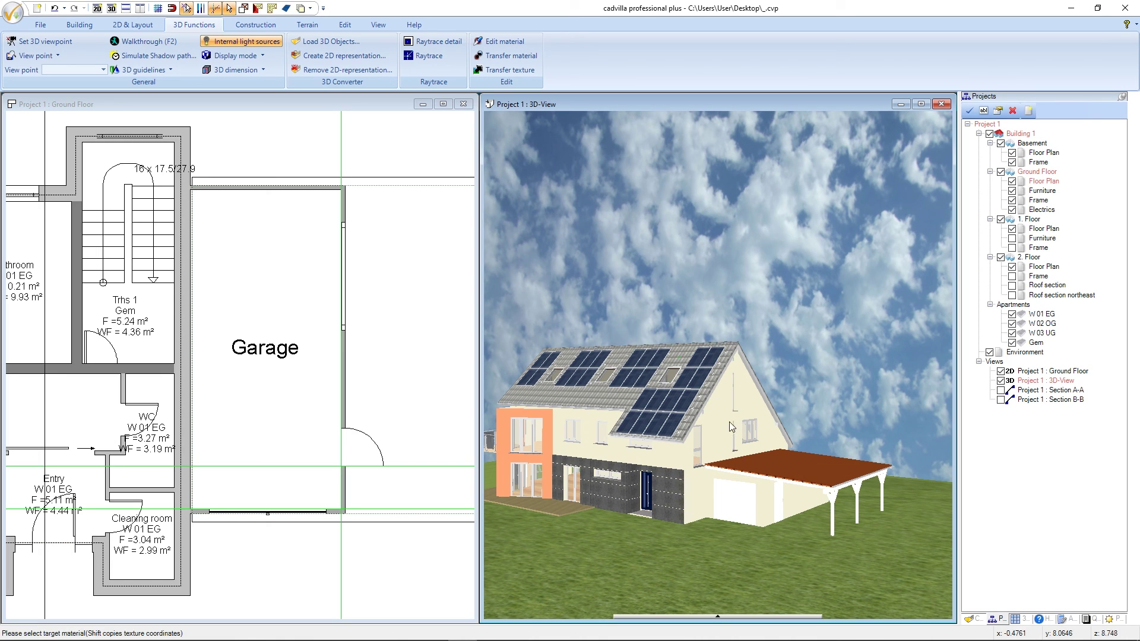
pyautogui.click(776, 462)
pyautogui.click(778, 480)
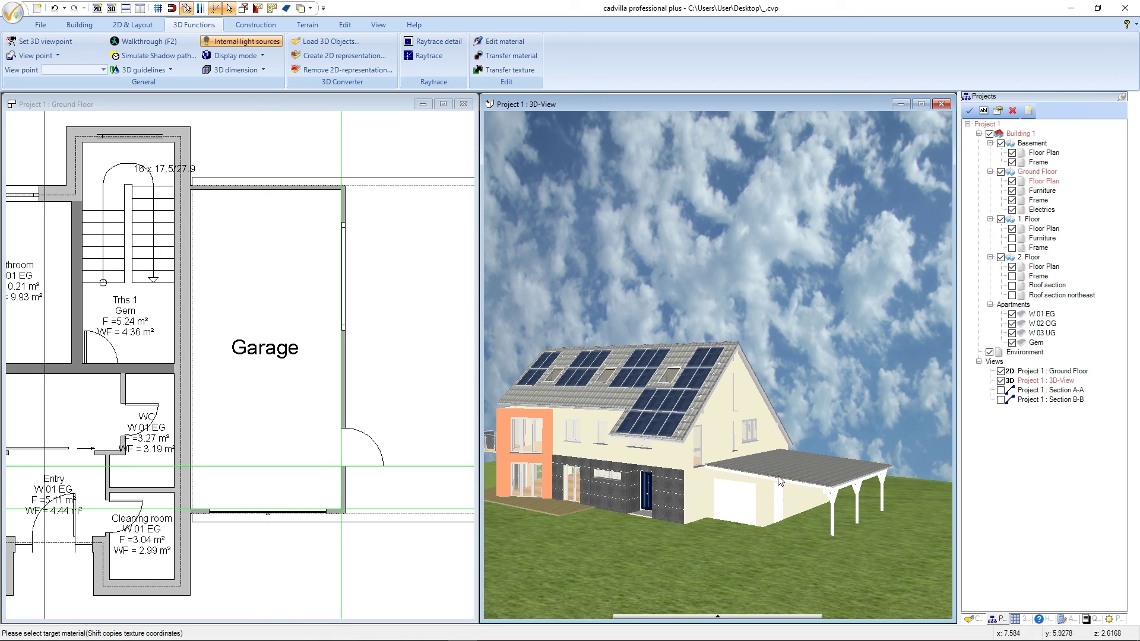
pyautogui.press('Escape')
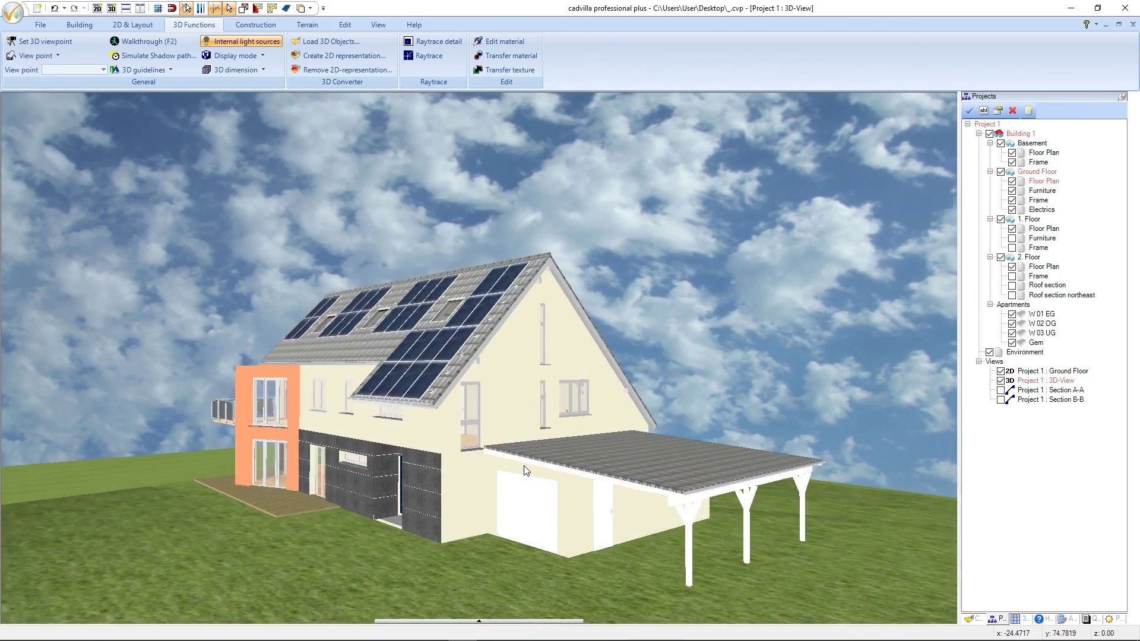
pyautogui.moveTo(515, 470)
pyautogui.mouseDown()
pyautogui.moveTo(451, 465)
pyautogui.moveTo(517, 464)
pyautogui.mouseUp()
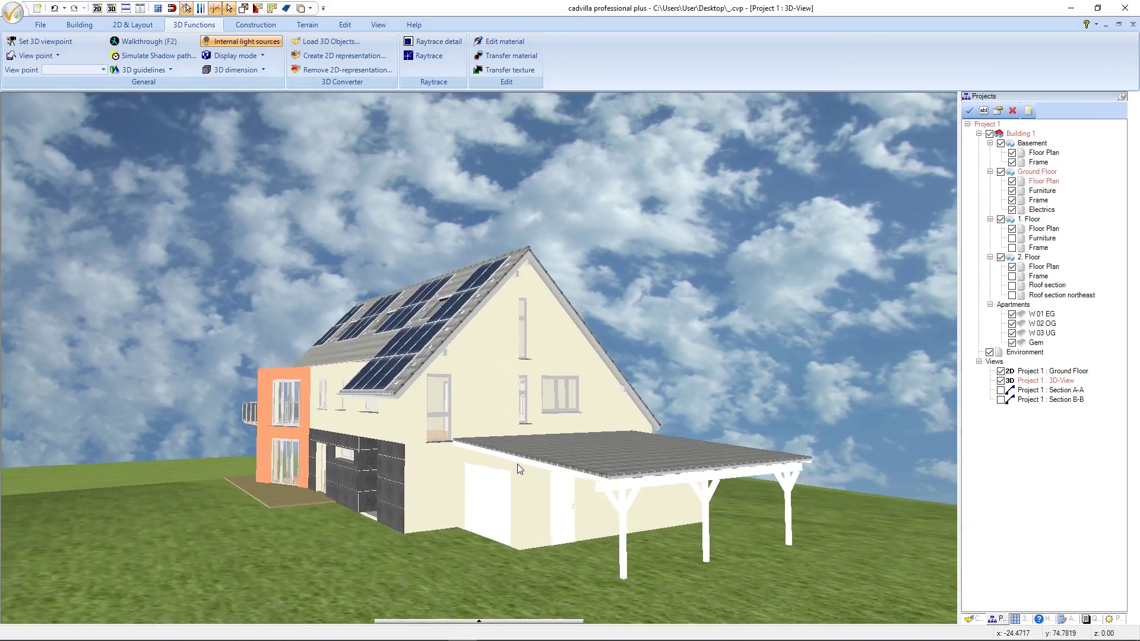